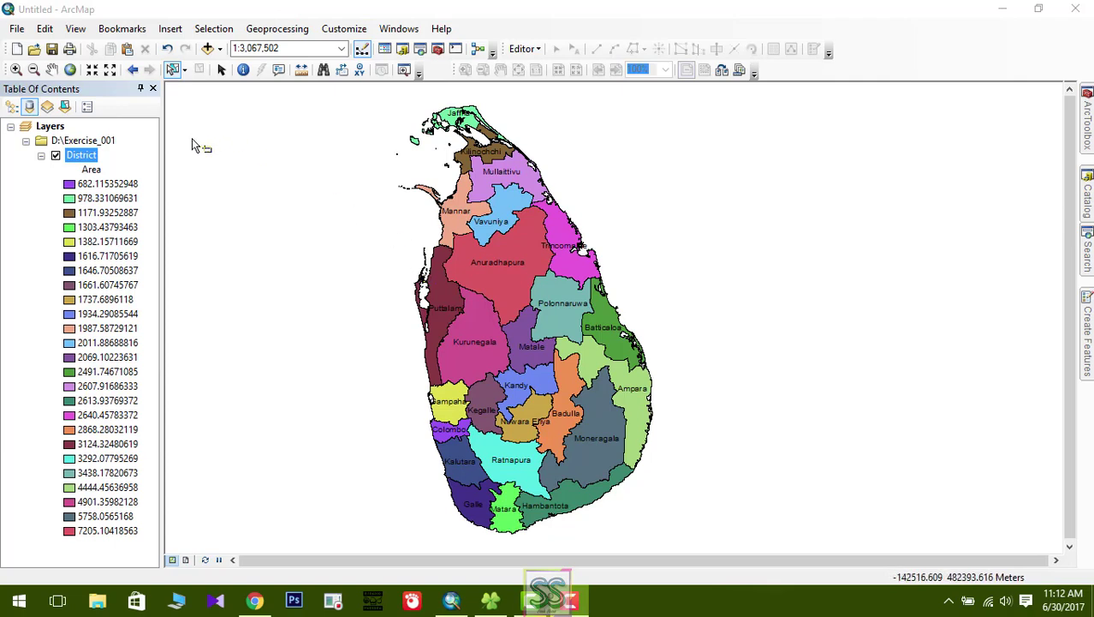
Open the attribute table of the District layer and close it again.
right_click(82, 155)
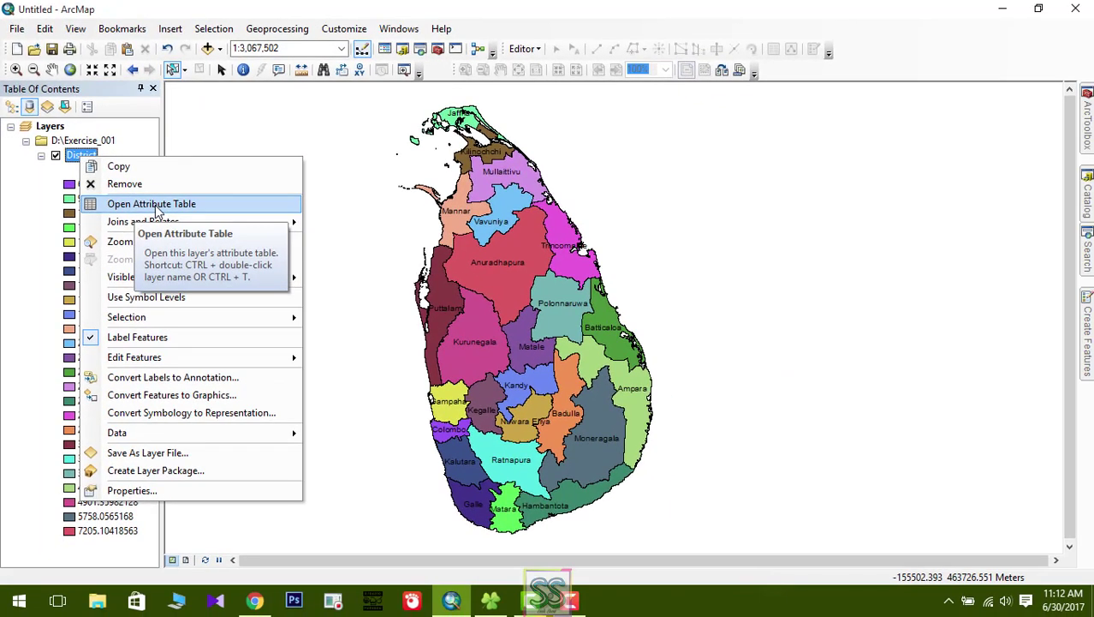
key("Escape")
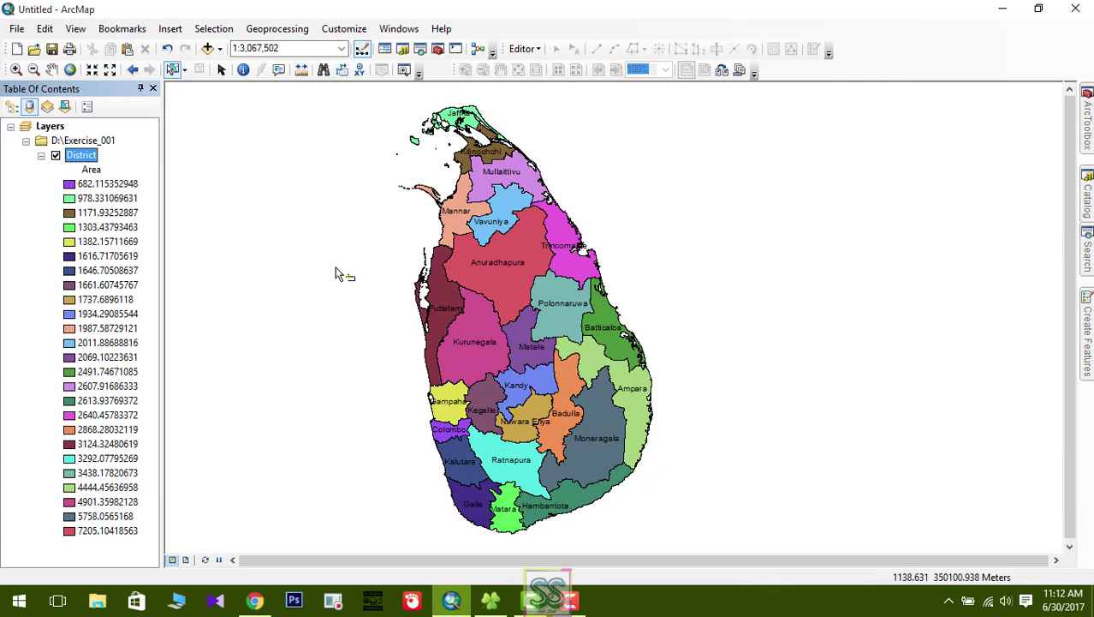
key("ctrl+t")
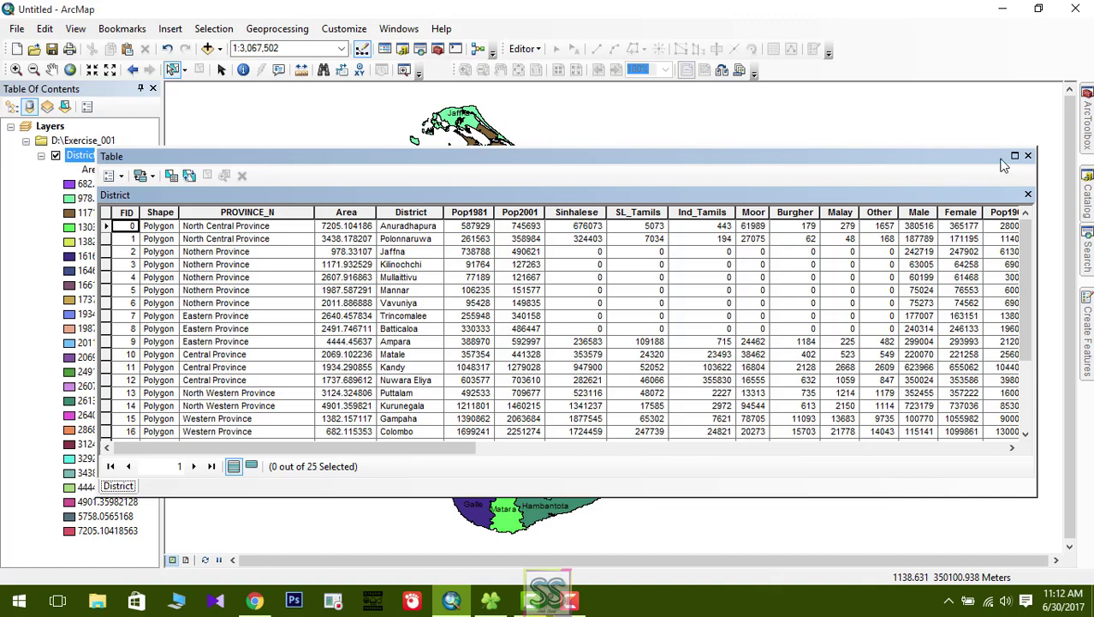
left_click(1029, 156)
Reopen the District layer's attribute table and highlight its columns one by one from FID through Pop1981.
right_click(87, 162)
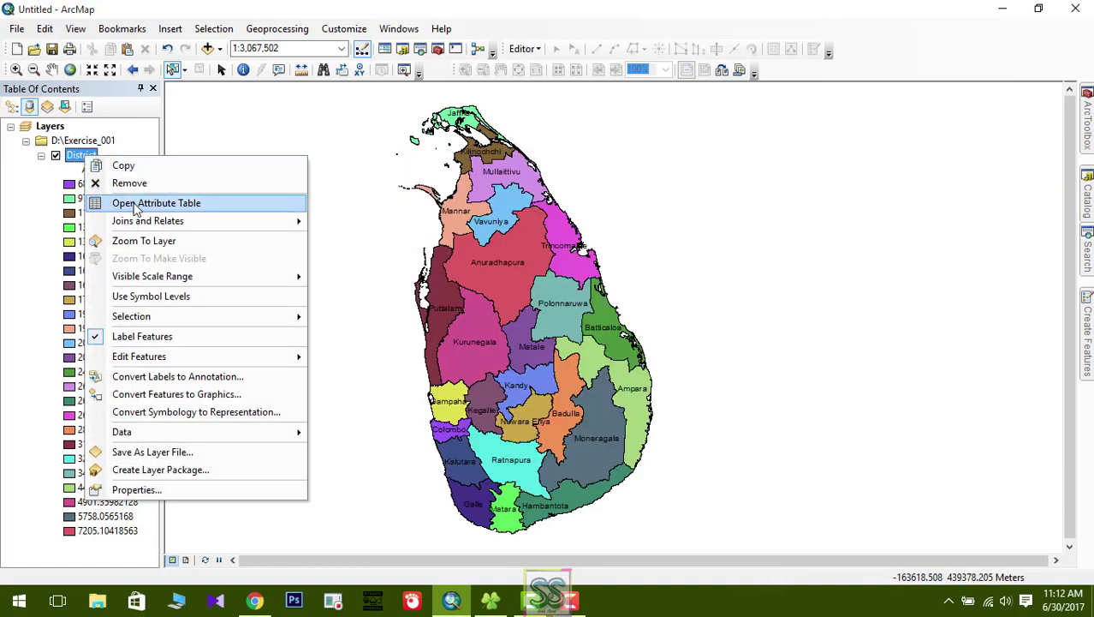
left_click(189, 203)
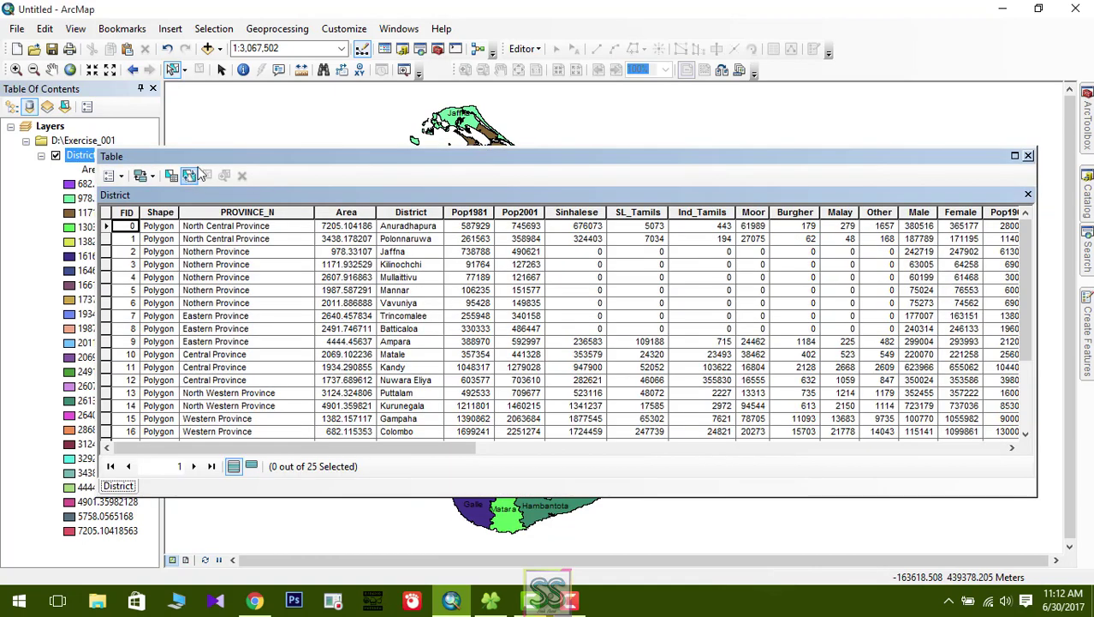
left_click_drag(228, 159, 219, 161)
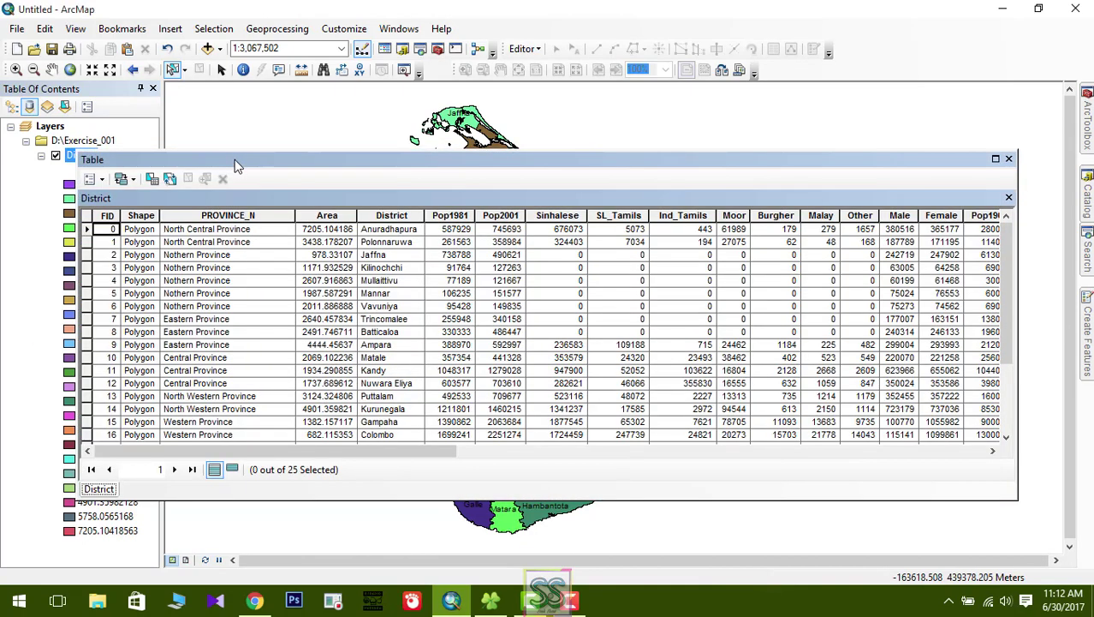
left_click(110, 215)
left_click(140, 215)
left_click(214, 215)
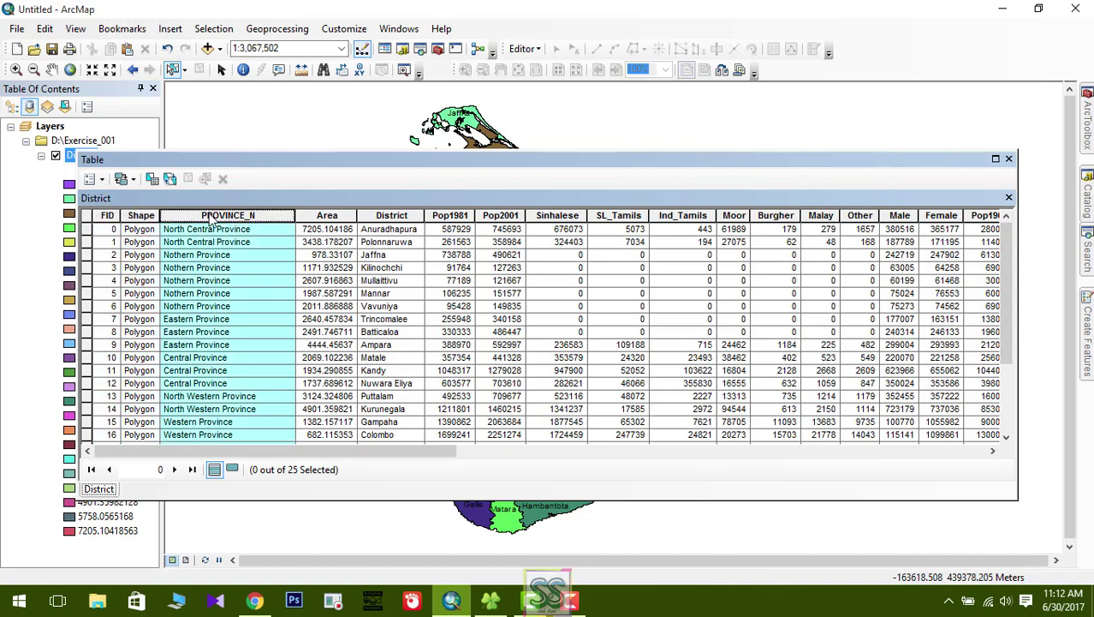
left_click(331, 216)
left_click(391, 215)
left_click(460, 215)
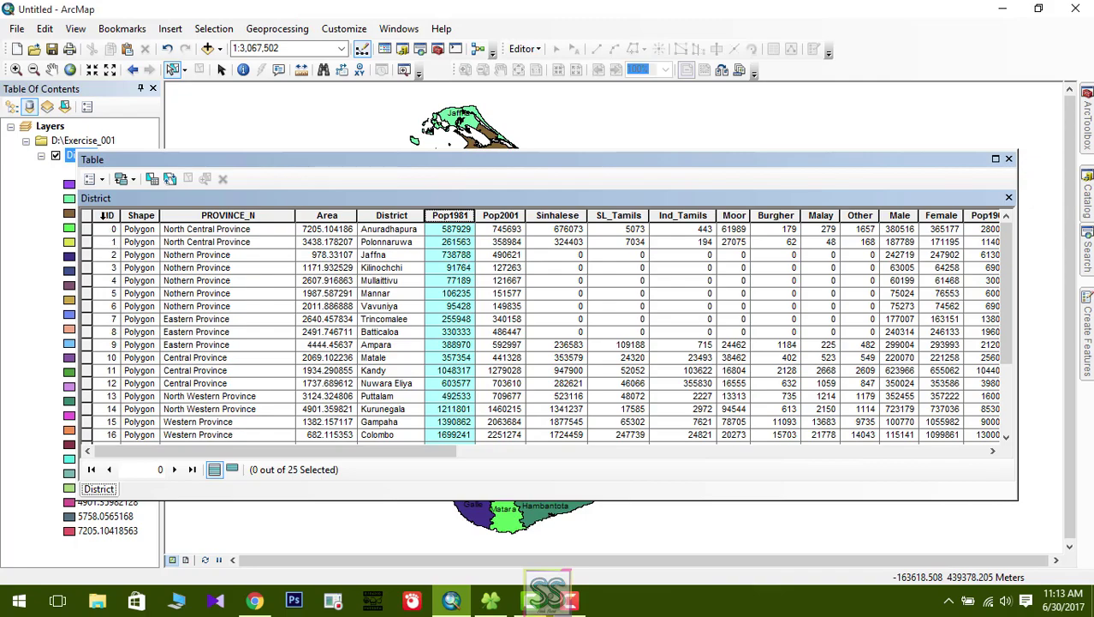
Go over the FID, Shape and PROVINCE_N columns again, finishing with the Shape column highlighted.
left_click(106, 215)
left_click(139, 215)
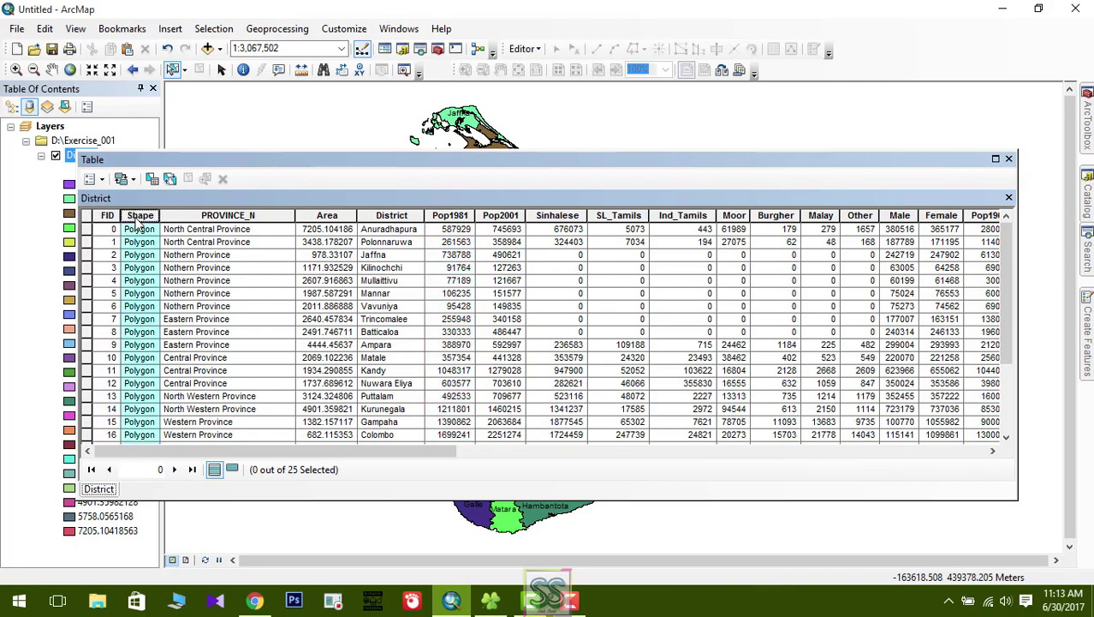
left_click(223, 215)
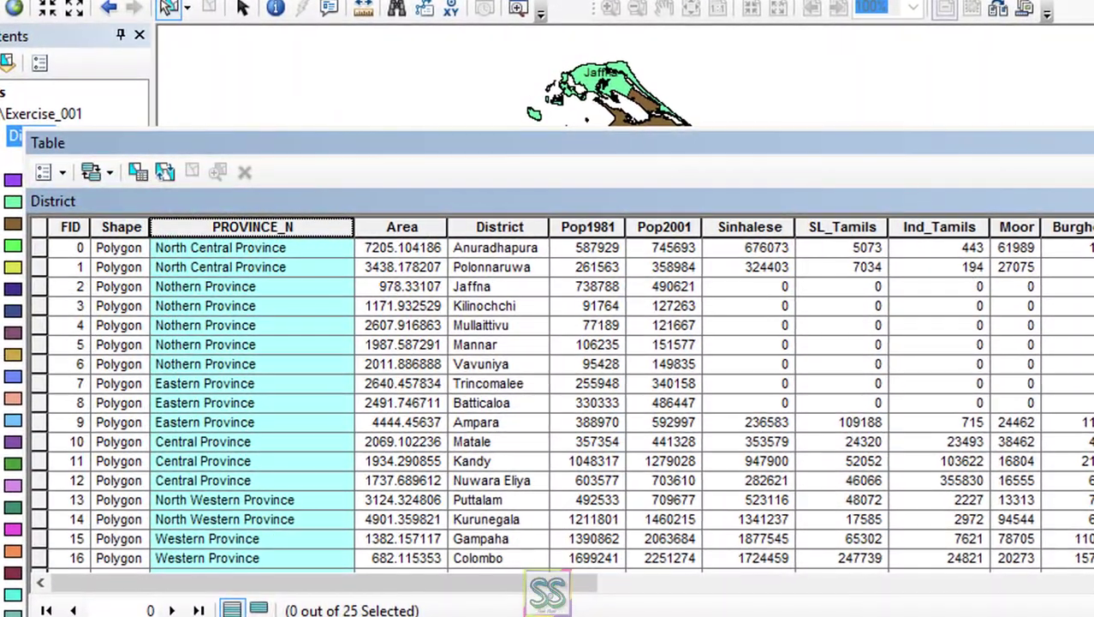
left_click(112, 228)
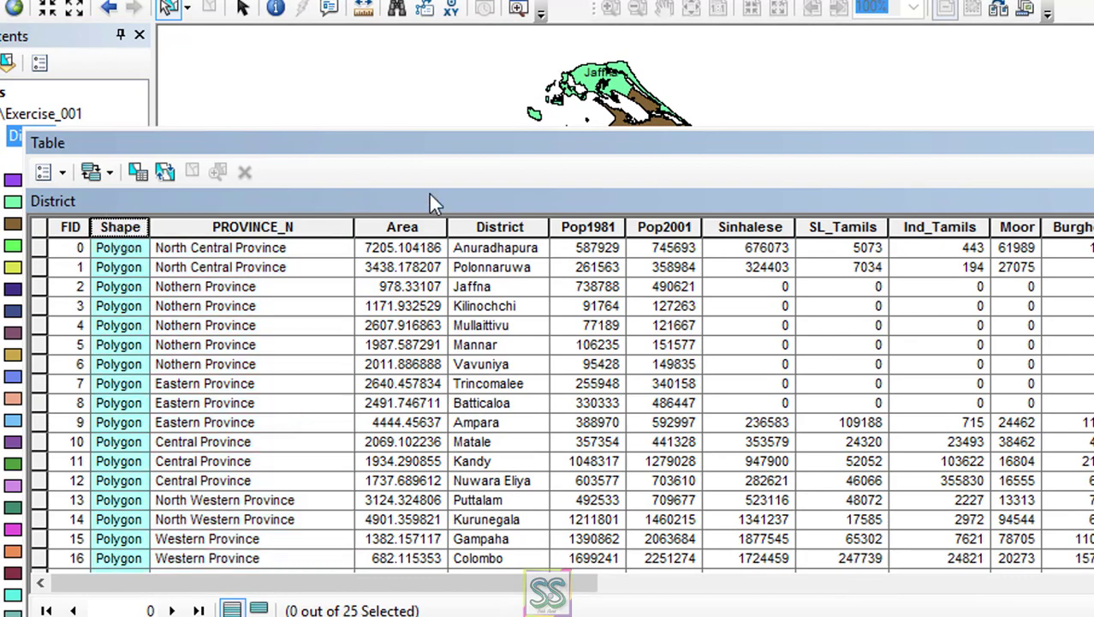
Move the table off the map legend, highlight the fields from PROVINCE_N through Ind_Tamils in turn, and close the table.
left_click_drag(482, 196, 564, 276)
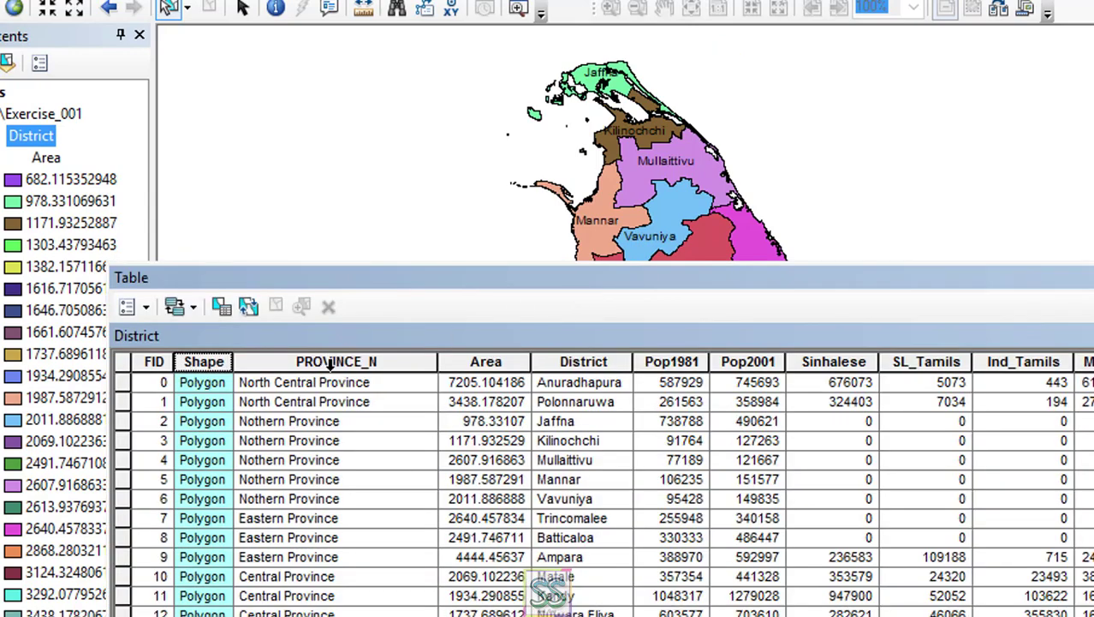
left_click(330, 363)
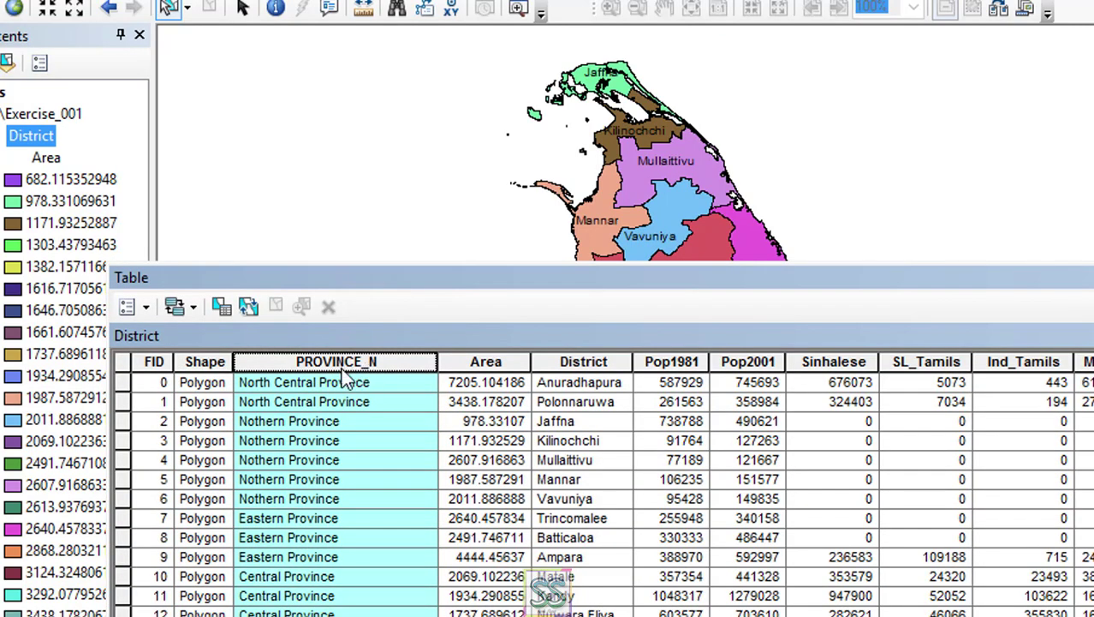
left_click(477, 363)
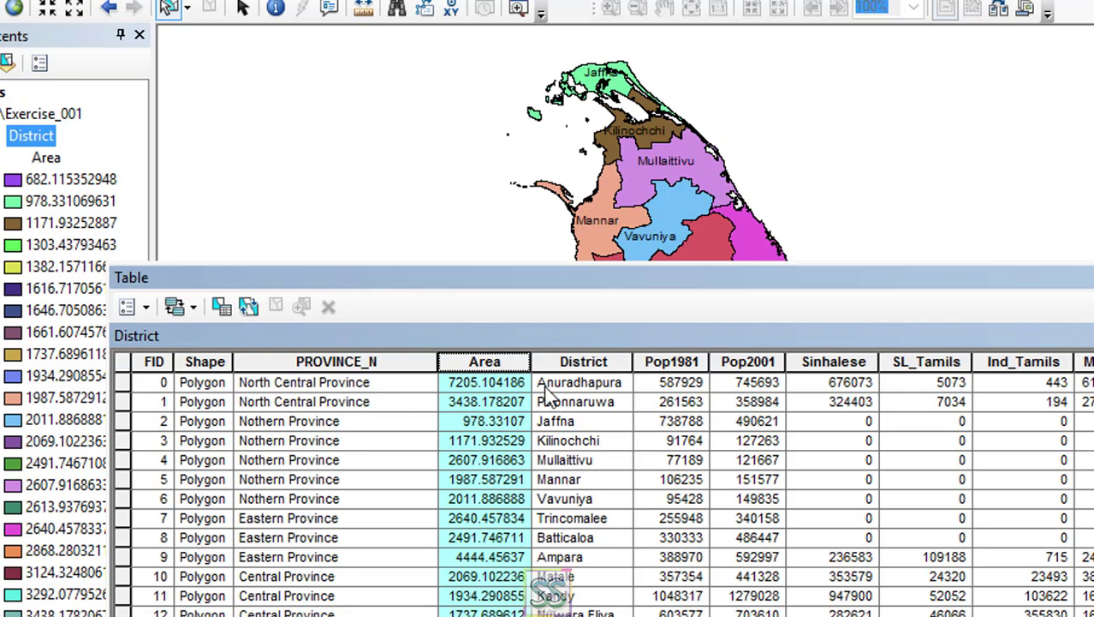
left_click(567, 363)
left_click(672, 363)
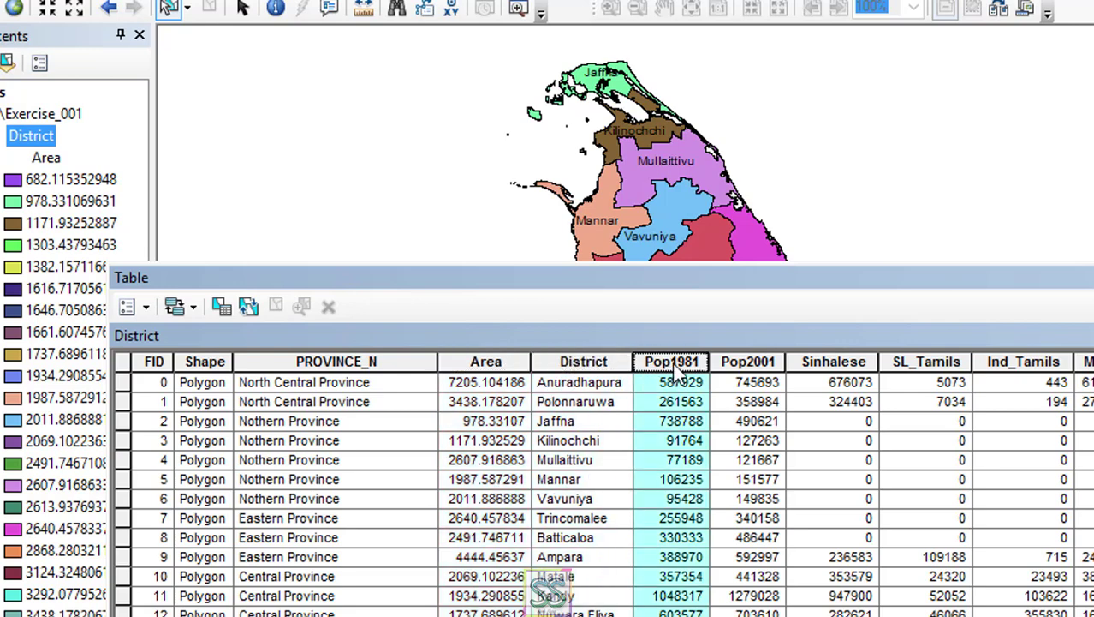
left_click(763, 363)
left_click(819, 365)
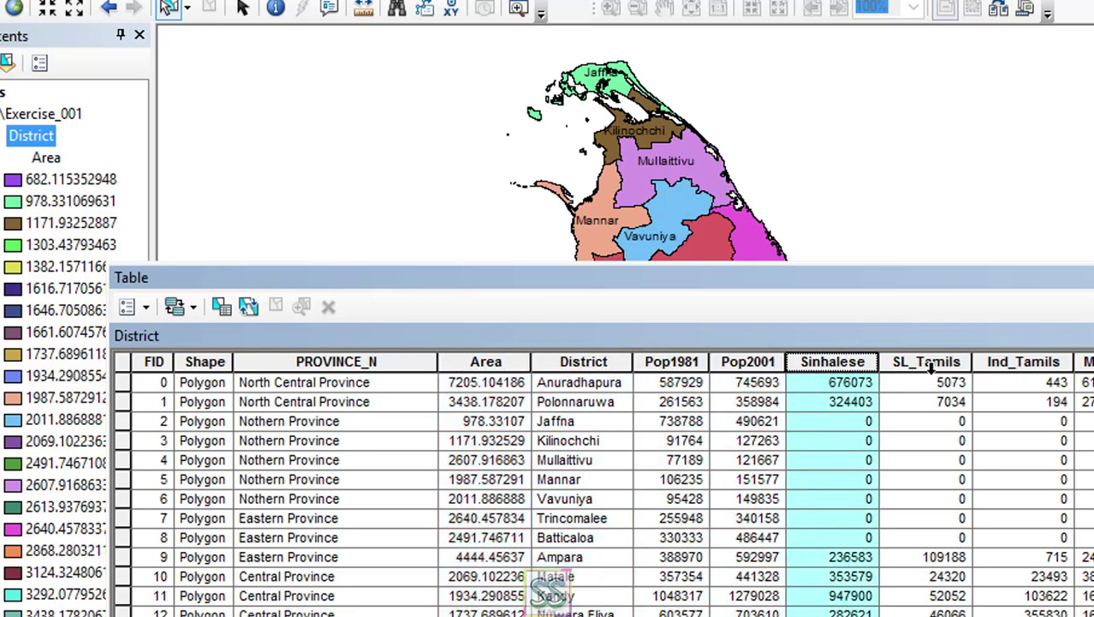
left_click(931, 364)
left_click(1012, 365)
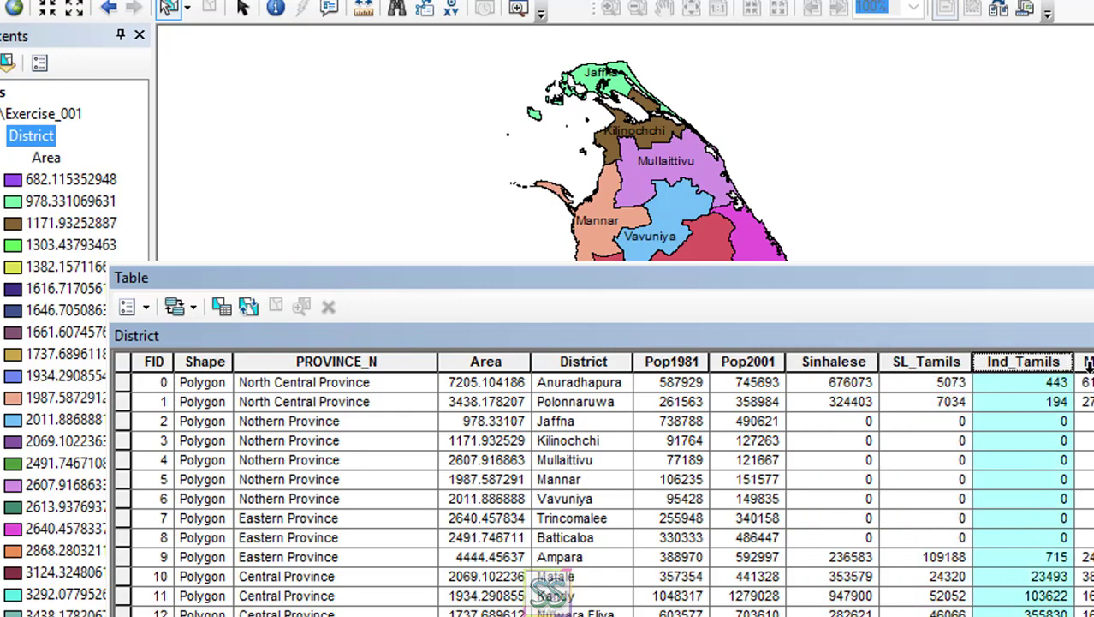
left_click_drag(1028, 281, 918, 194)
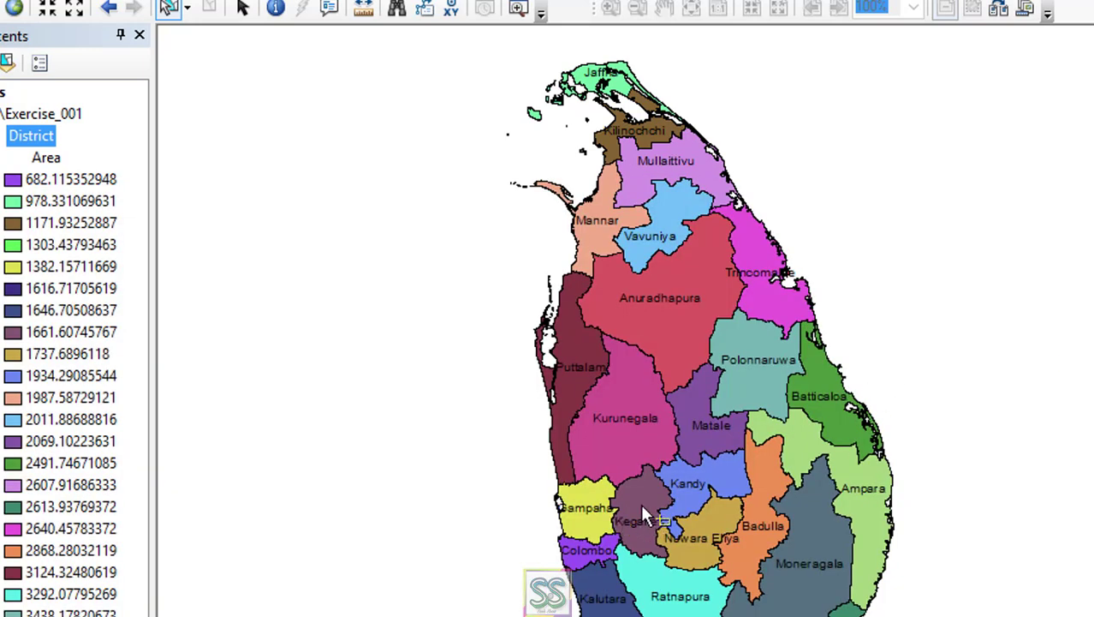
Show the District layer as plain unlabelled outlines with a single hollow symbol.
right_click(42, 137)
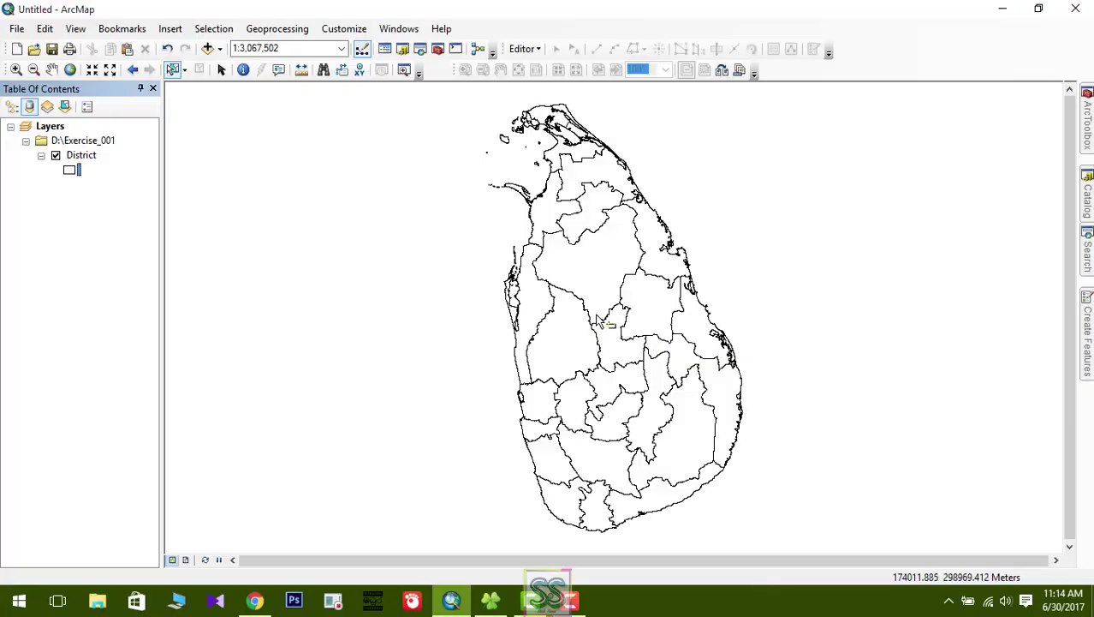
left_click(51, 69)
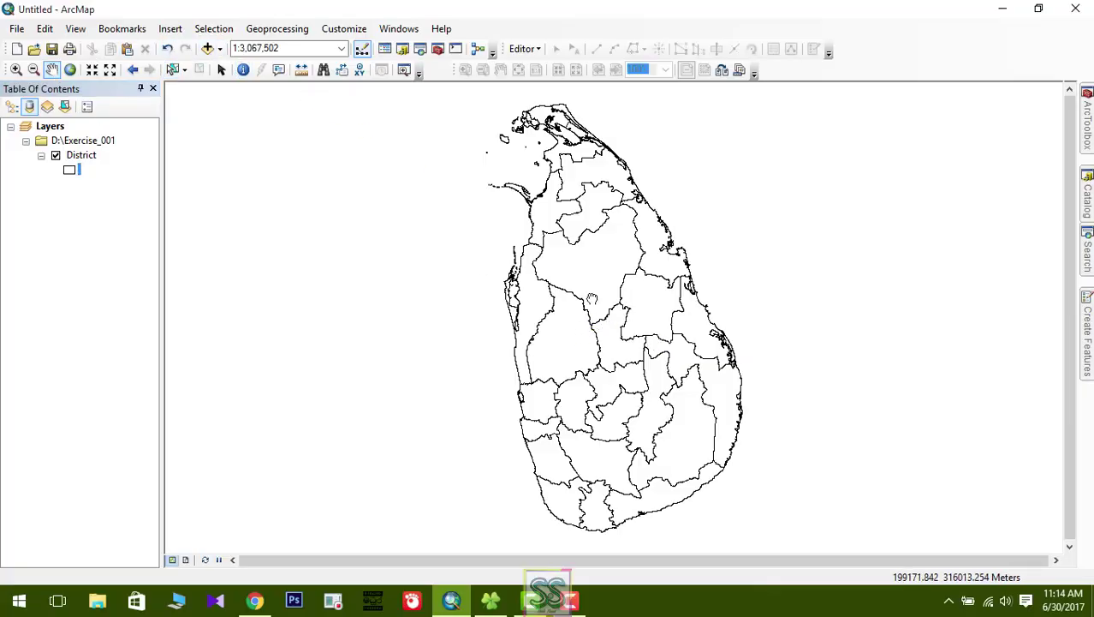
left_click_drag(623, 299, 546, 291)
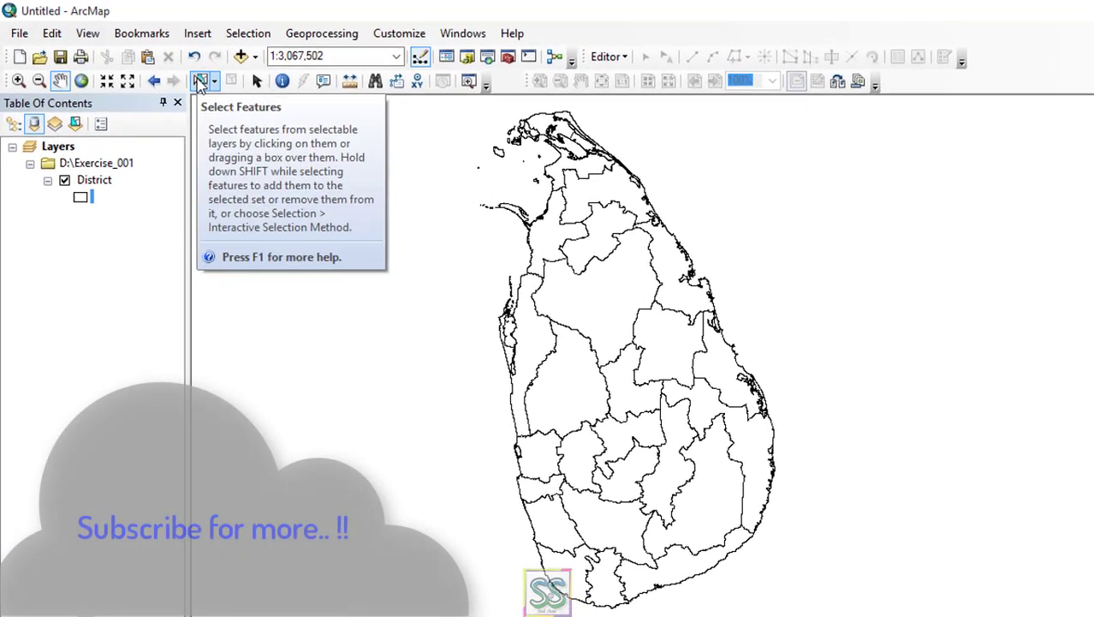
With Select Features, select individual districts on the map one after another, including Colombo, Mullaittivu, Kurunegala and Anuradhapura.
left_click(247, 98)
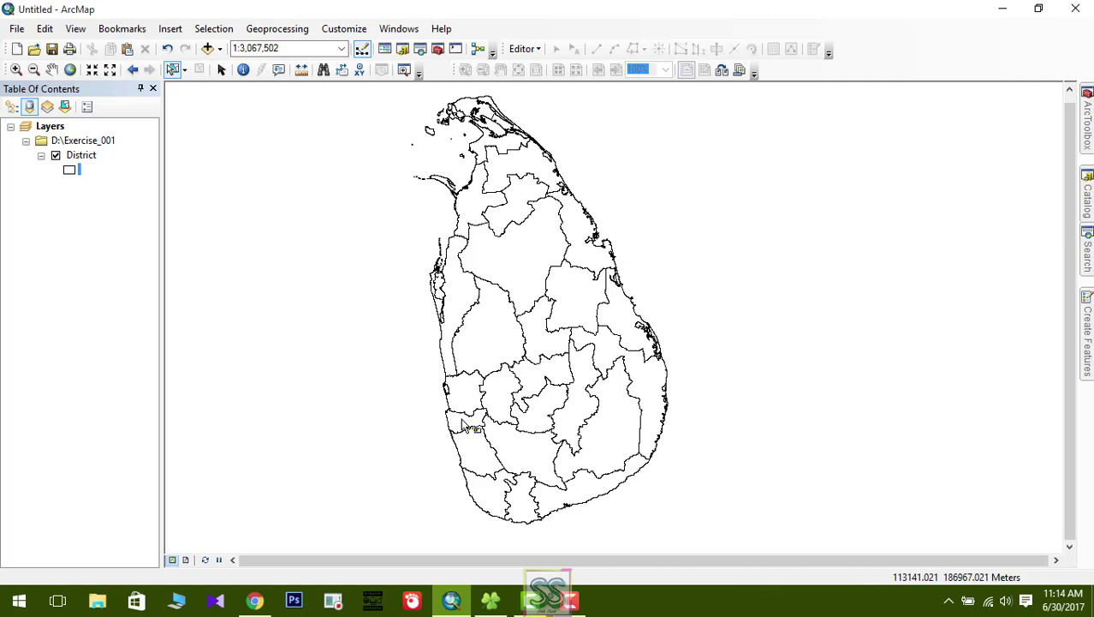
left_click(462, 422)
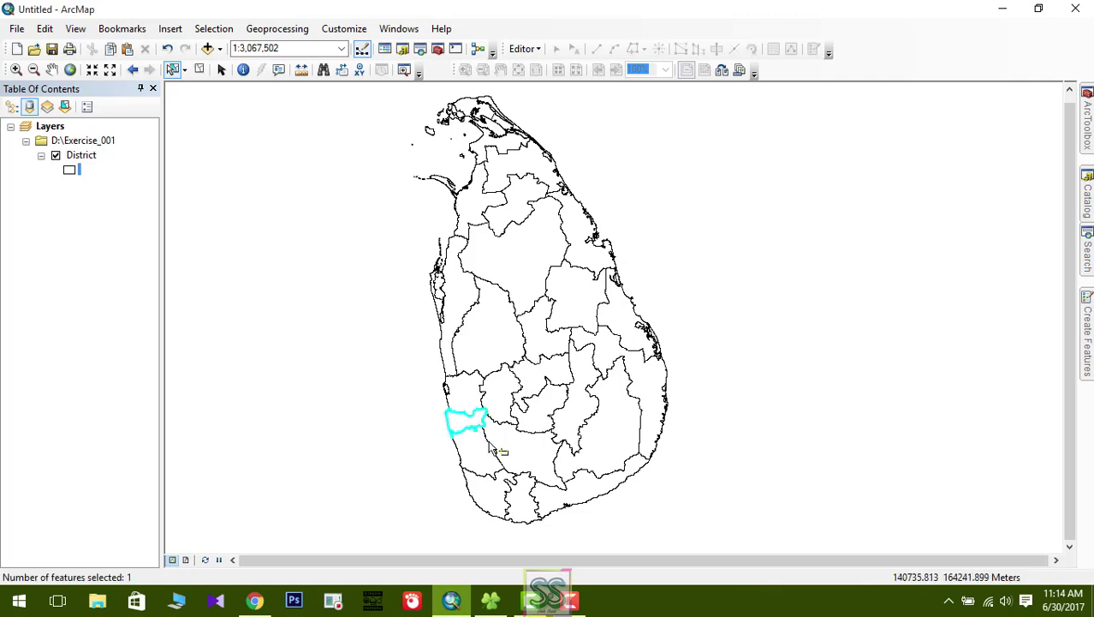
left_click(593, 309)
left_click(522, 210)
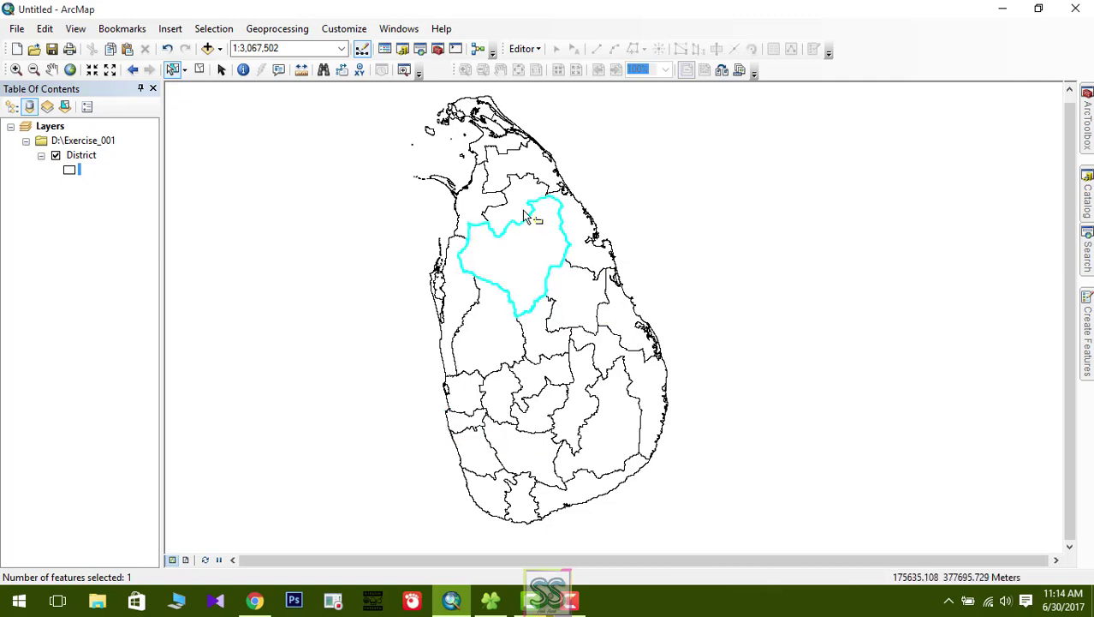
left_click(519, 193)
left_click(530, 165)
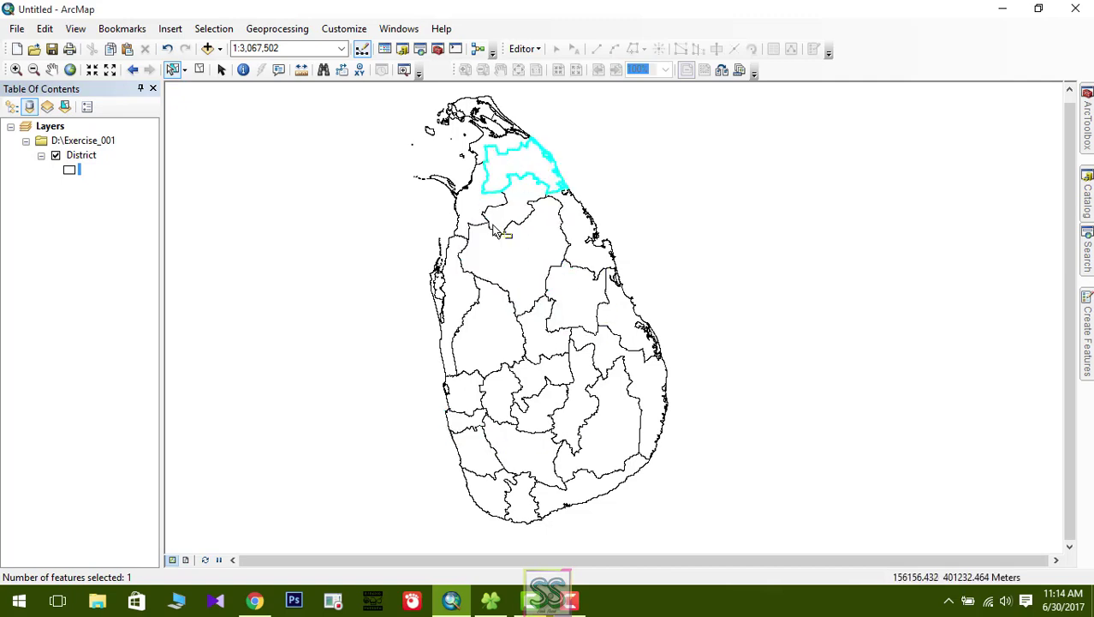
left_click(485, 326)
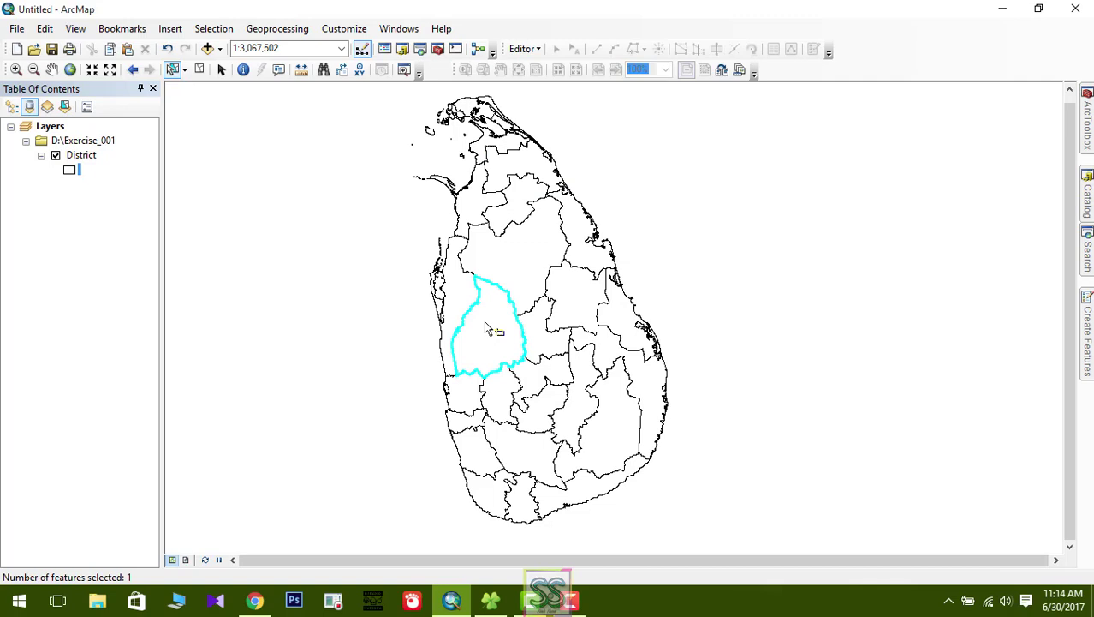
left_click(542, 339)
left_click(578, 307)
left_click(539, 262)
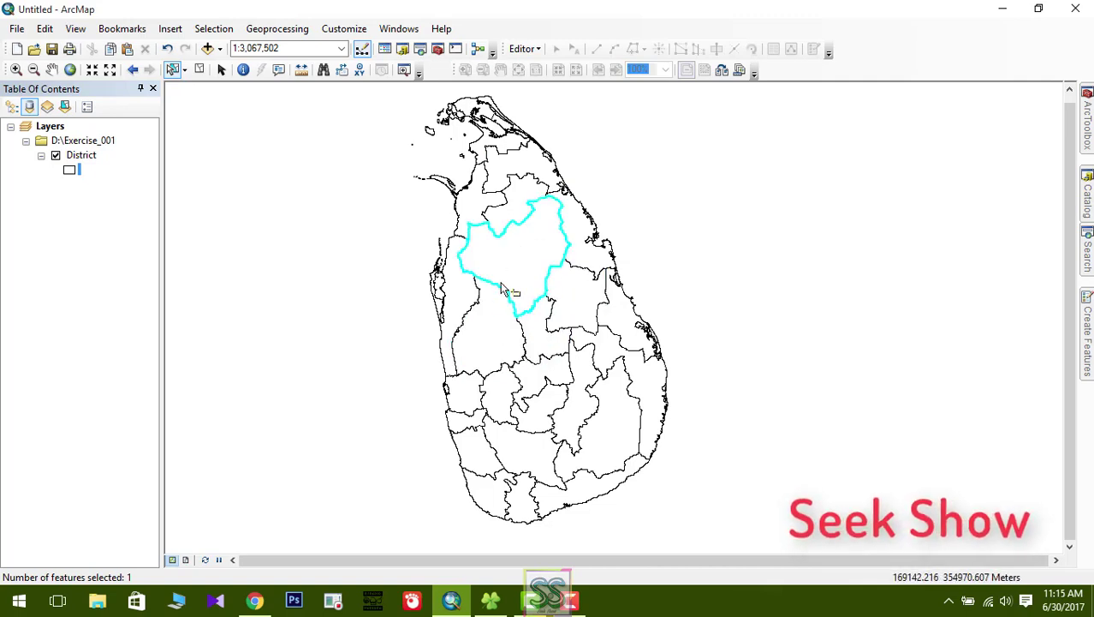
Select Kurunegala, add Polonnaruwa, Moneragala and a southwestern district to the selection, and clear all selected features.
left_click(531, 363)
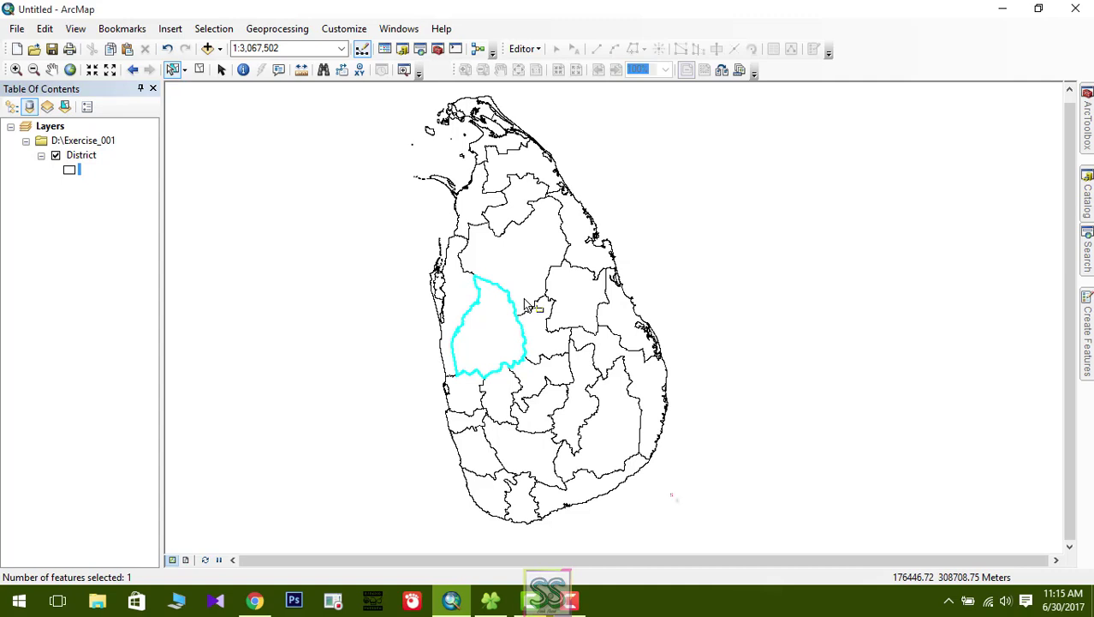
left_click(584, 299, "shift")
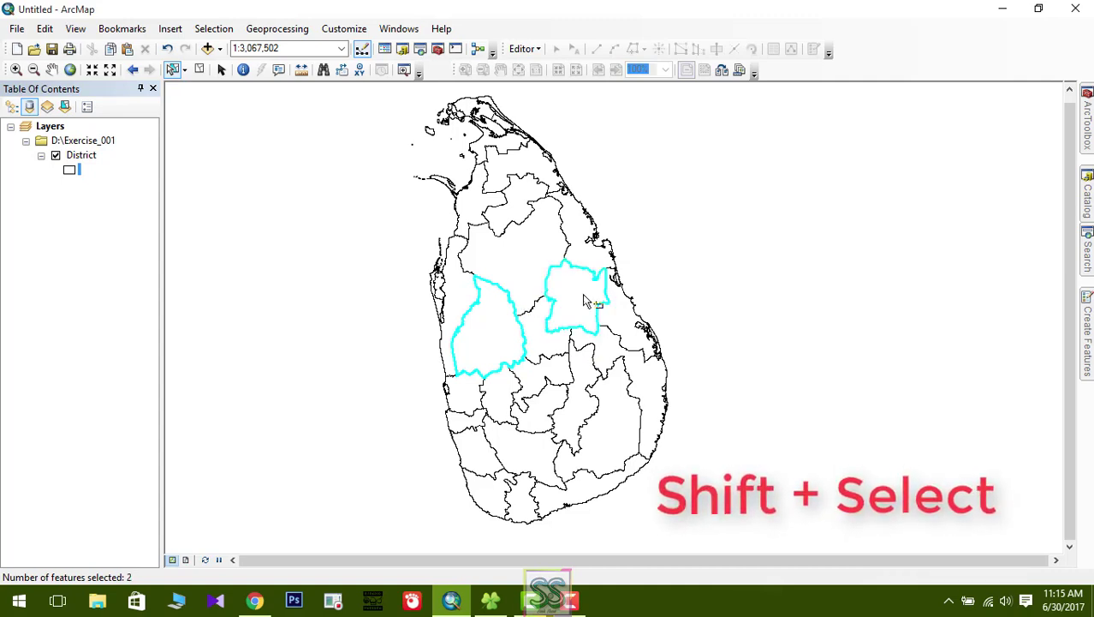
left_click(615, 402, "shift")
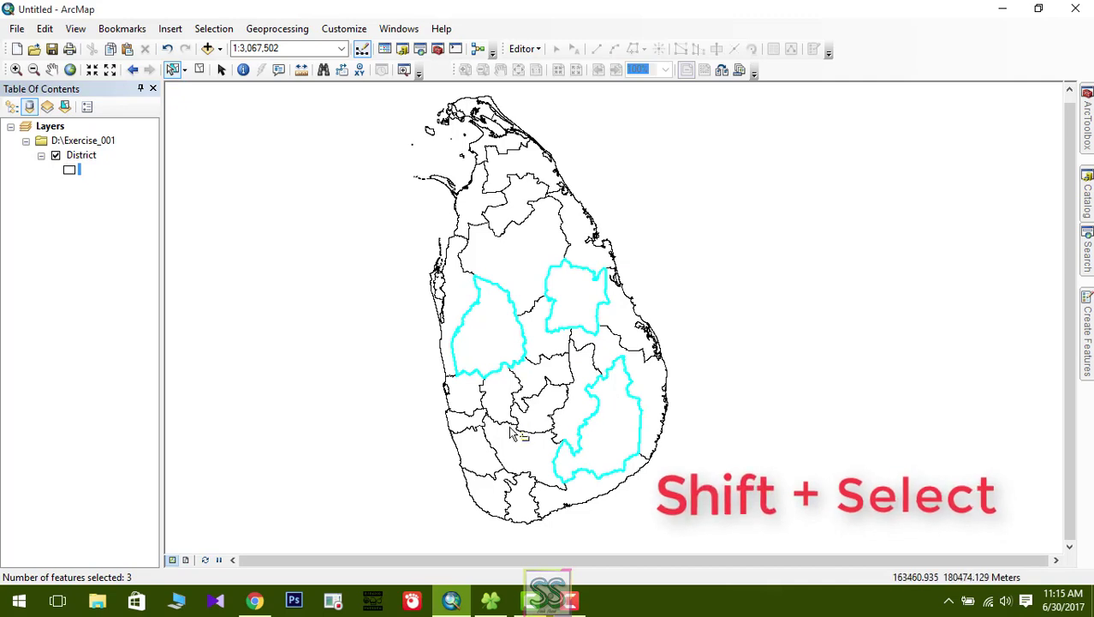
left_click(488, 447, "shift")
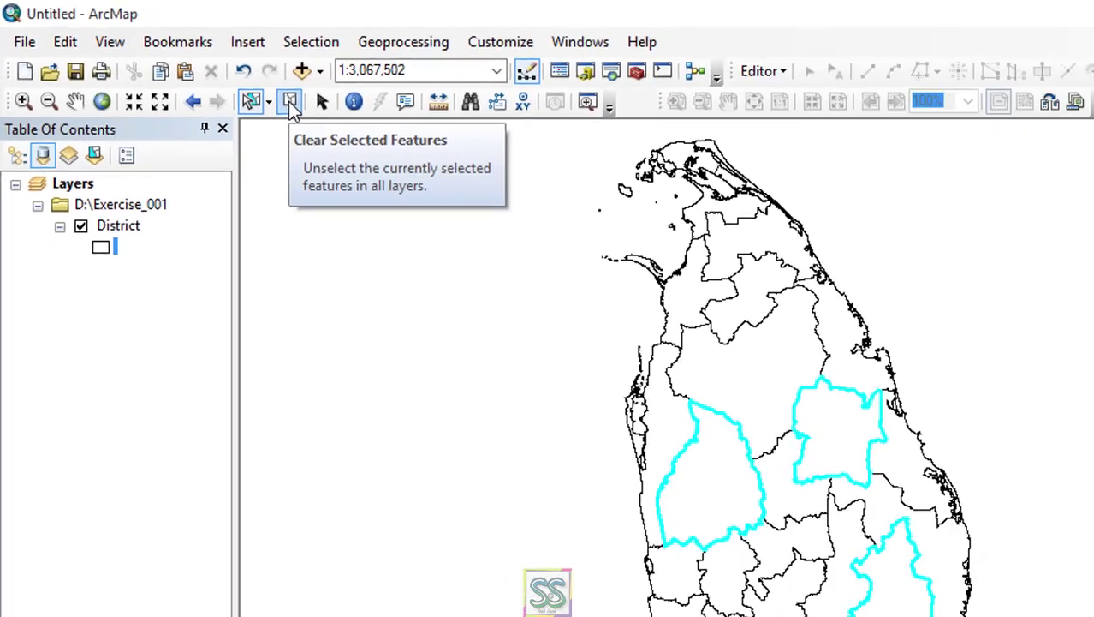
left_click(438, 154)
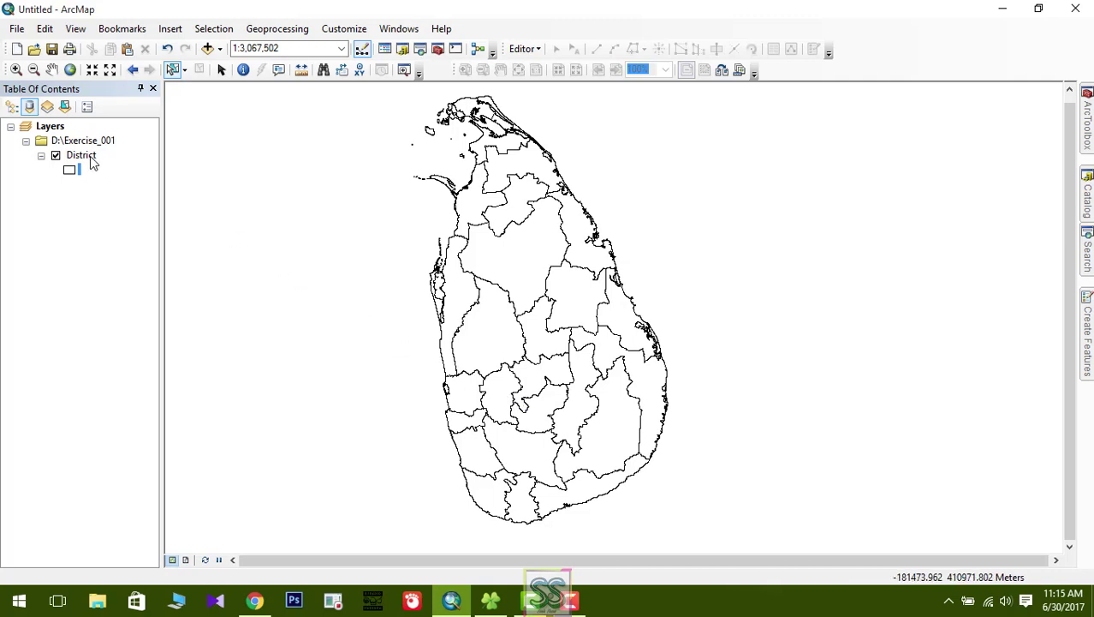
Open the District attribute table directly from the layer name and close it.
left_click_drag(83, 160, 296, 196)
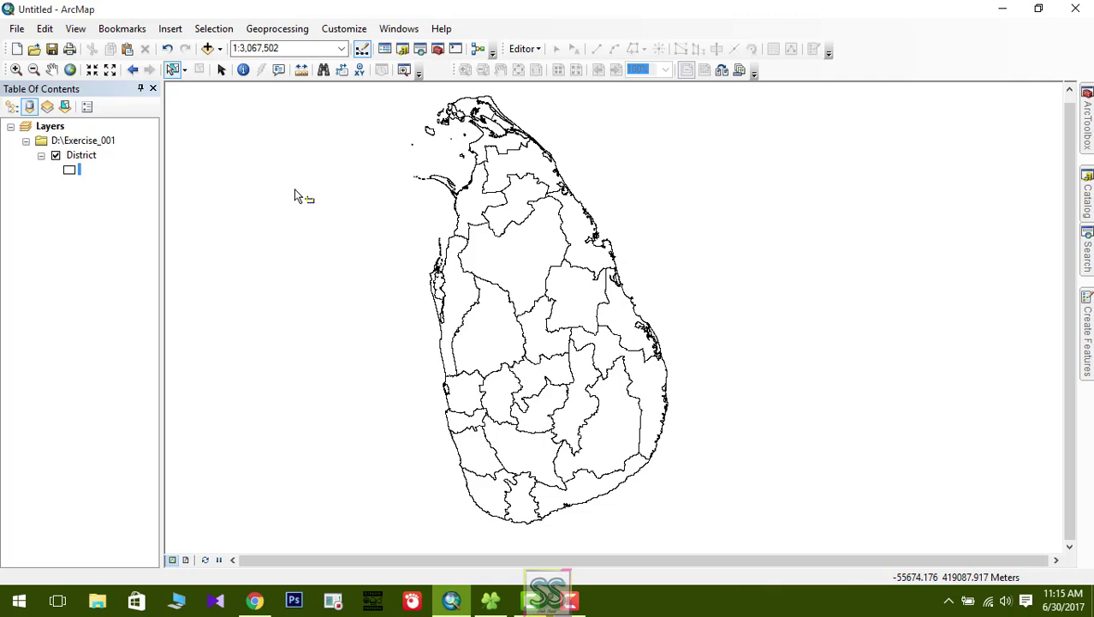
left_click_drag(295, 196, 91, 161)
double_click(90, 161, "ctrl")
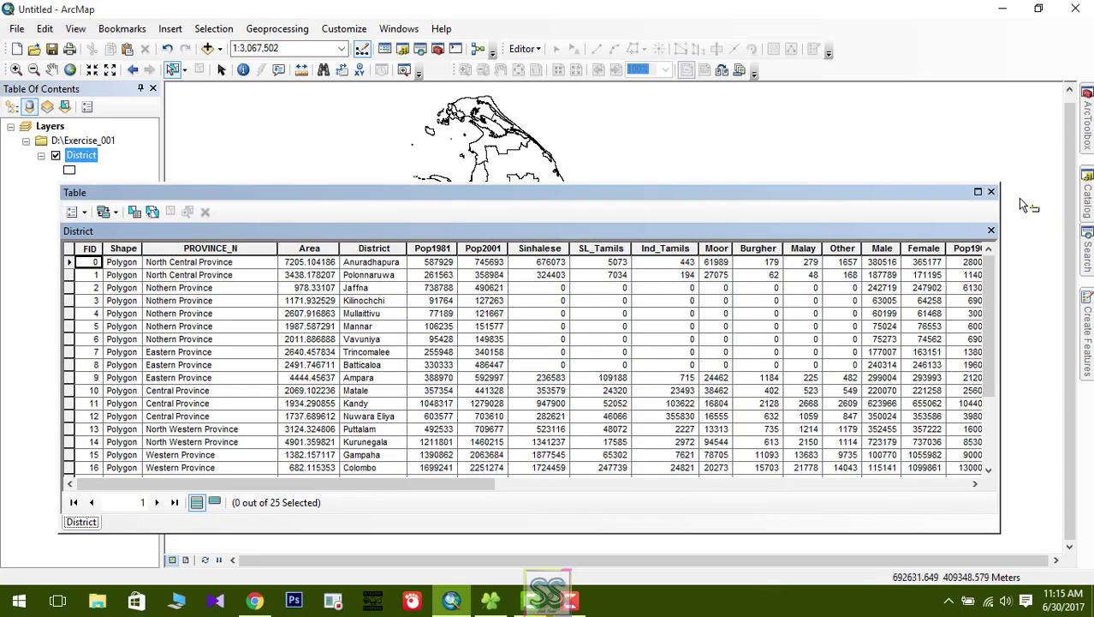
left_click(992, 193)
Open the District layer's attribute table, mark the Colombo district cell and move the table aside to uncover the map.
right_click(82, 156)
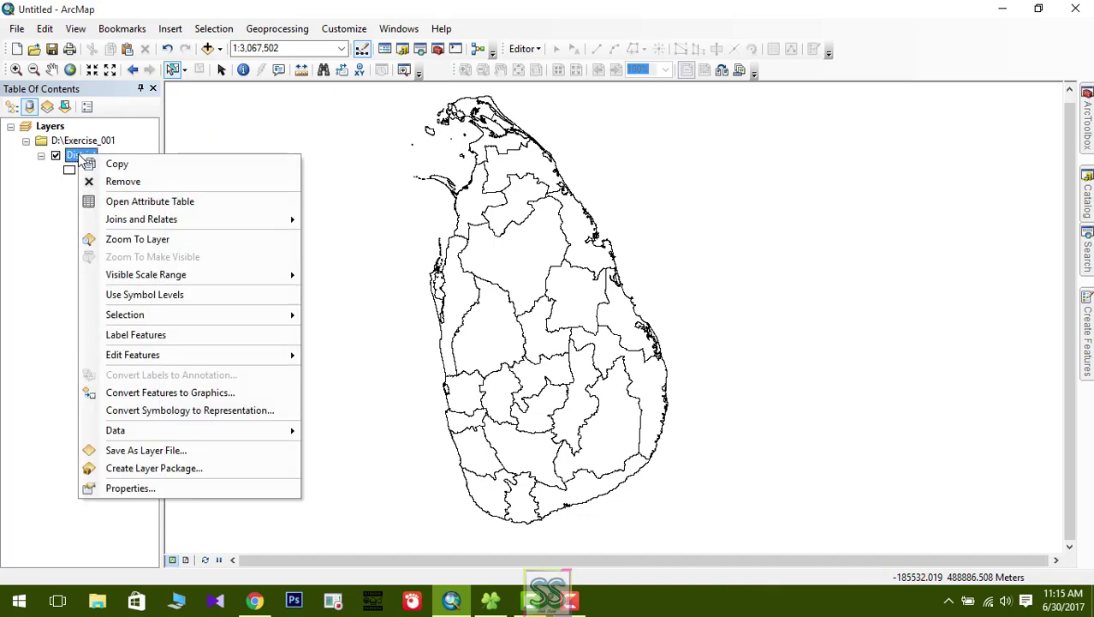
left_click(169, 206)
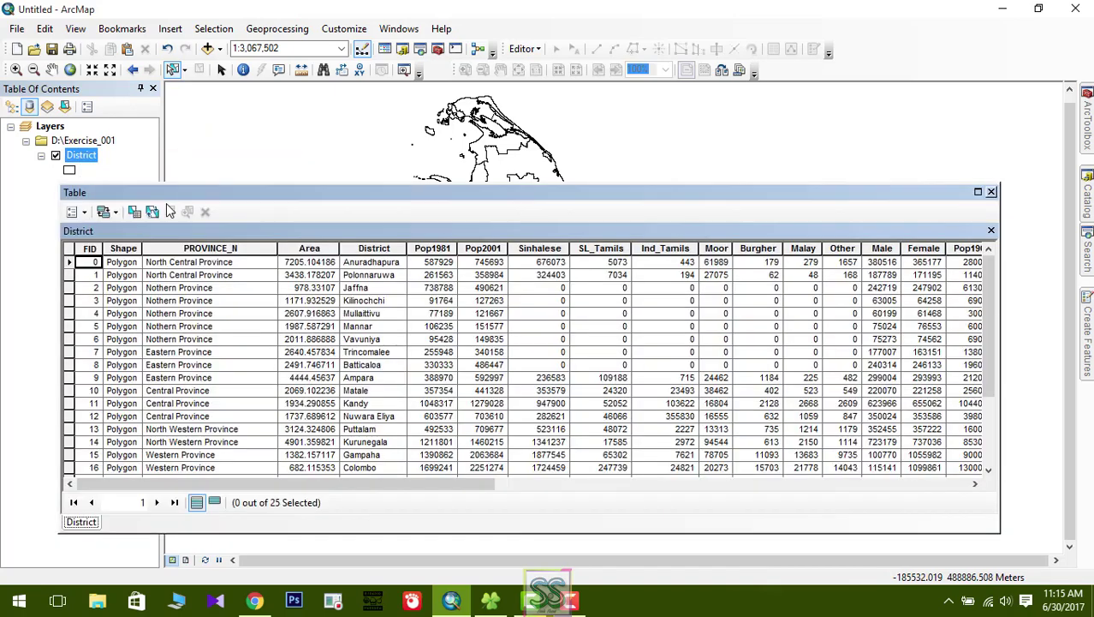
left_click_drag(207, 192, 249, 193)
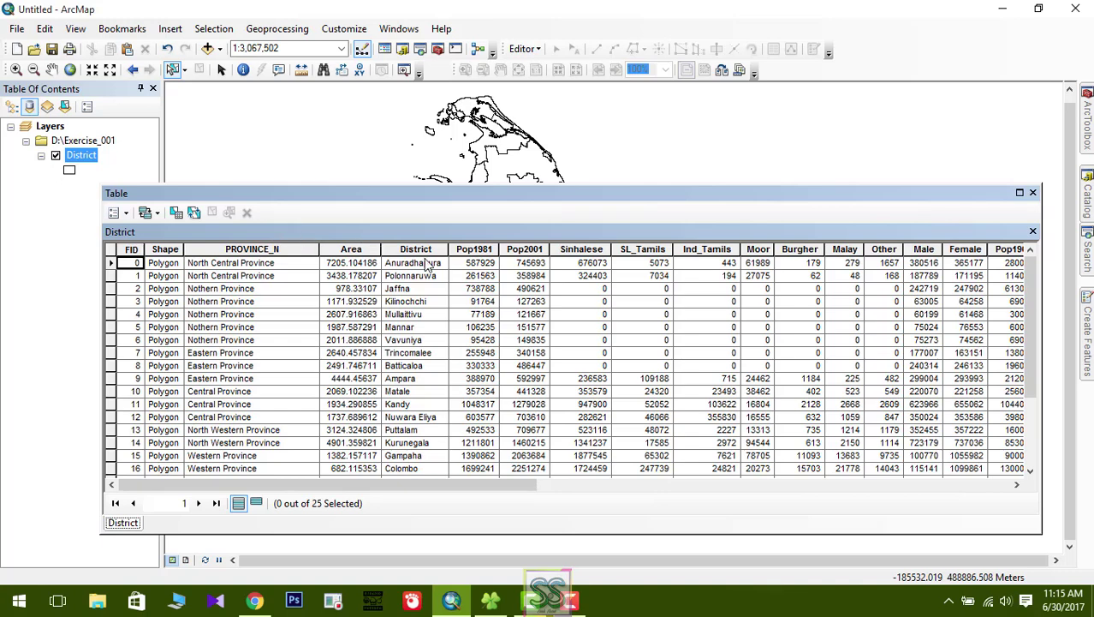
scroll(418, 265, "down", 3)
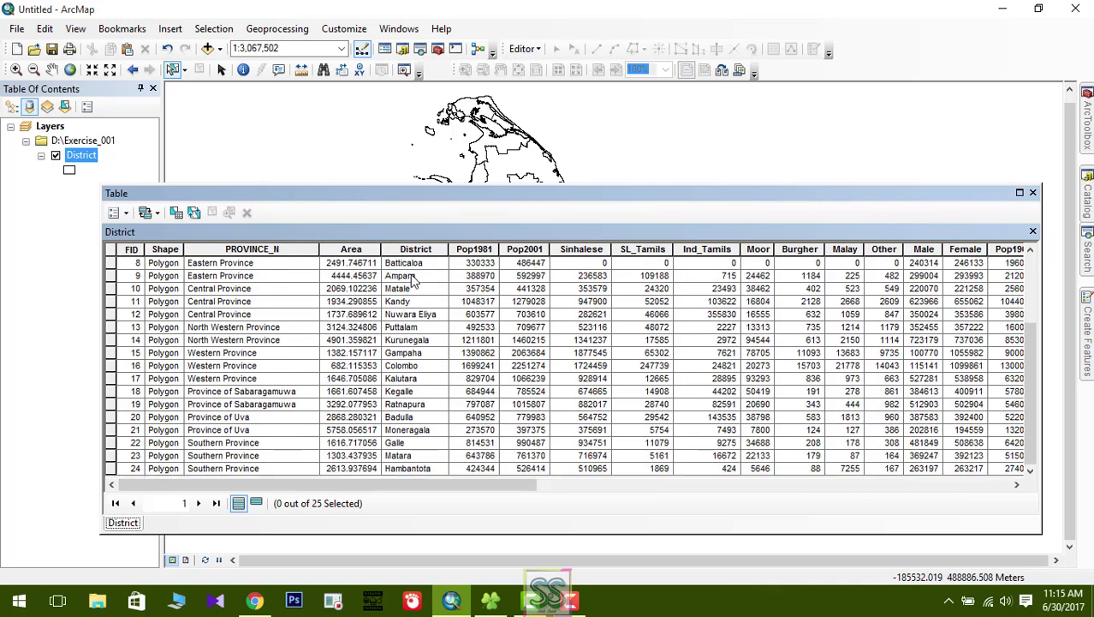
left_click(403, 367)
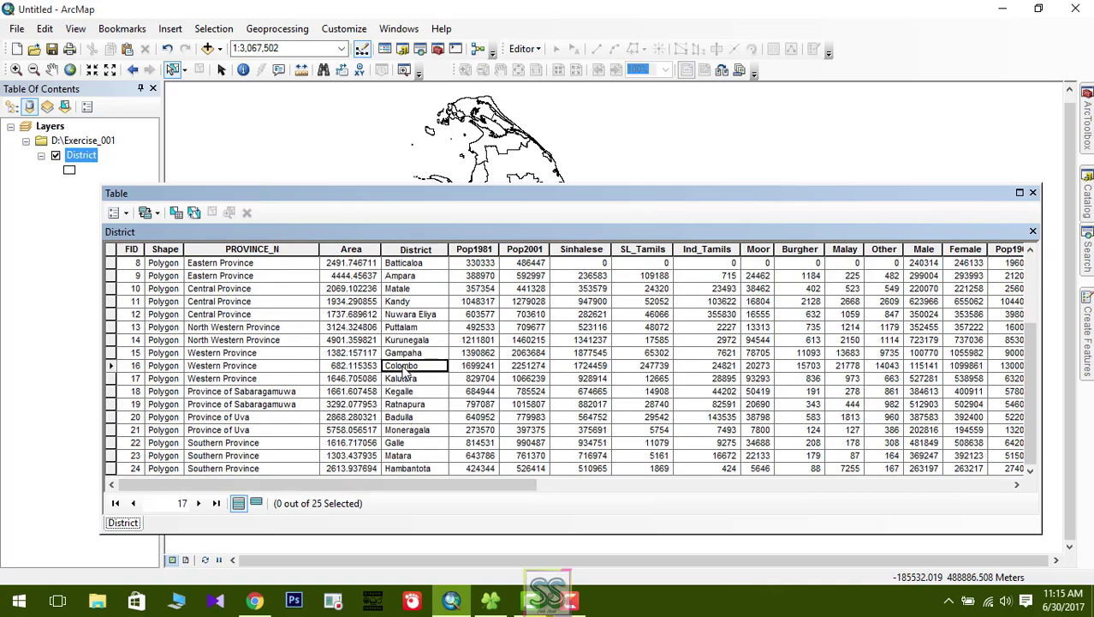
left_click_drag(471, 199, 1007, 220)
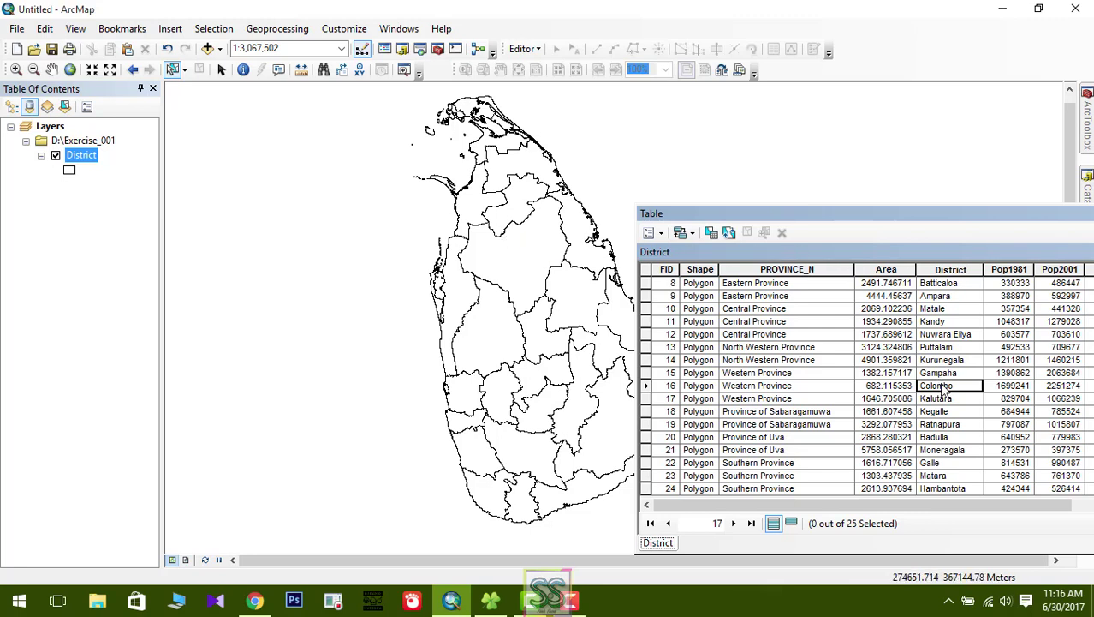
Select the Colombo, Kandy and Galle records one after another in the District table.
left_click(647, 386)
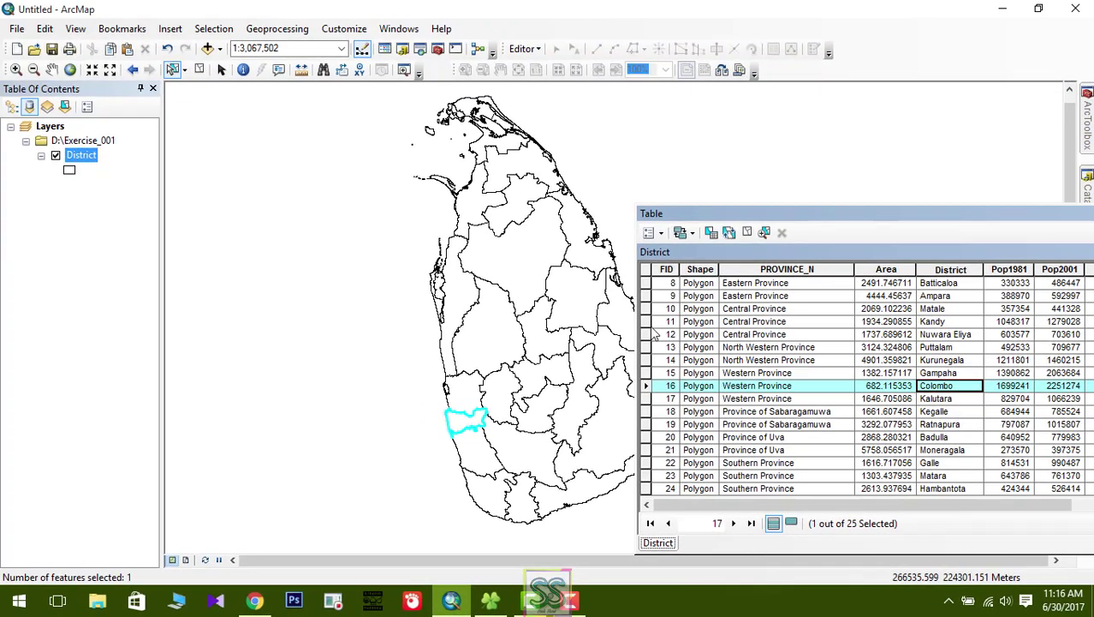
left_click(626, 306)
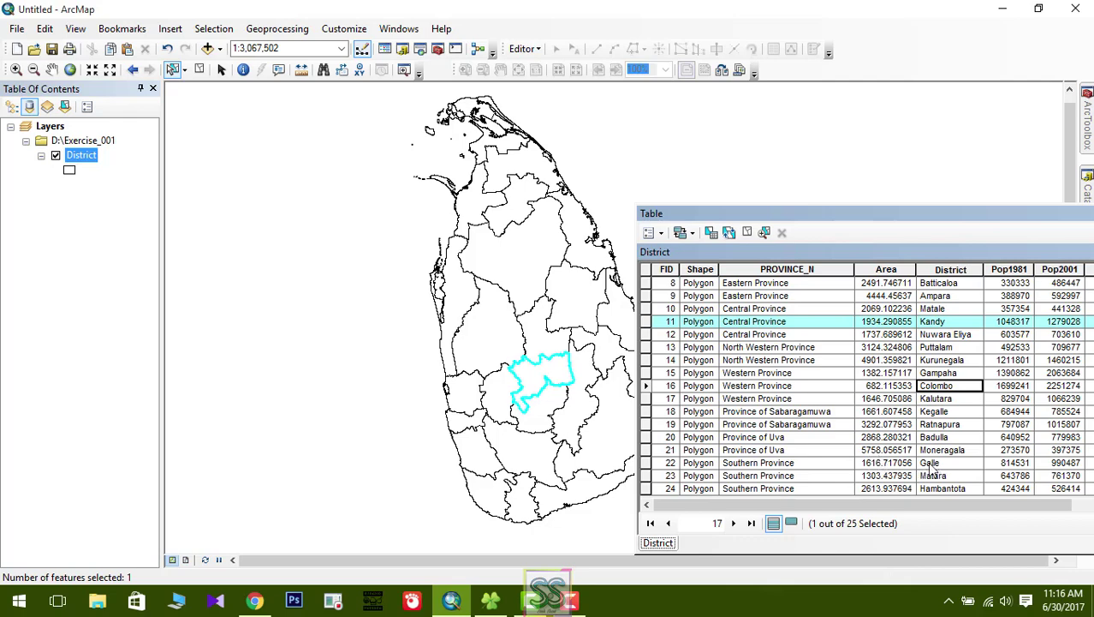
left_click(647, 463)
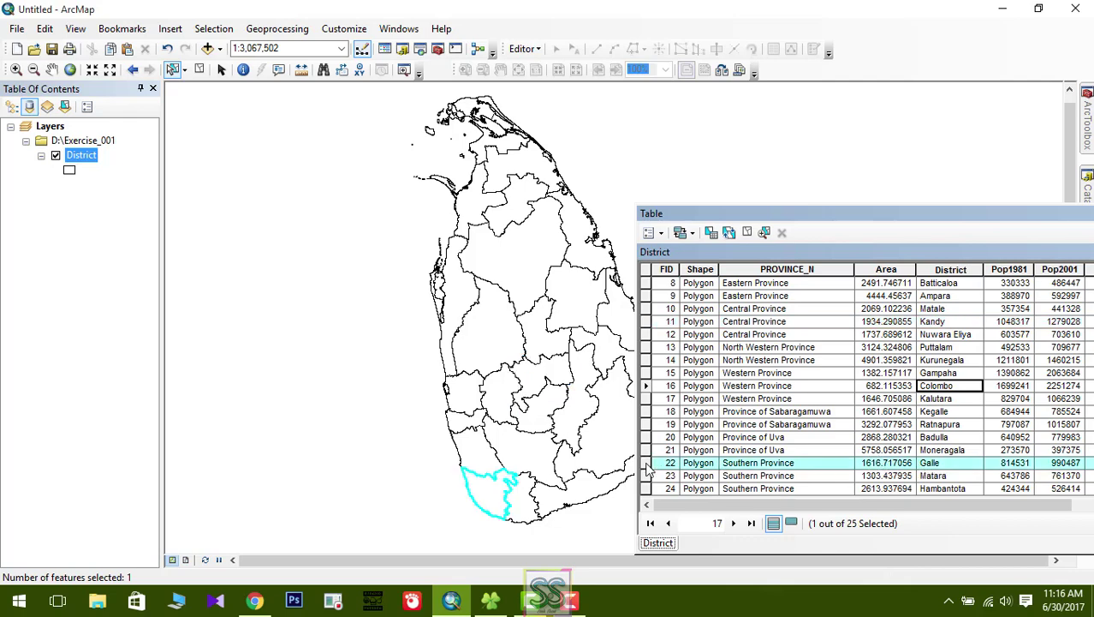
Reposition the table above the island's southern coast and add the Matara and Hambantota records to the Galle selection.
left_click_drag(762, 214, 304, 144)
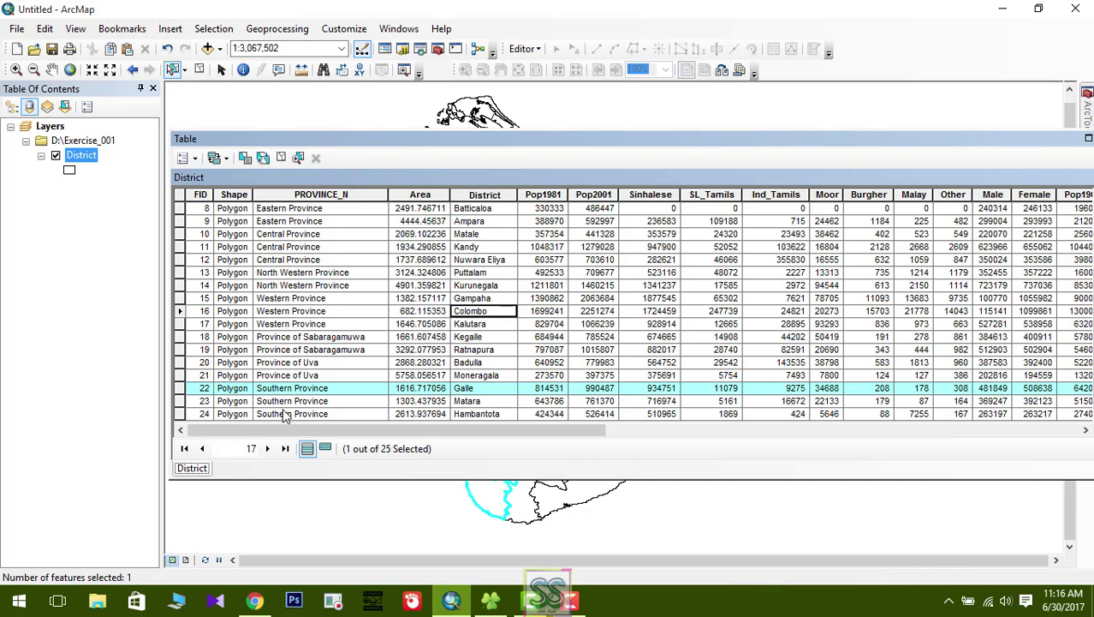
left_click_drag(517, 141, 496, 57)
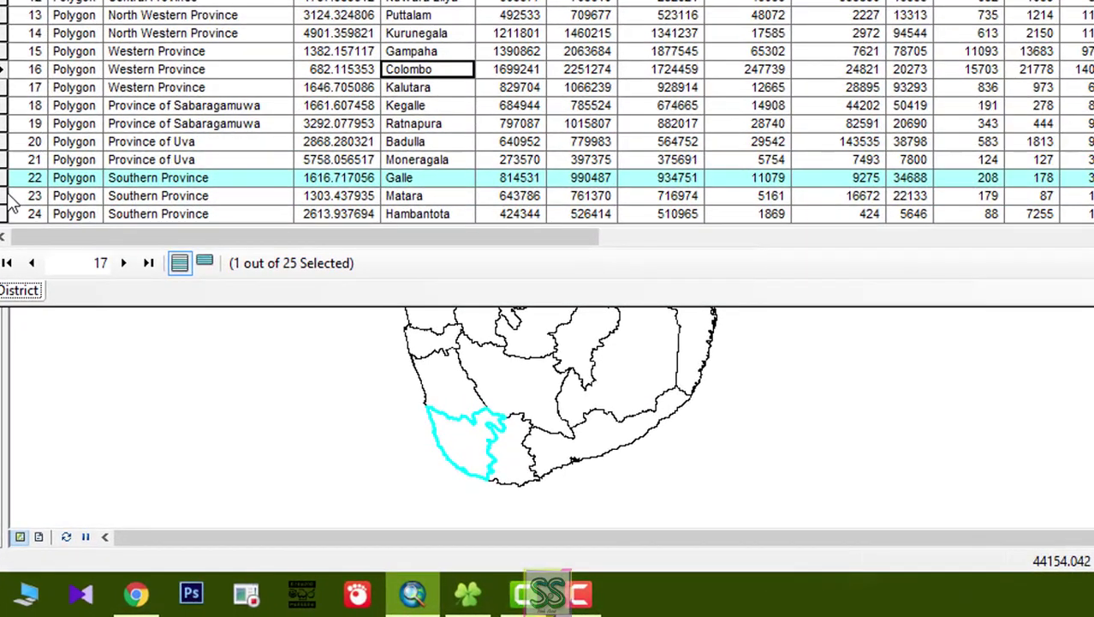
left_click(7, 195, "ctrl")
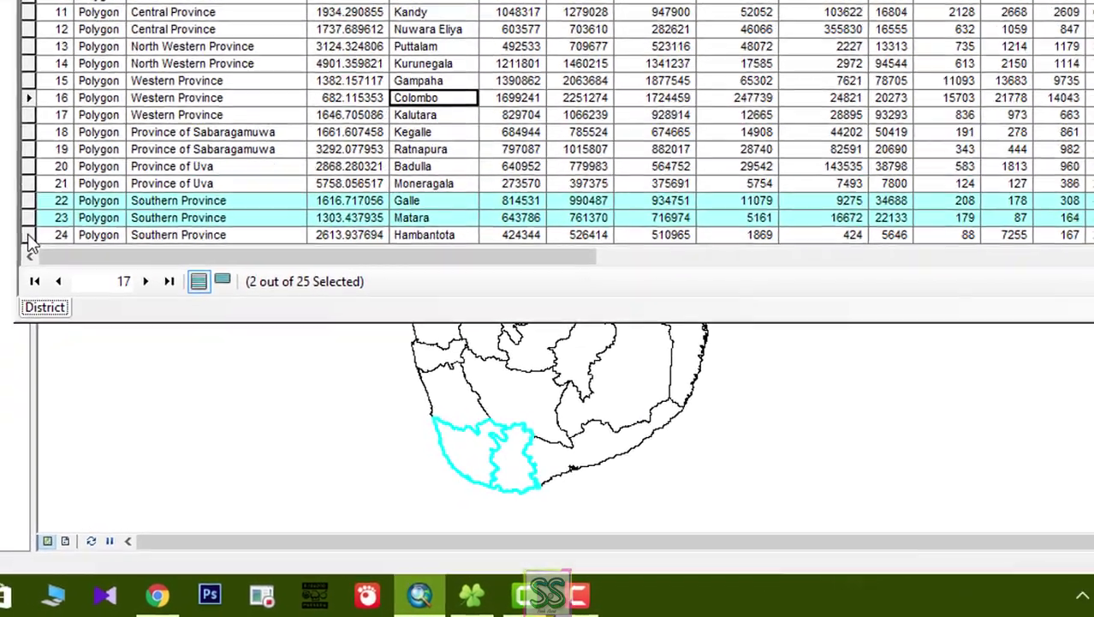
left_click(3, 214)
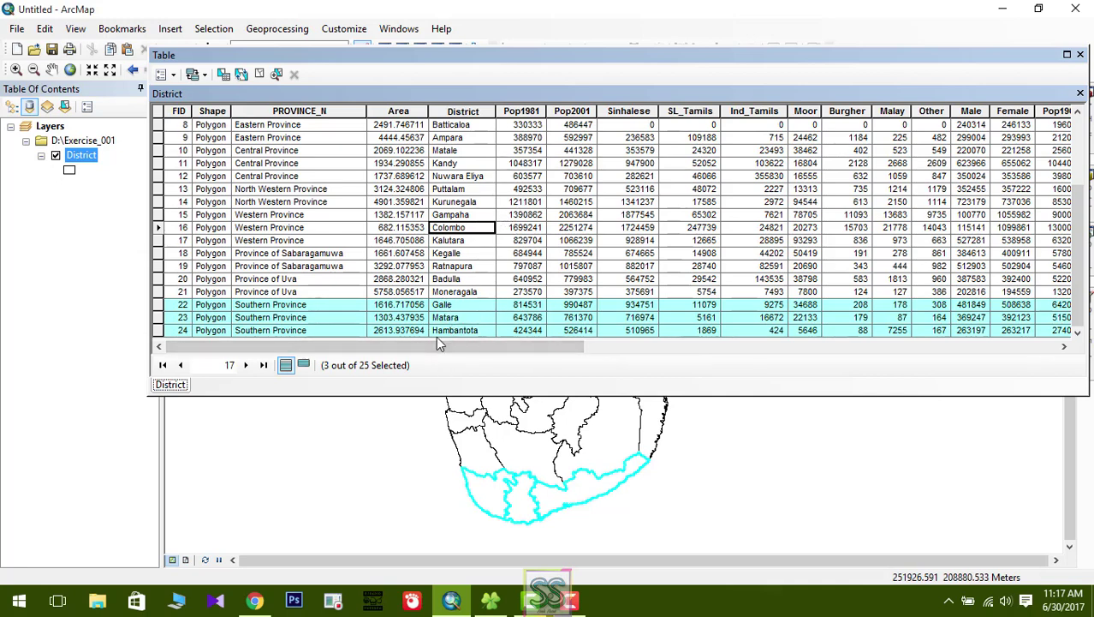
Select the consecutive records from Moneragala up to Kalutara, and replace them with a combined selection of Galle, Matara and Hambantota.
left_click(161, 291)
left_click_drag(161, 291, 160, 247)
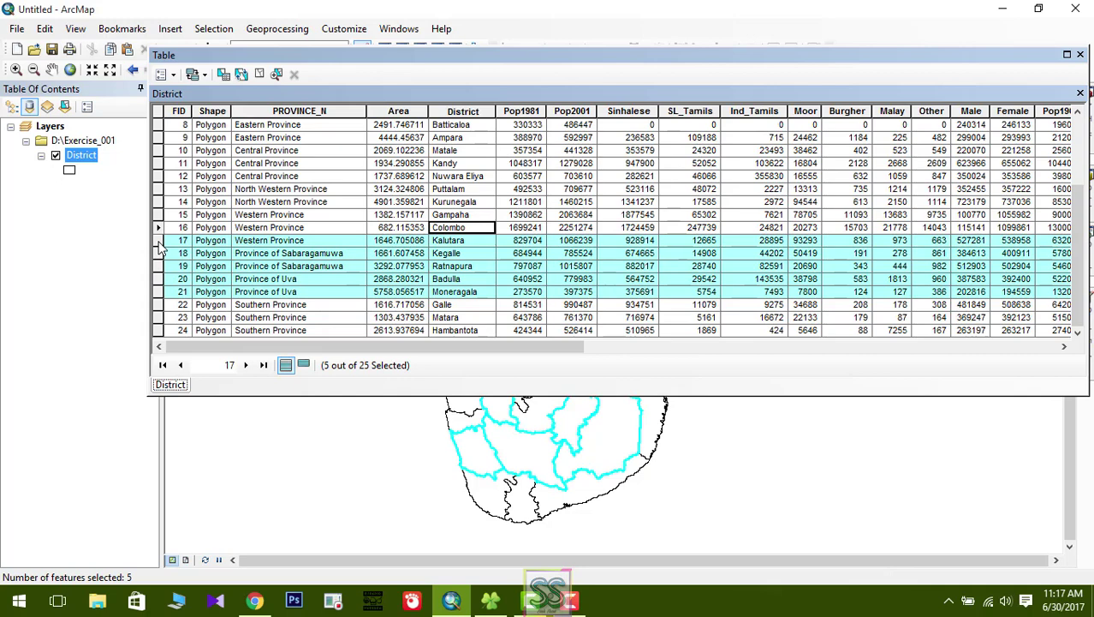
left_click(160, 306)
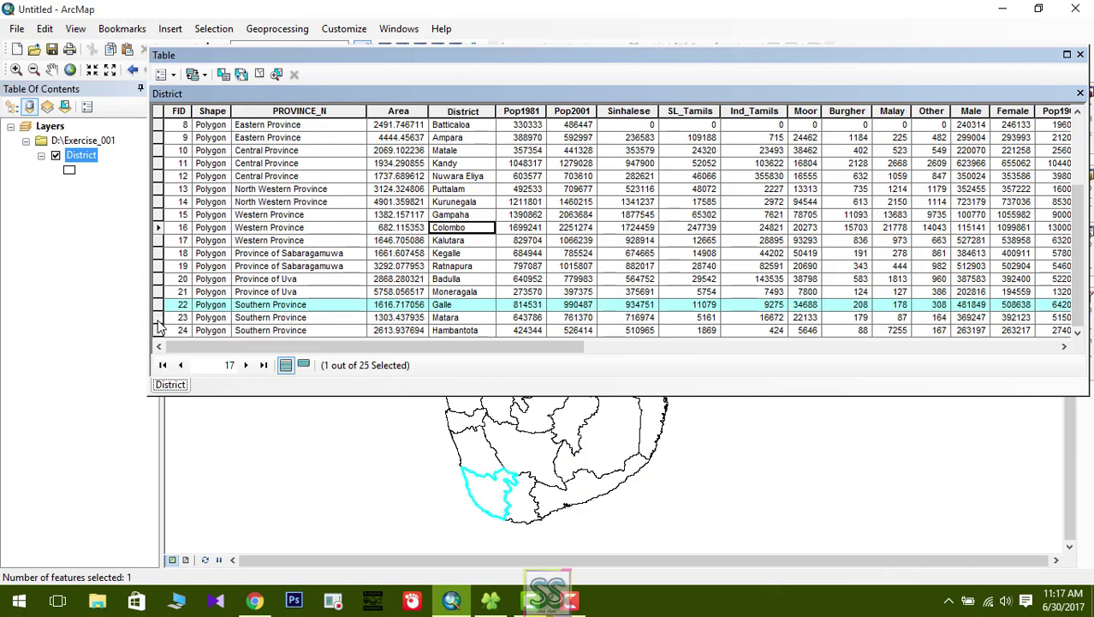
left_click(159, 318, "ctrl")
left_click(158, 332, "ctrl")
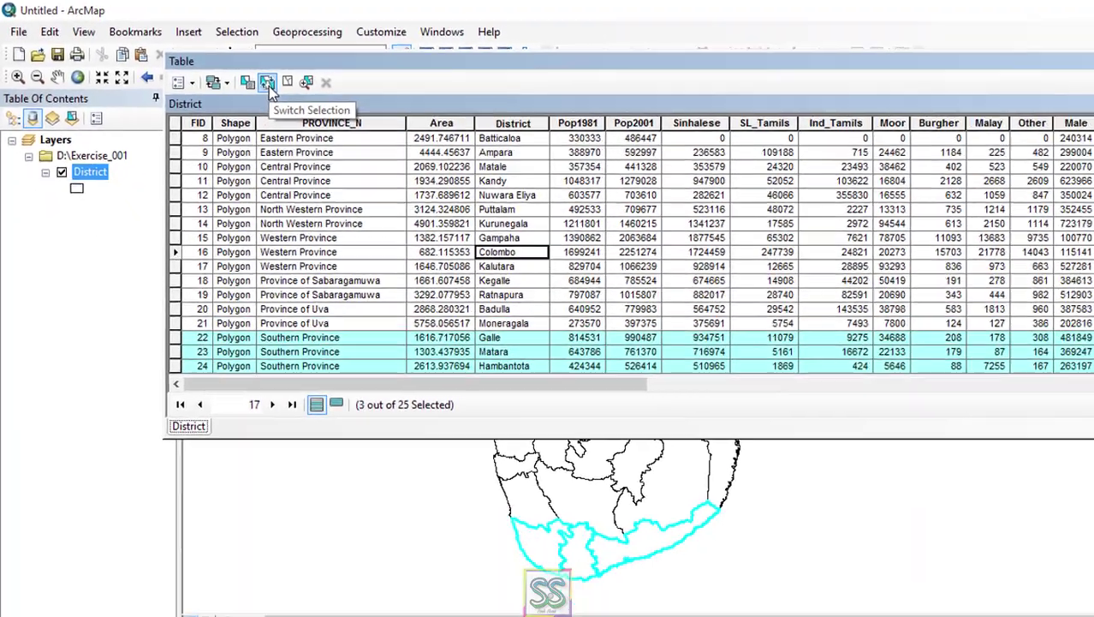
Switch the selection to every district outside Southern Province, view it on the uncovered map and clear the selected features.
left_click(364, 113)
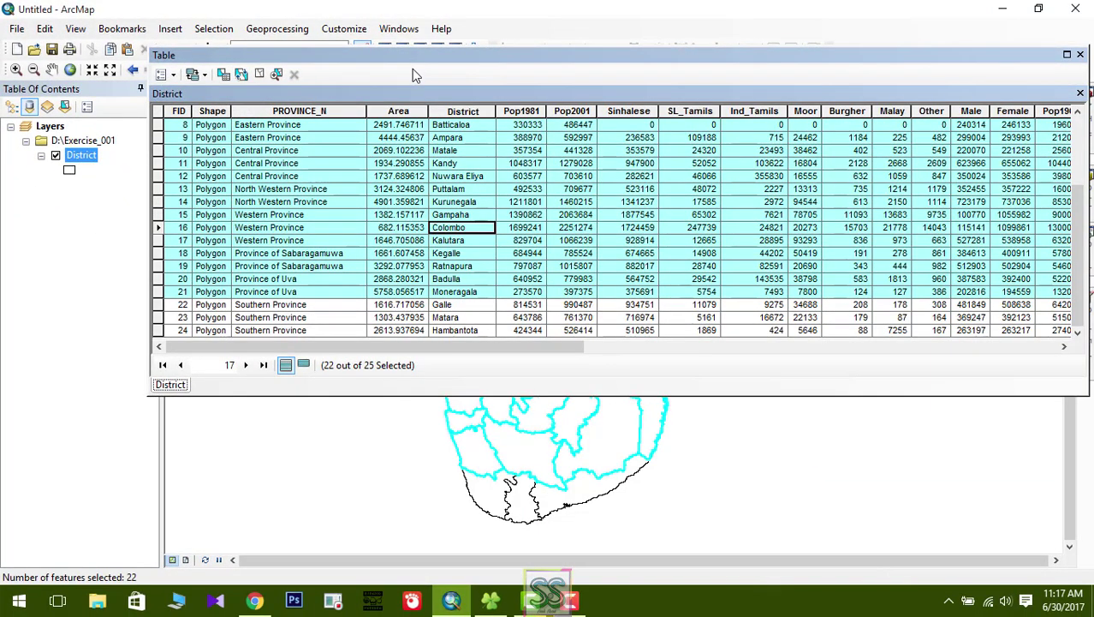
left_click_drag(422, 55, 655, 227)
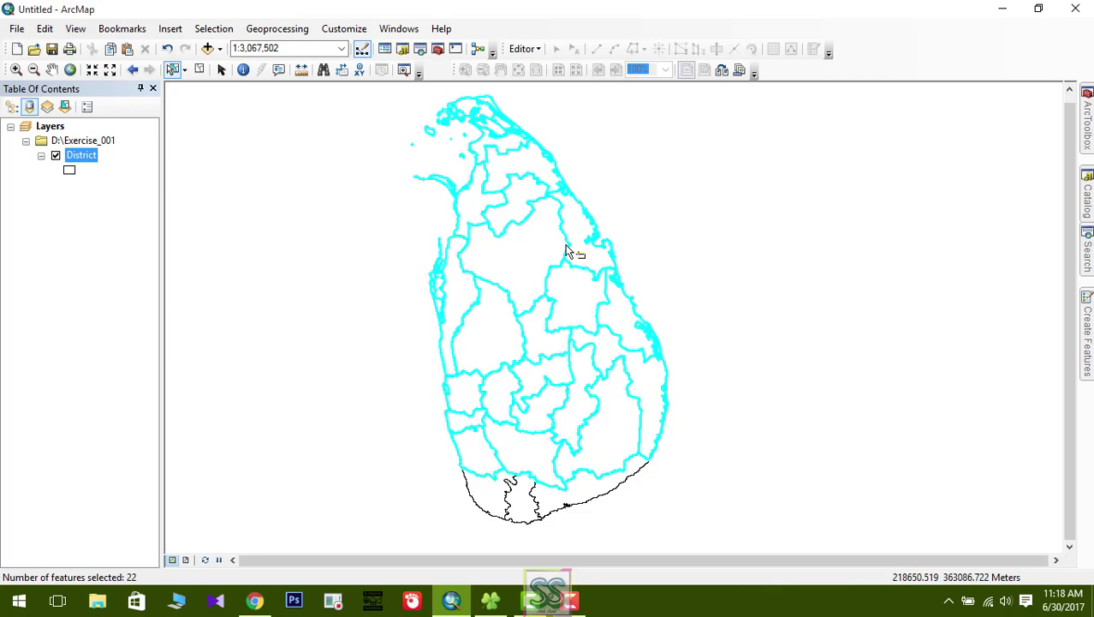
left_click(201, 71)
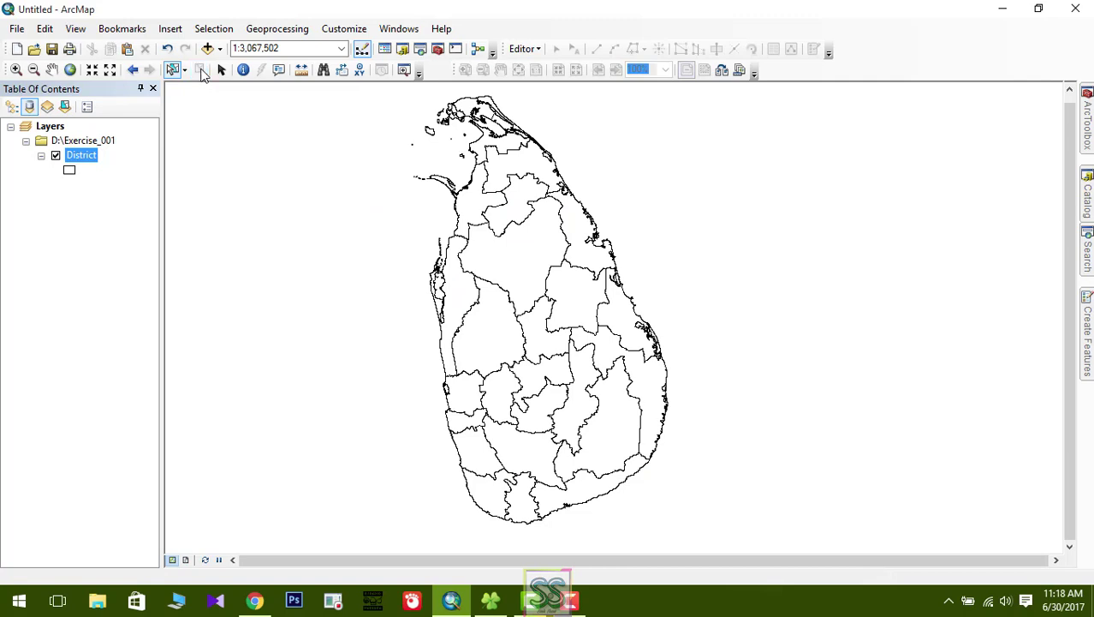
Reopen the District attribute table and bring up Select By Attributes for it.
right_click(82, 160)
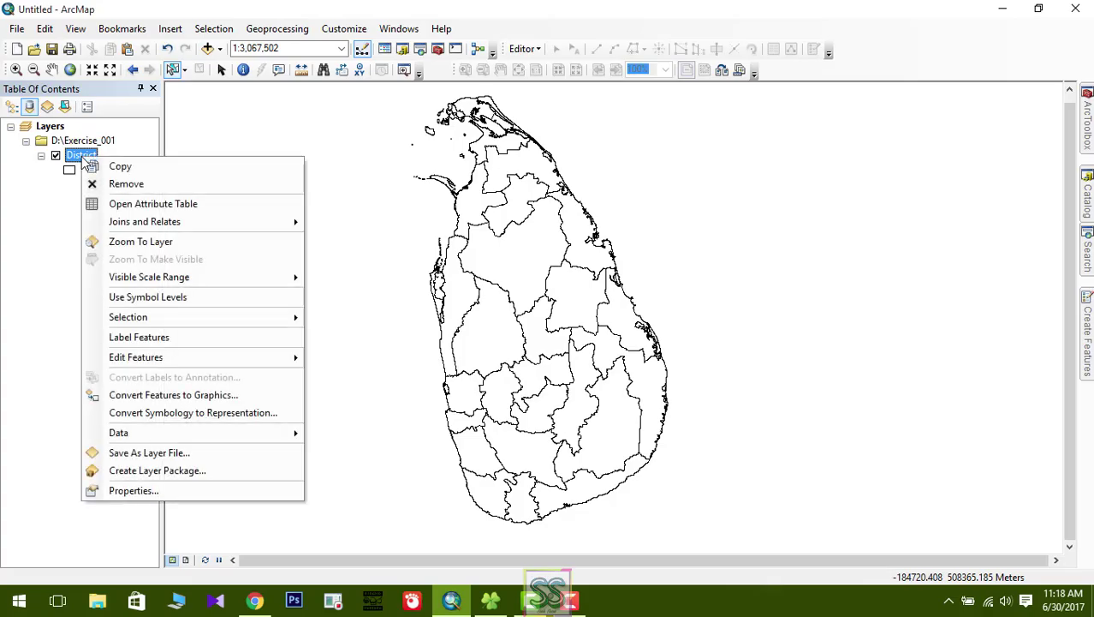
left_click(141, 204)
left_click_drag(176, 247, 500, 171)
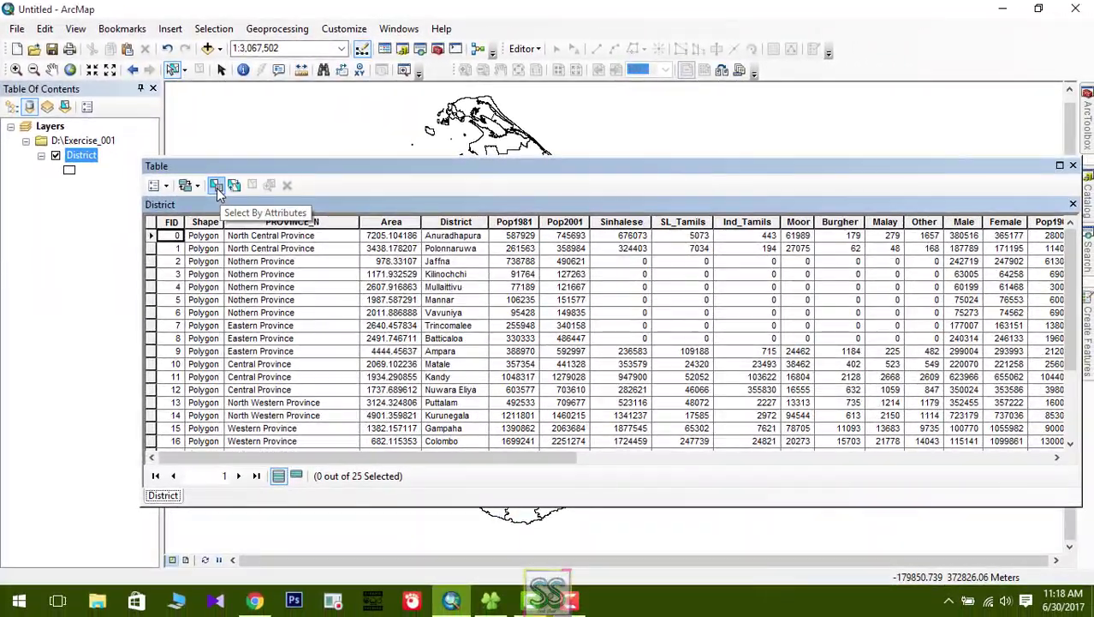
left_click(216, 186)
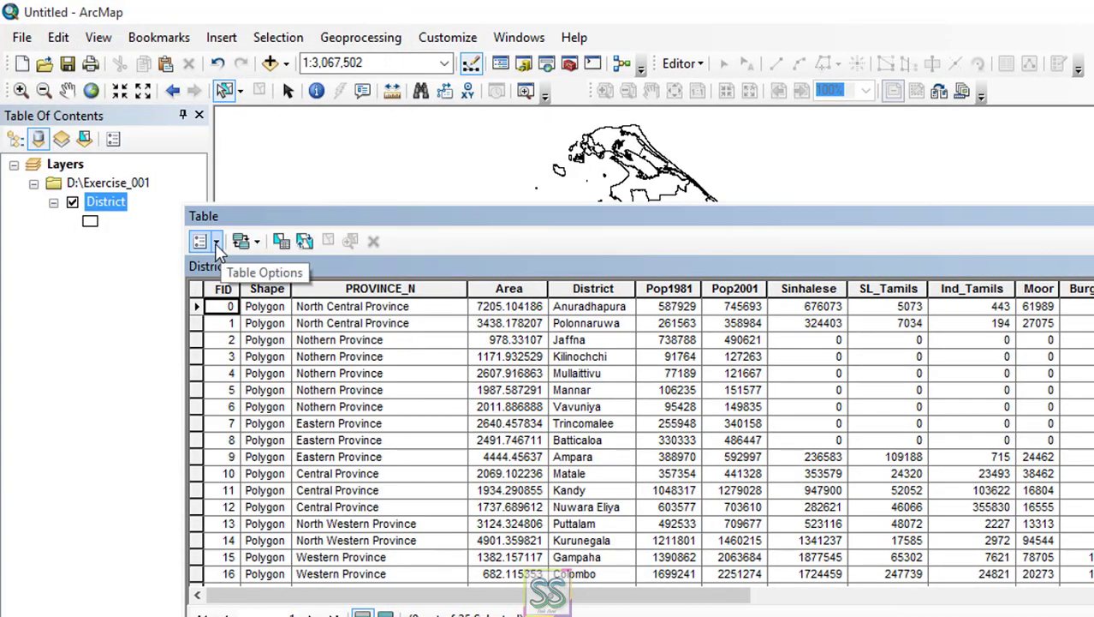
left_click(216, 241)
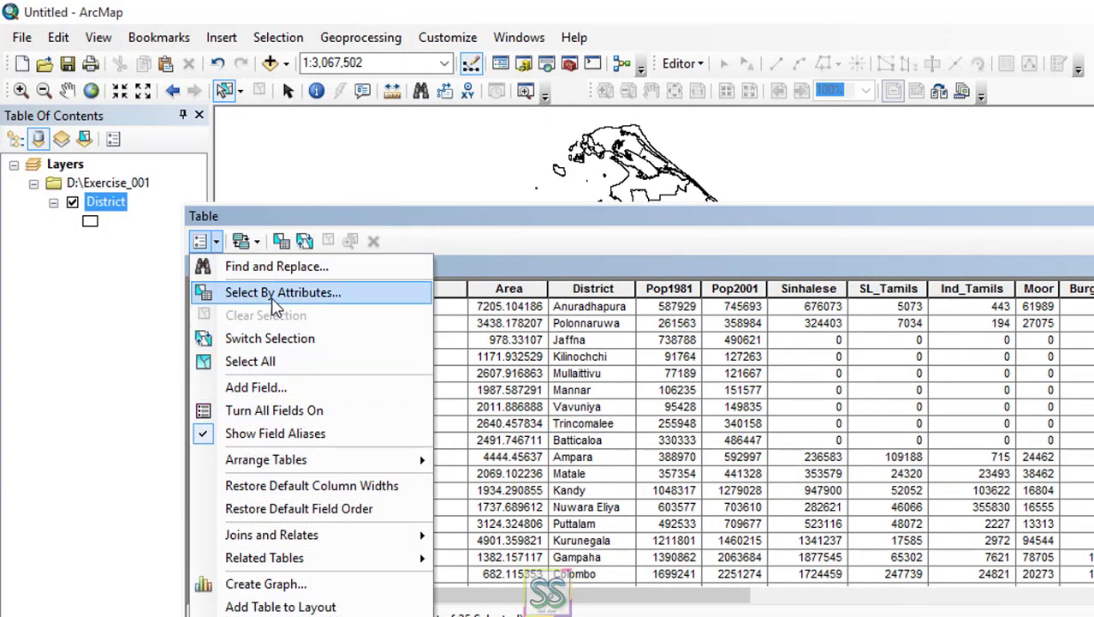
left_click(310, 301)
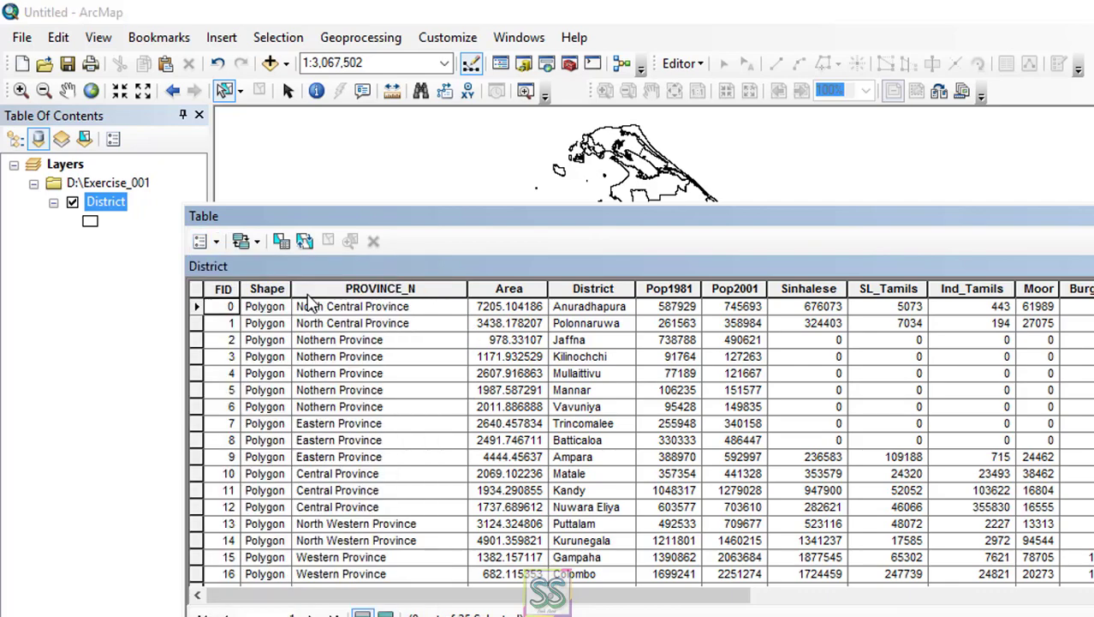
left_click_drag(396, 70, 570, 84)
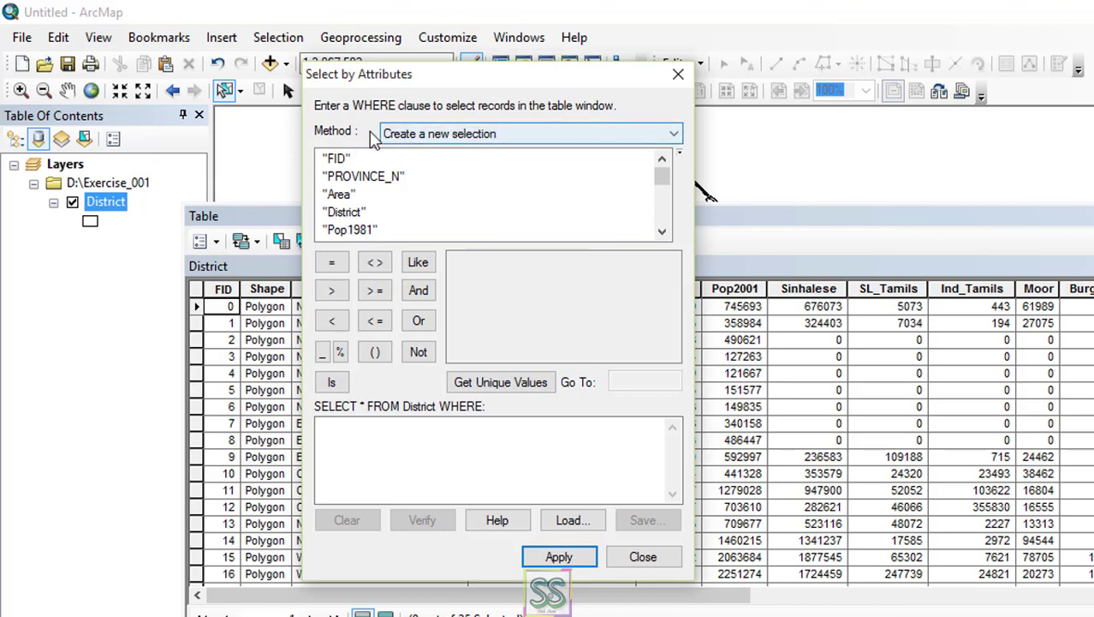
Set the method to Create a new selection and build the WHERE clause "District" = 'Colombo' from the field's unique values.
left_click(666, 135)
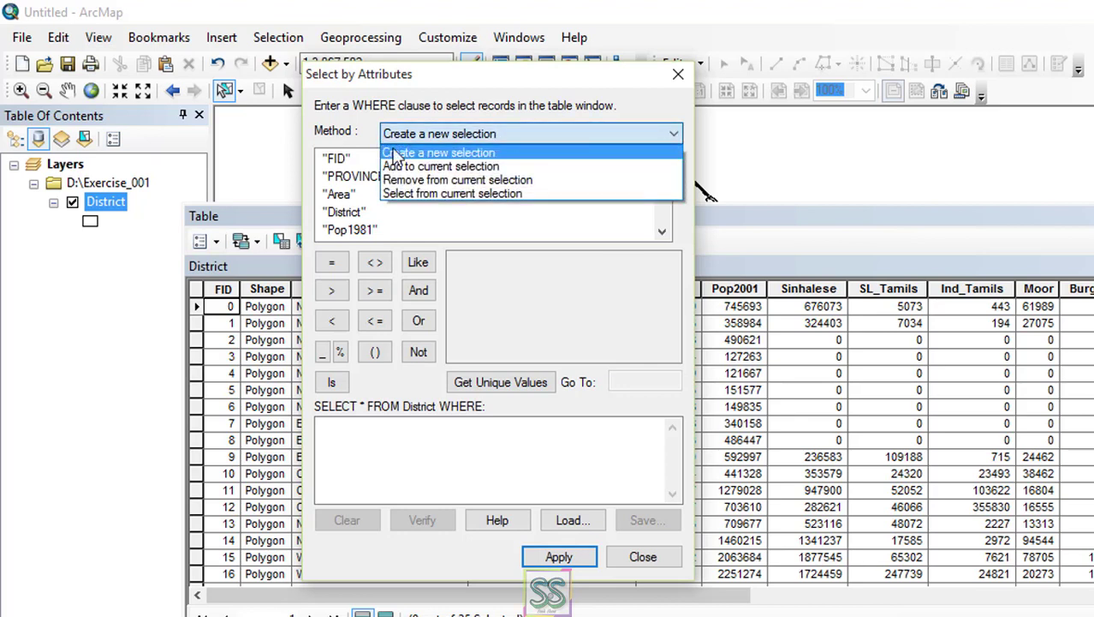
left_click(441, 152)
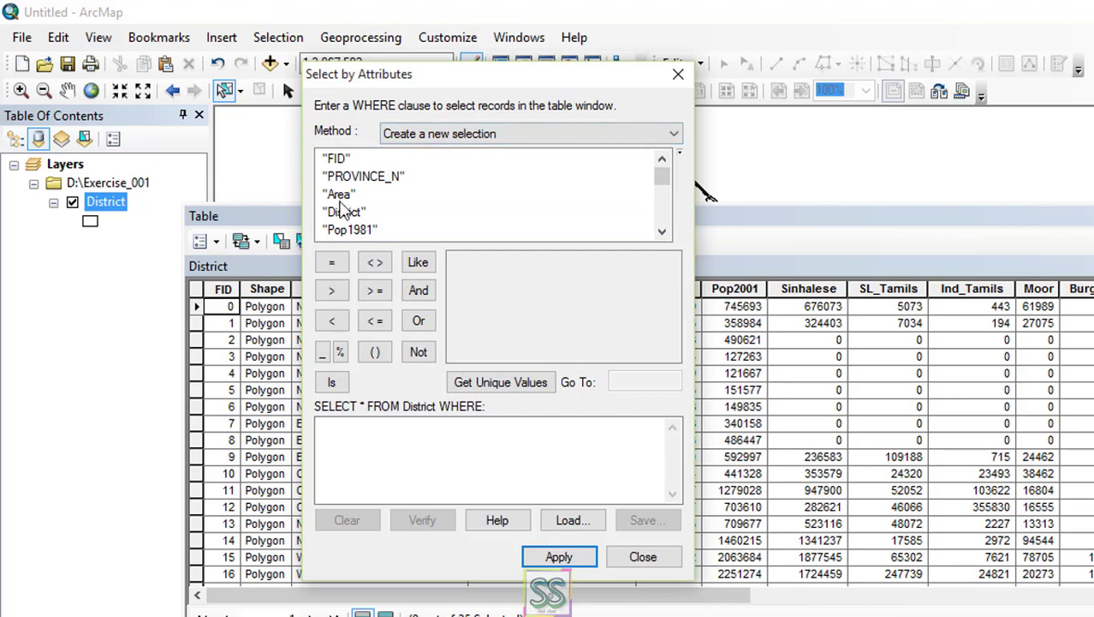
double_click(345, 212)
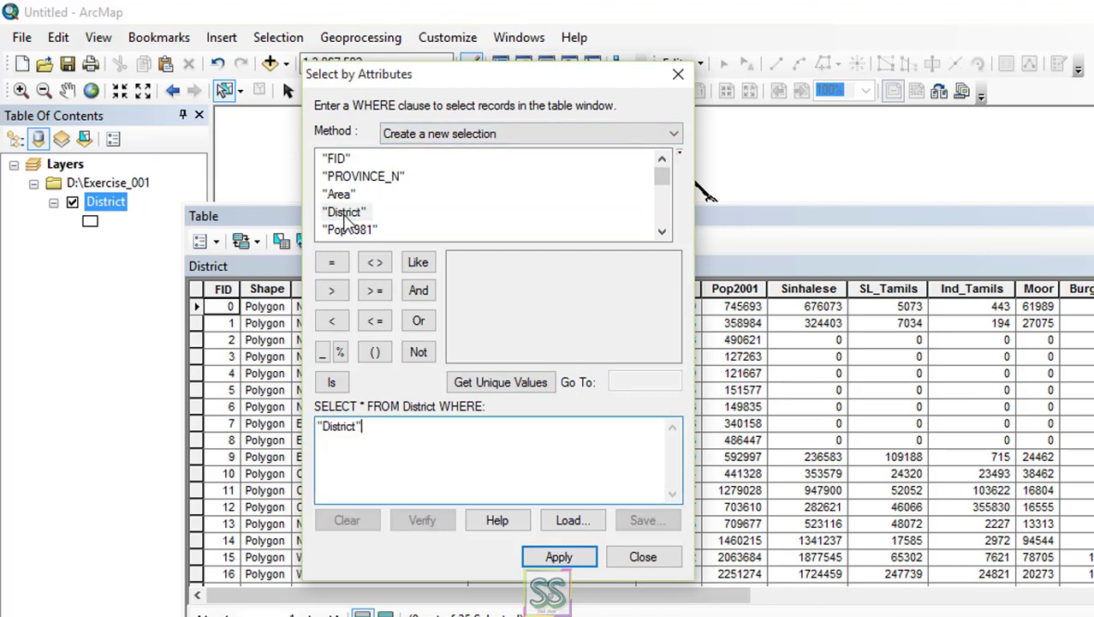
left_click(333, 263)
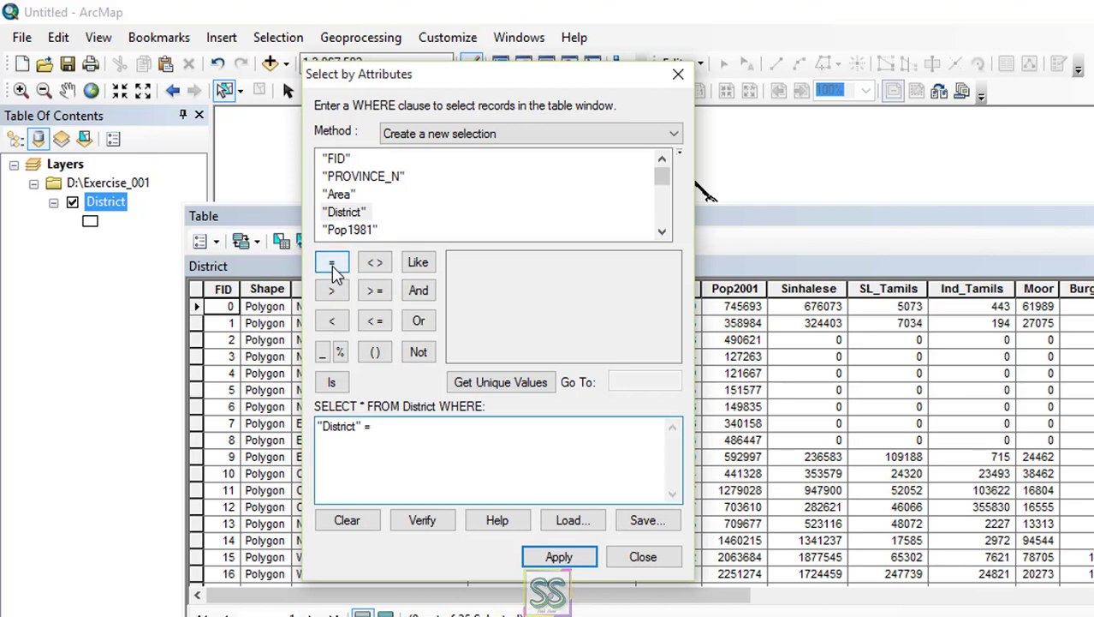
left_click(490, 383)
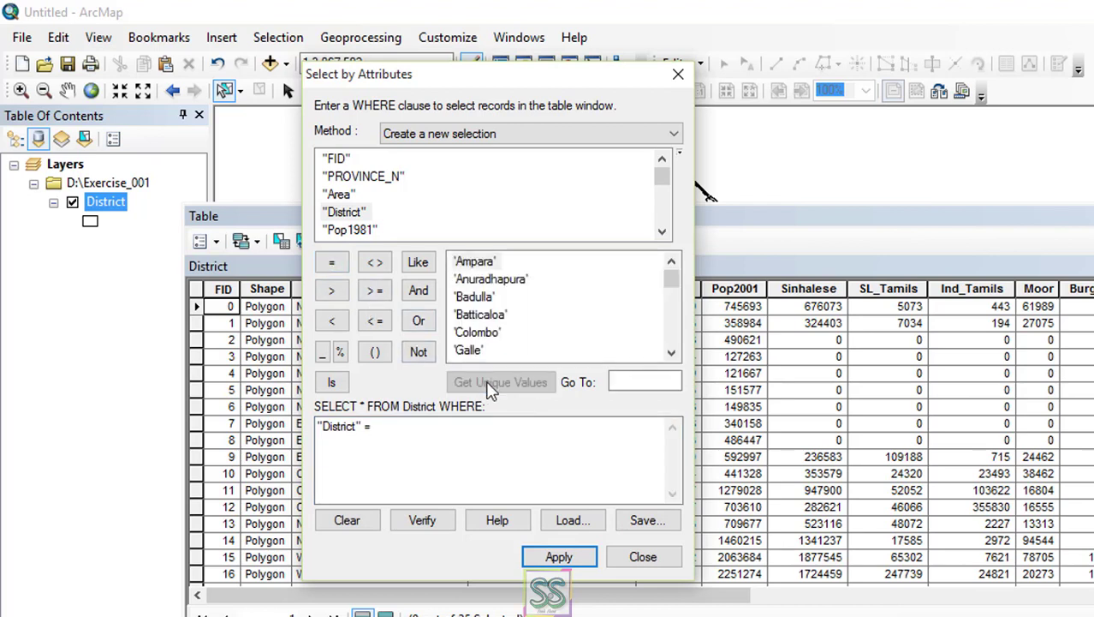
scroll(496, 313, "down", 6)
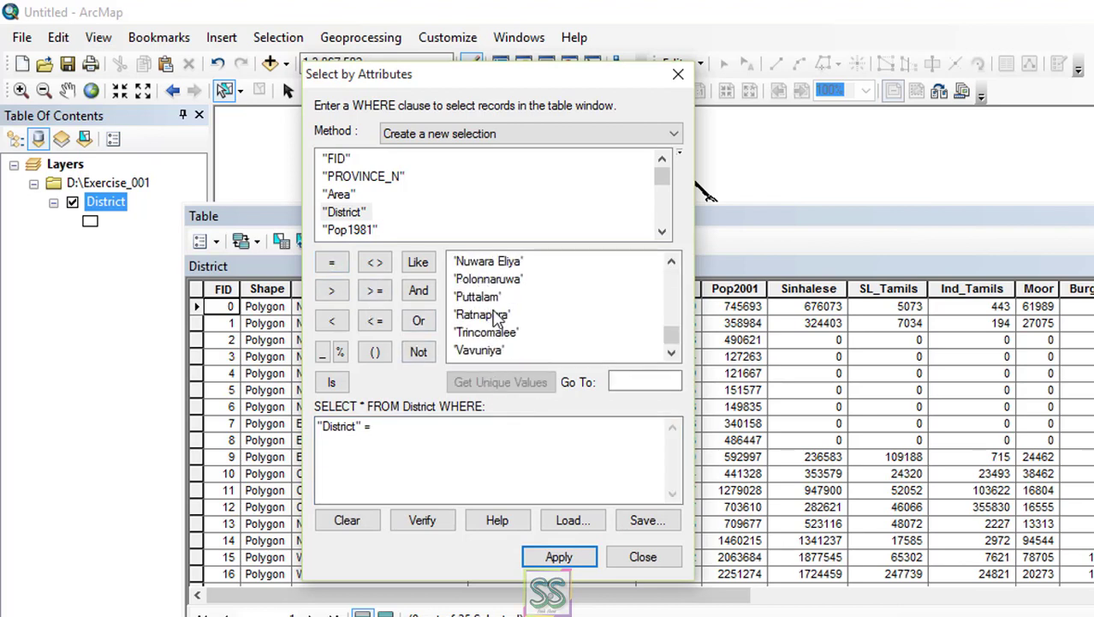
scroll(497, 318, "up", 6)
double_click(484, 334)
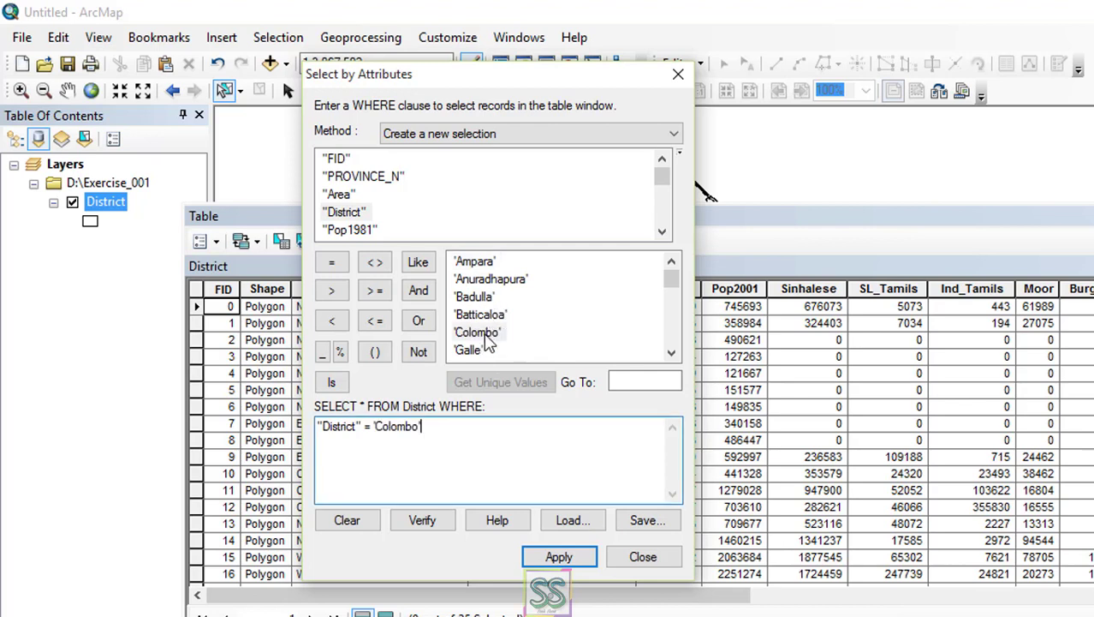
Verify the Colombo expression and apply it to select the matching record.
left_click_drag(439, 428, 250, 433)
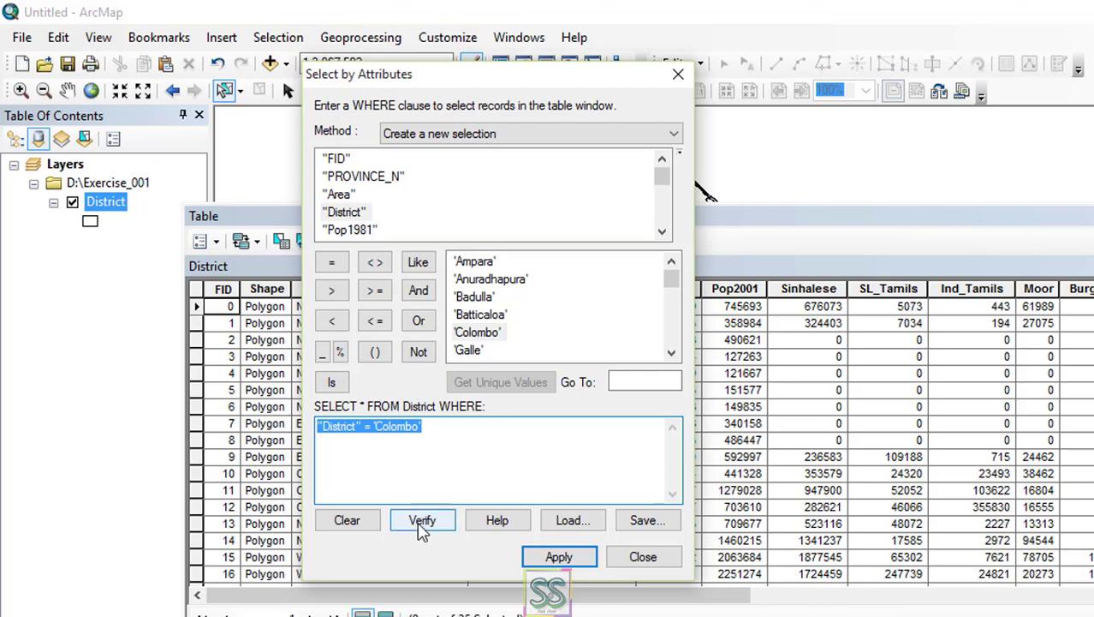
left_click(422, 524)
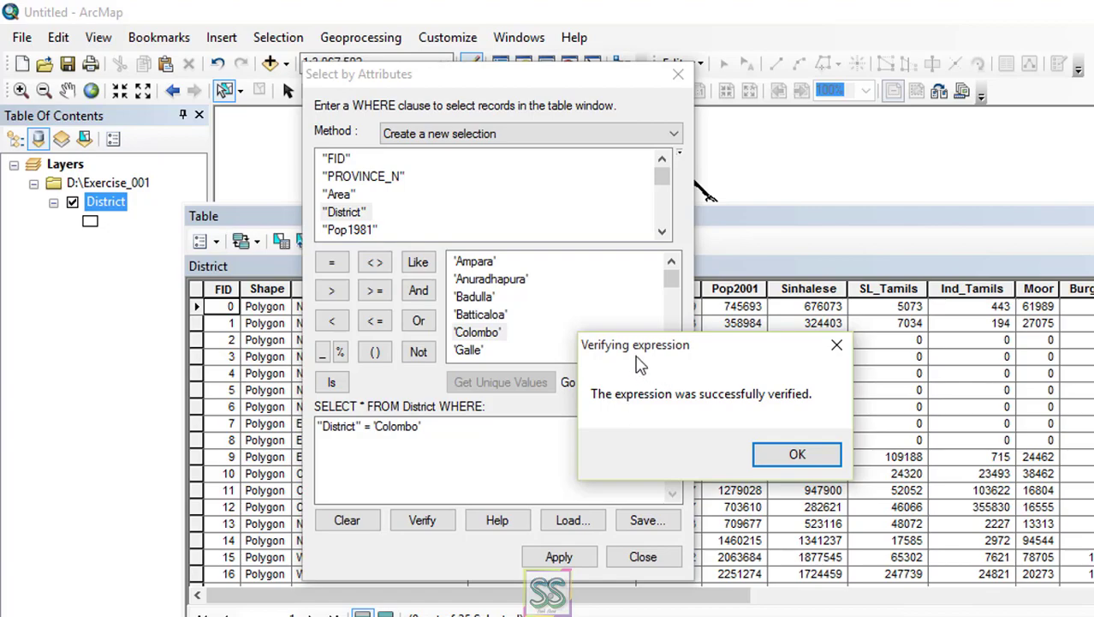
left_click(797, 454)
left_click(559, 557)
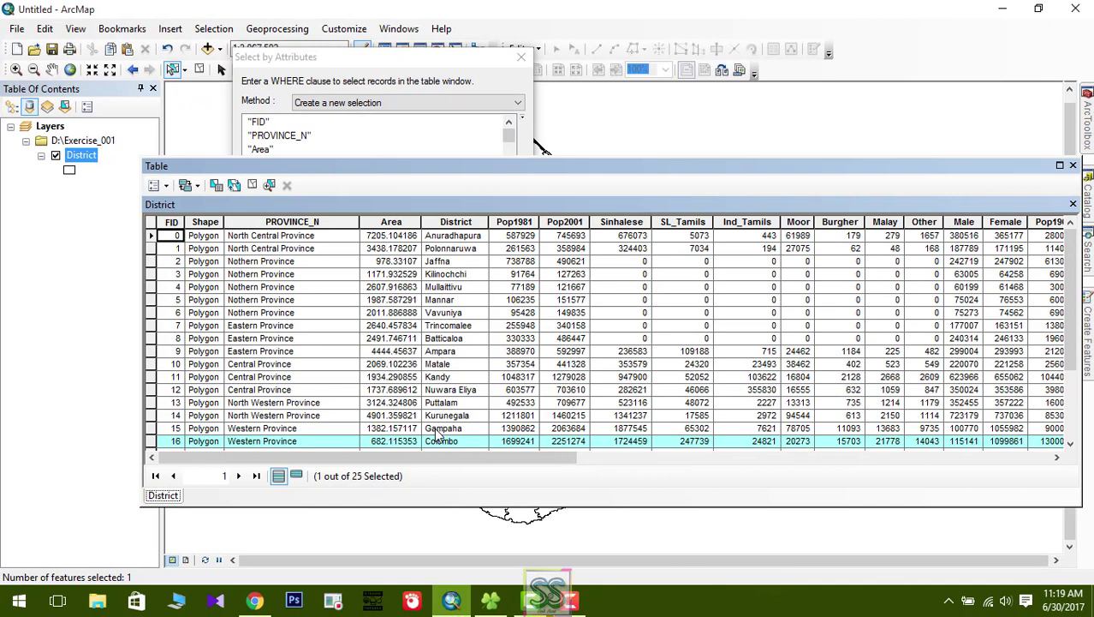
Close Select By Attributes and look through the District table's records, checking the selected Colombo row and the Northern Province district names.
scroll(381, 337, "down", 3)
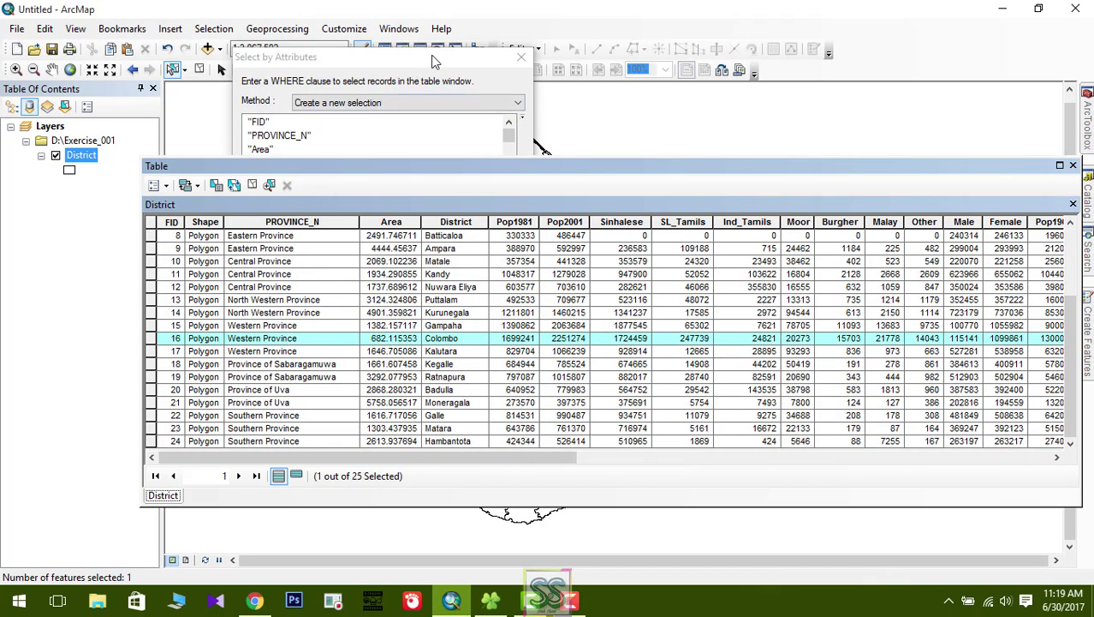
left_click(522, 58)
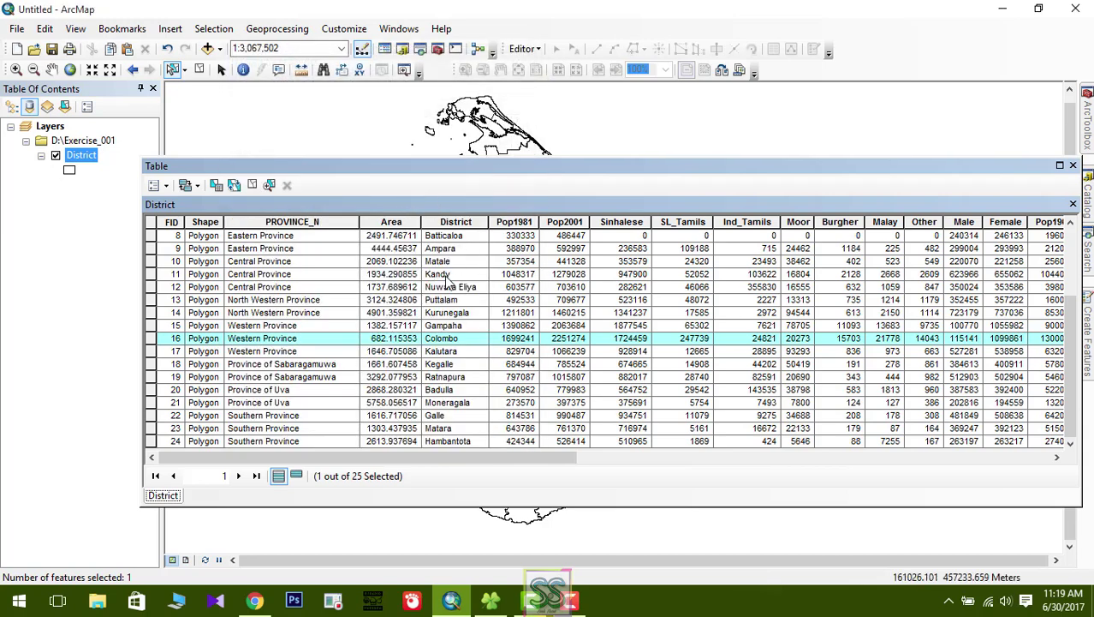
scroll(424, 313, "up", 3)
scroll(452, 270, "down", 3)
scroll(463, 291, "up", 3)
scroll(452, 248, "down", 3)
scroll(444, 274, "up", 3)
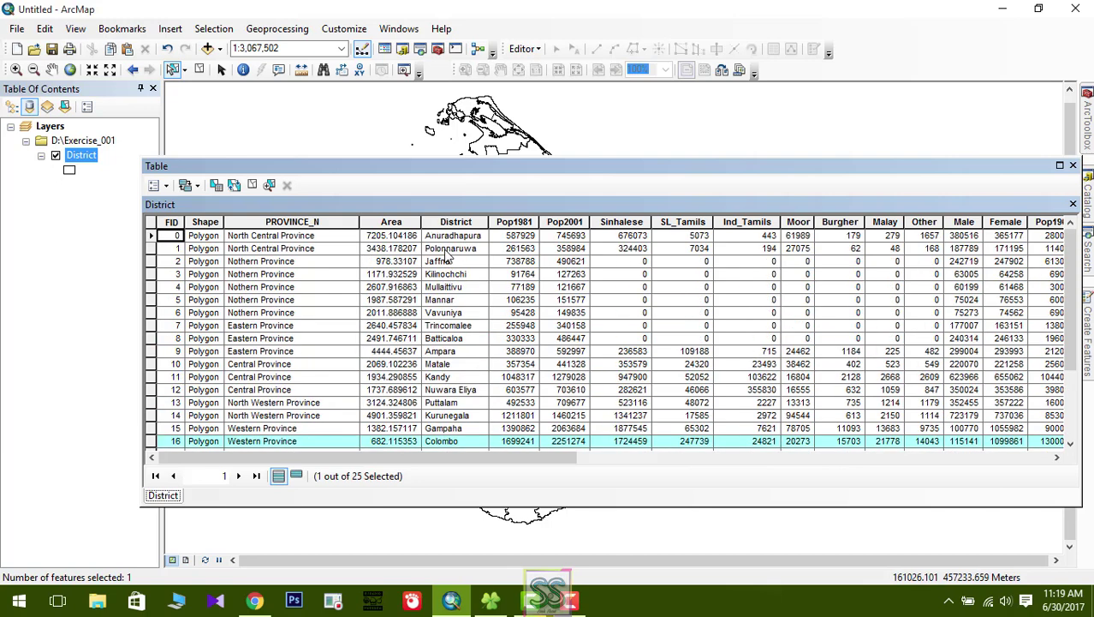
left_click(452, 261)
left_click(456, 275)
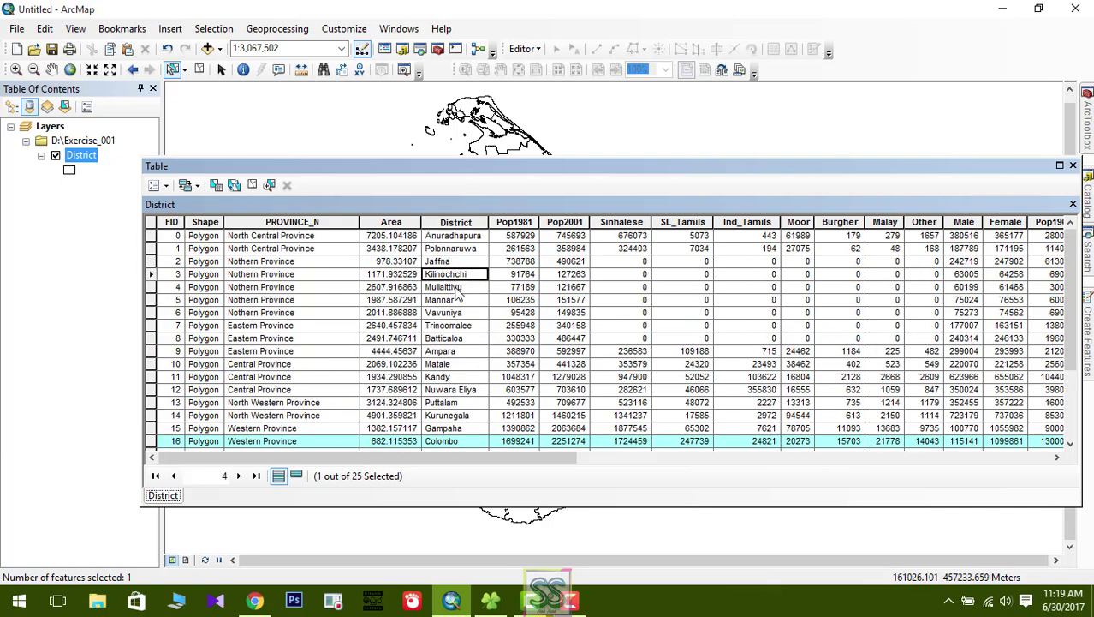
left_click(457, 287)
left_click(457, 300)
left_click(459, 313)
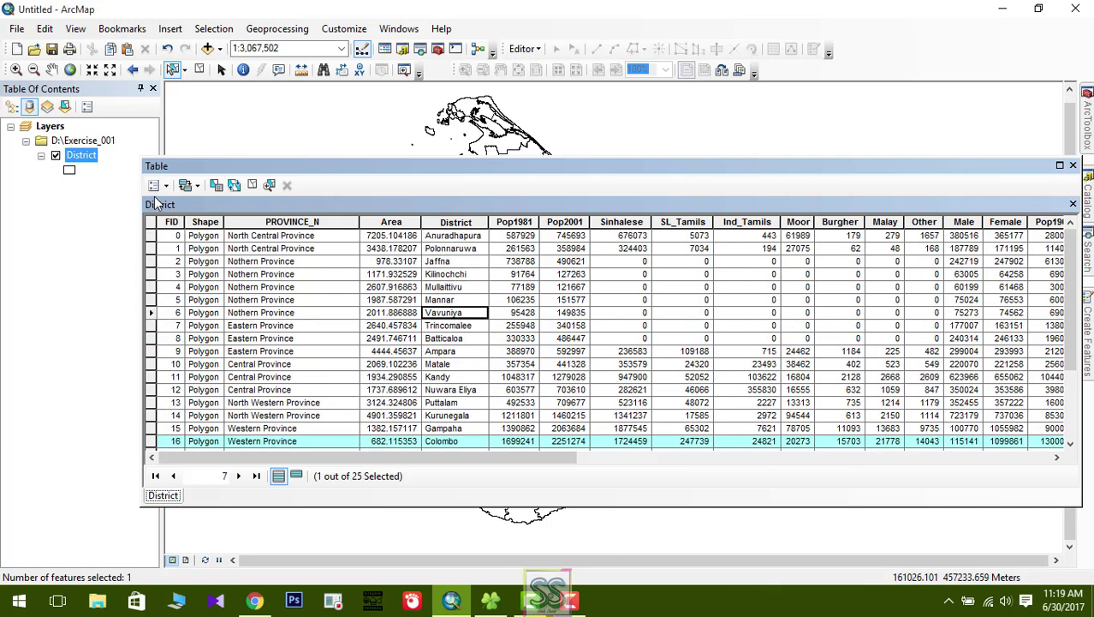
Reopen Select By Attributes for the District table, shift the dialog aside and clear the existing Colombo expression.
left_click(218, 187)
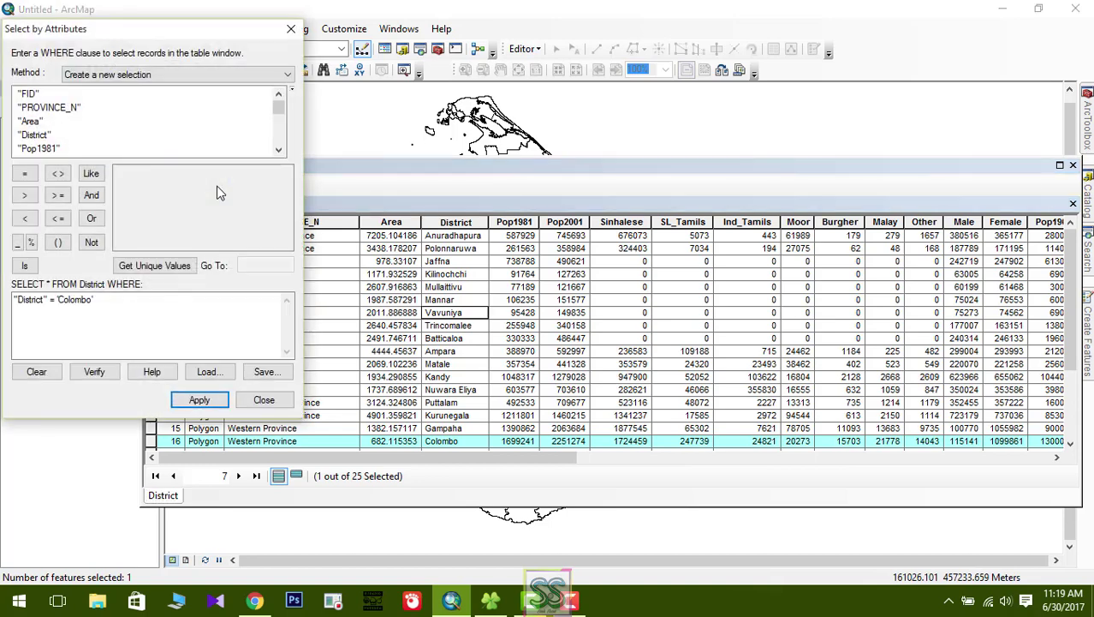
left_click_drag(99, 300, 5, 317)
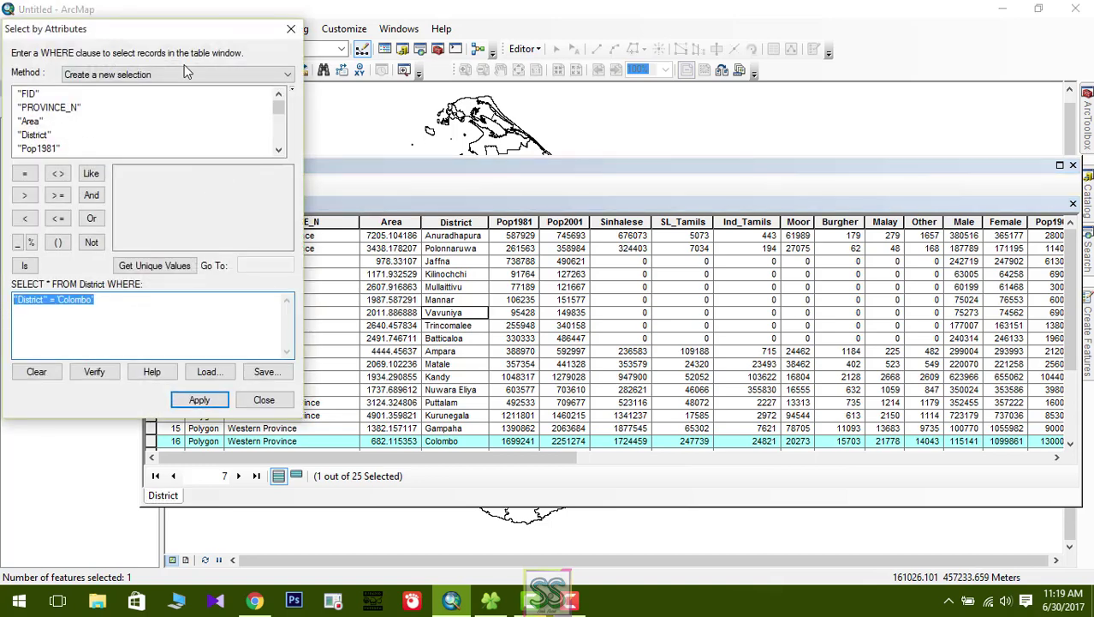
left_click_drag(221, 38, 368, 58)
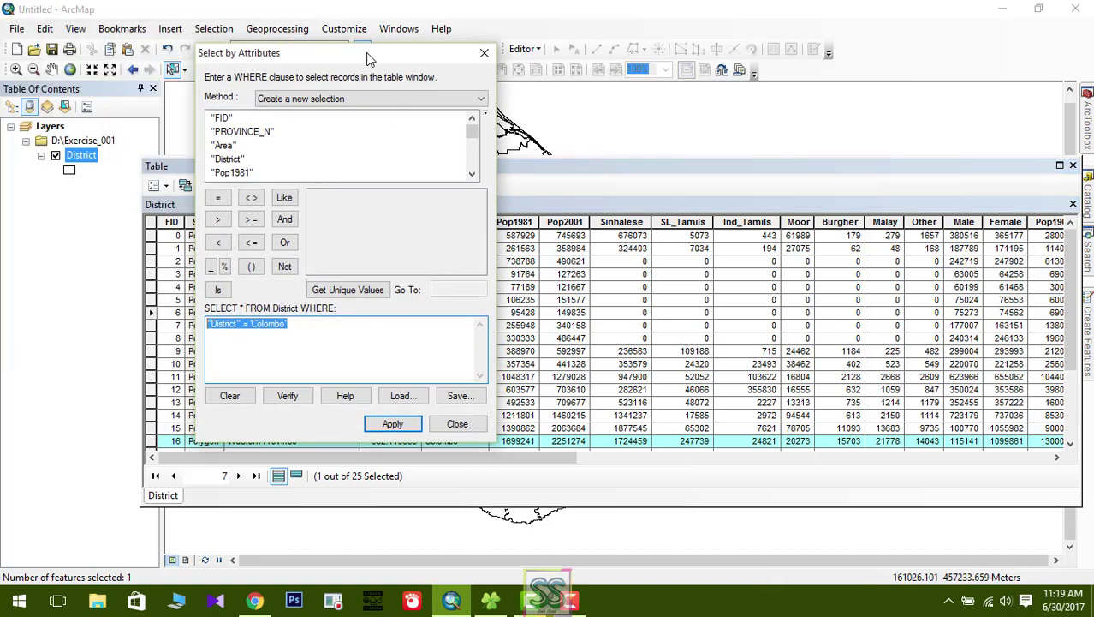
left_click(234, 395)
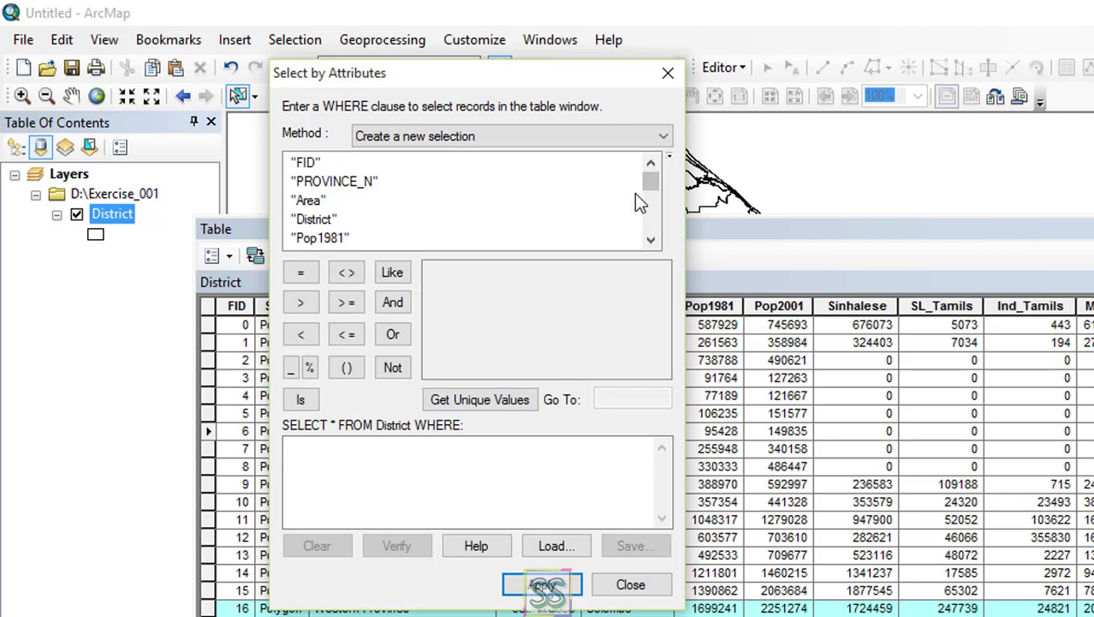
Build the WHERE clause "PROVINCE_N" = 'Southern Province' using the field's unique values.
double_click(358, 190)
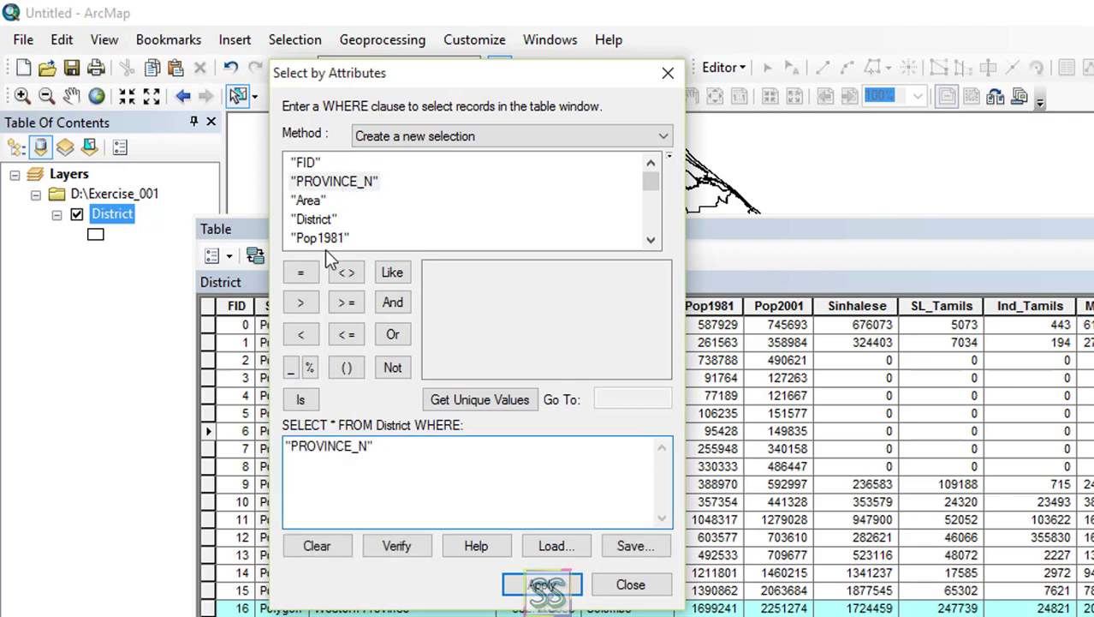
left_click(304, 276)
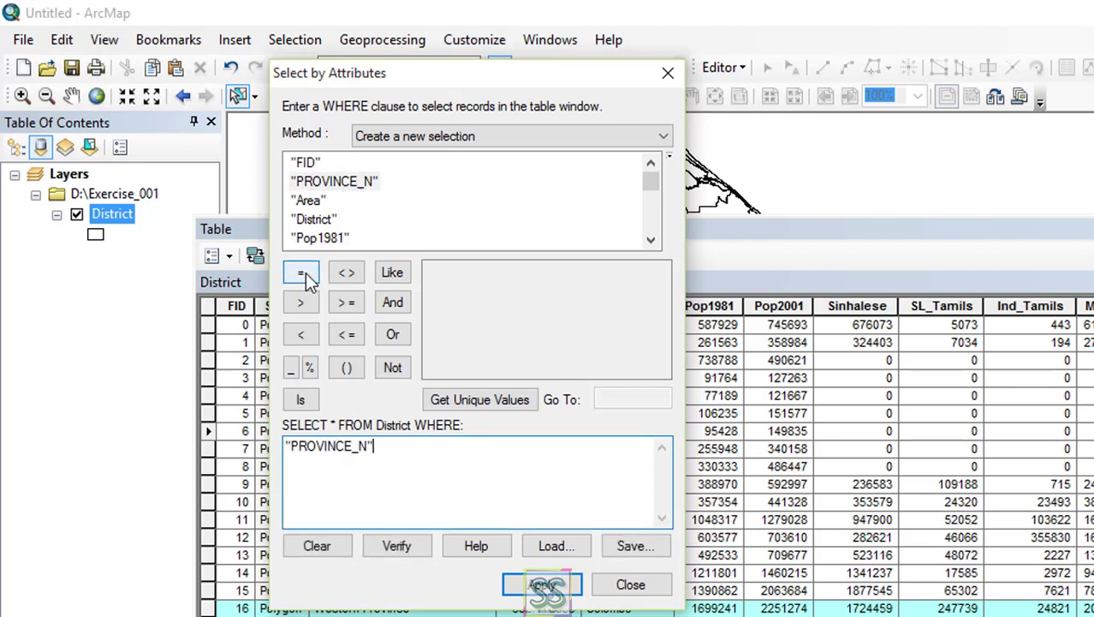
left_click(465, 402)
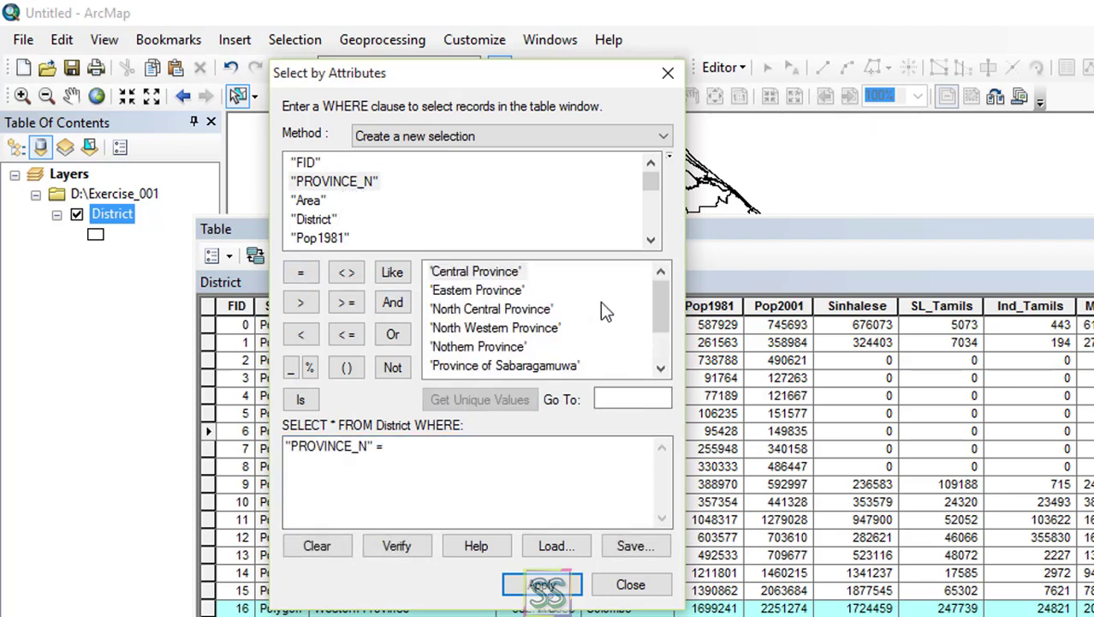
left_click_drag(662, 310, 660, 340)
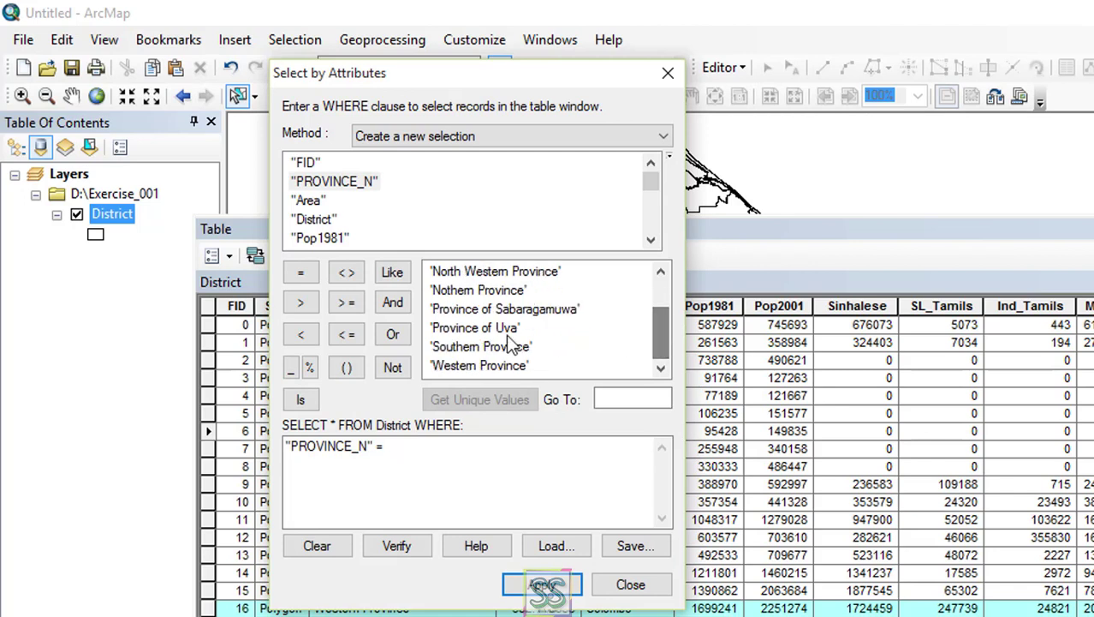
double_click(485, 353)
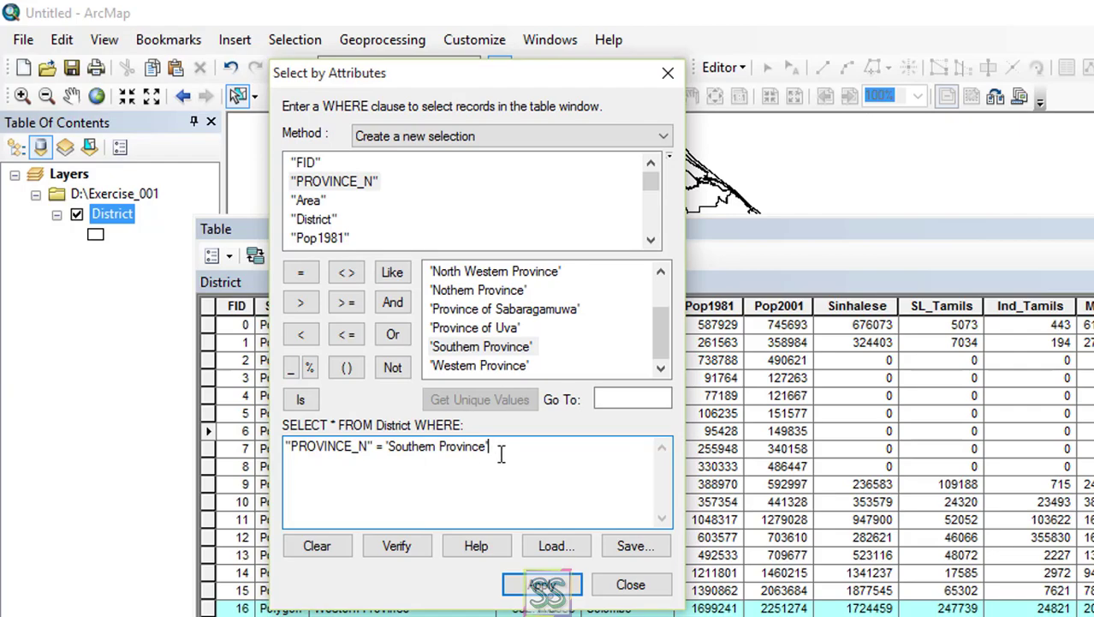
Apply the Southern Province query, then close the dialog and table to view the selected districts on the map.
left_click_drag(501, 453, 208, 472)
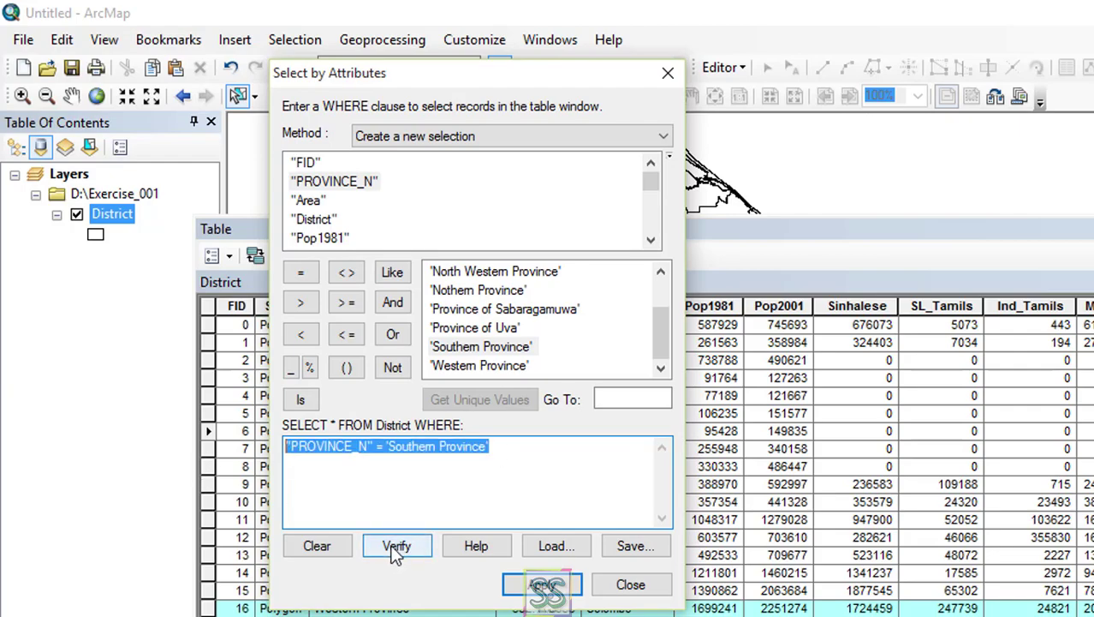
left_click(543, 584)
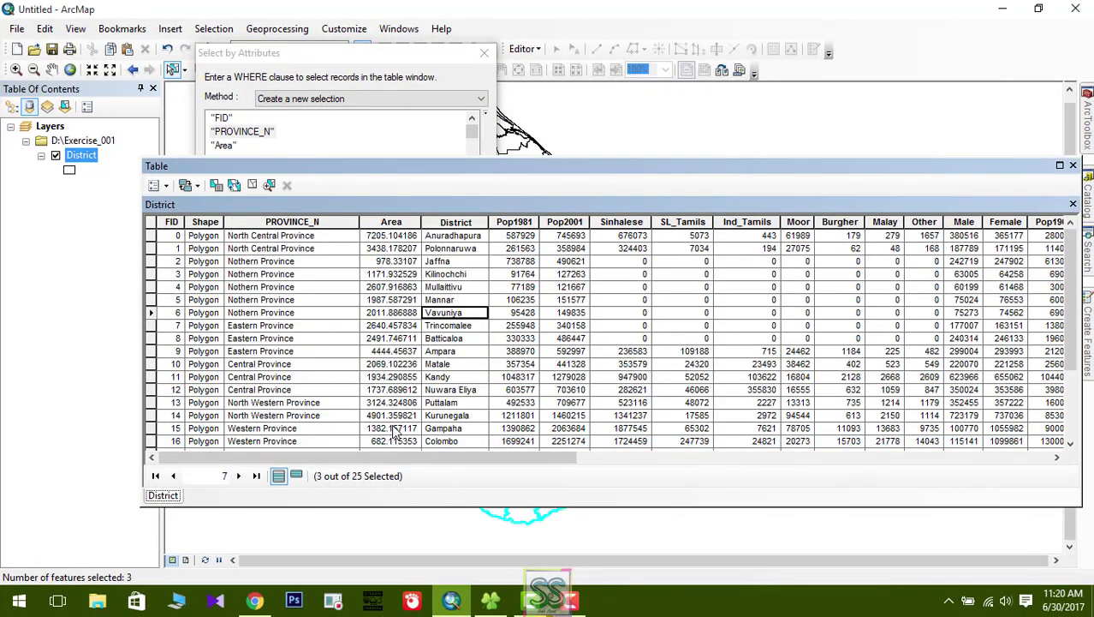
left_click(483, 54)
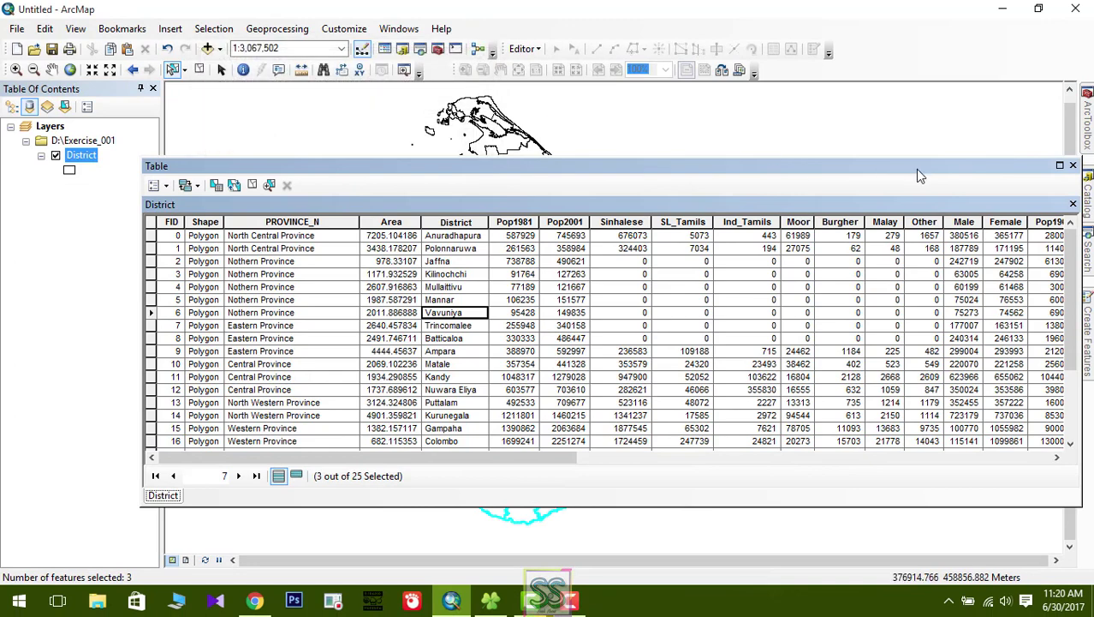
left_click(1073, 165)
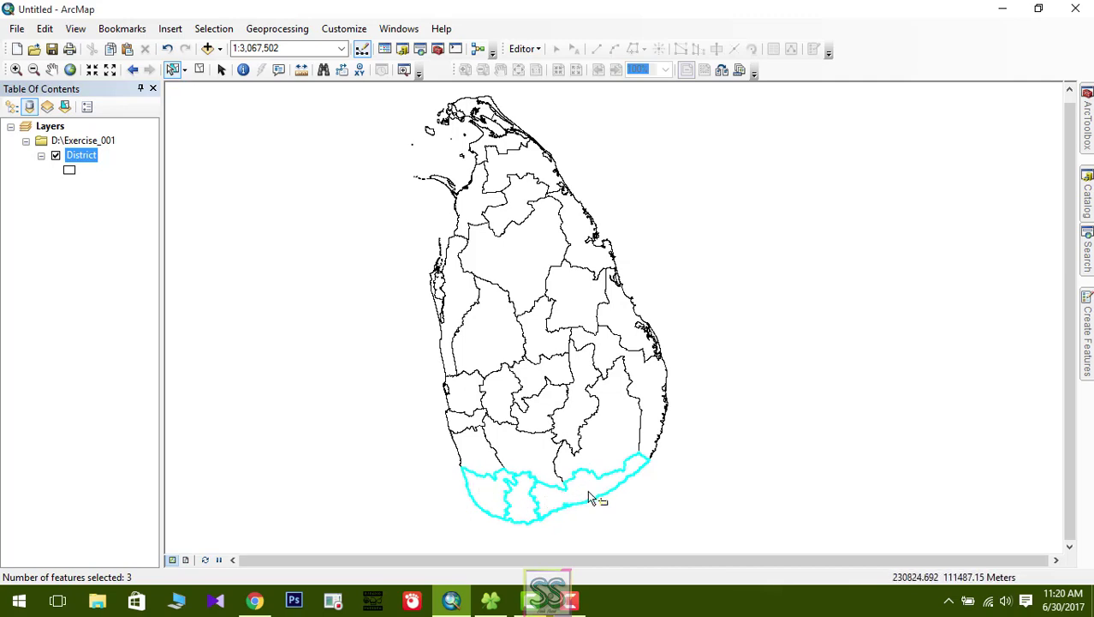
Reopen the District attribute table, switch the selection to all districts outside Southern Province and view the result on the uncovered map.
right_click(86, 157)
left_click(129, 200)
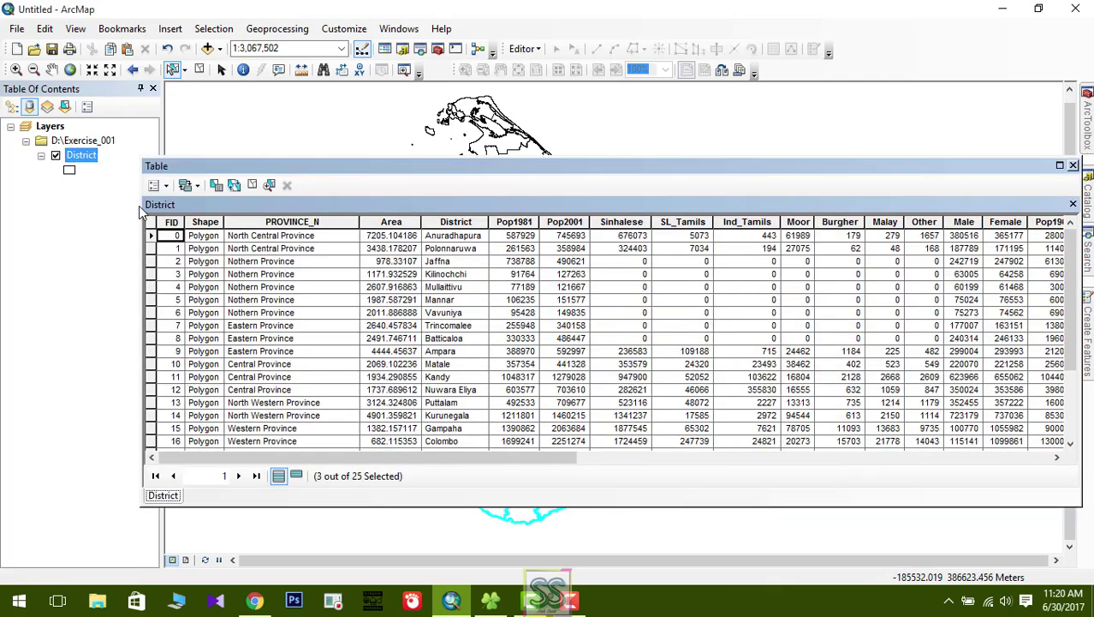
left_click(235, 186)
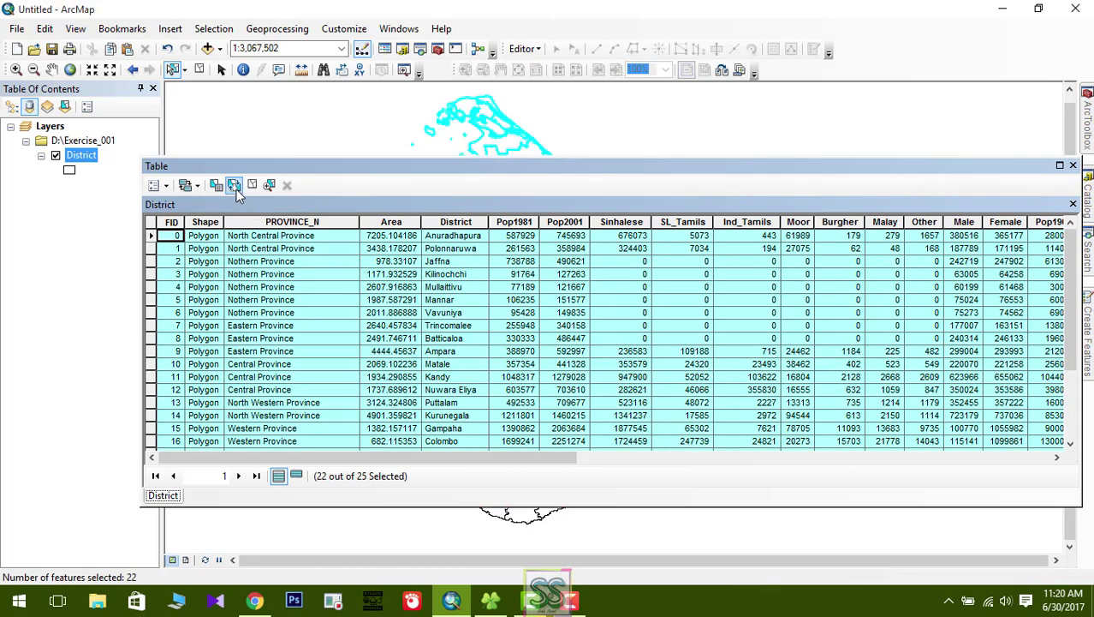
left_click(1073, 165)
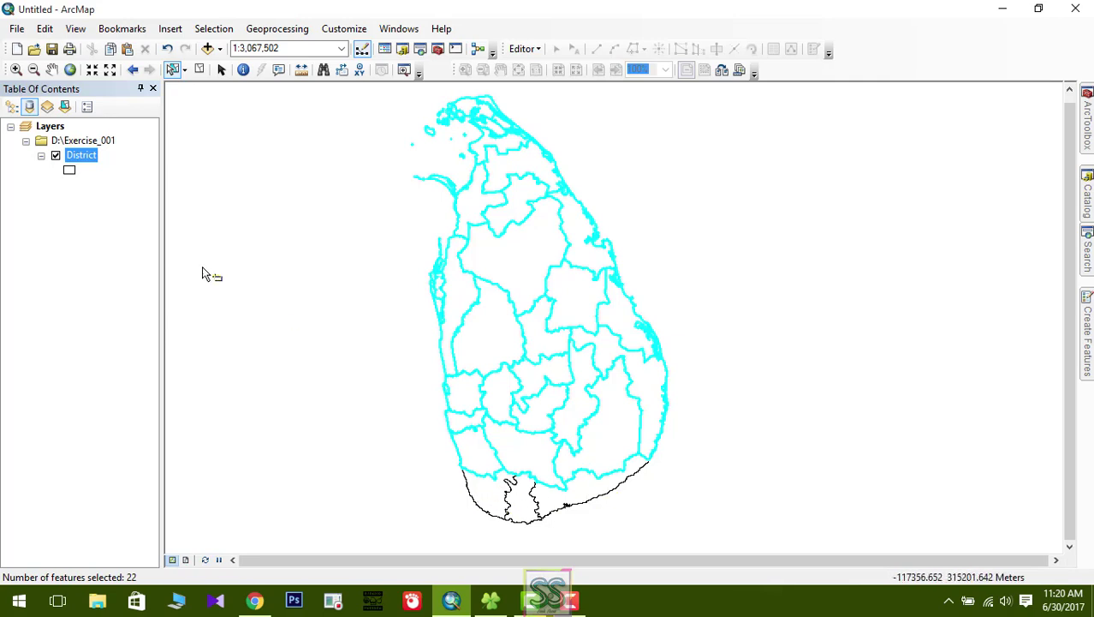
Reopen the District attribute table and clear the current selection.
right_click(87, 163)
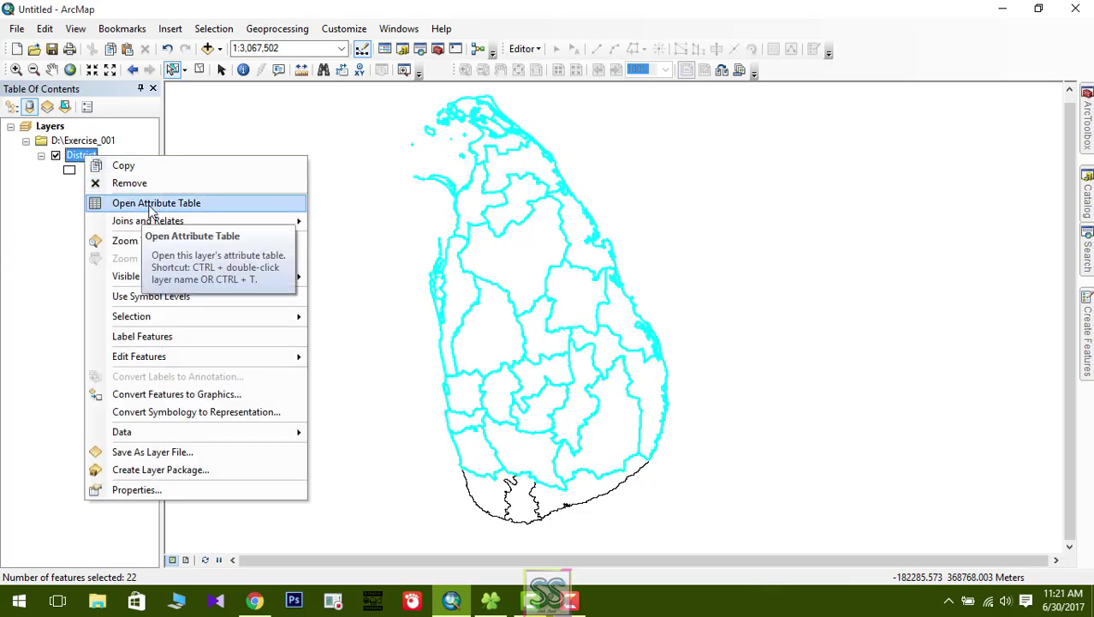
left_click(150, 203)
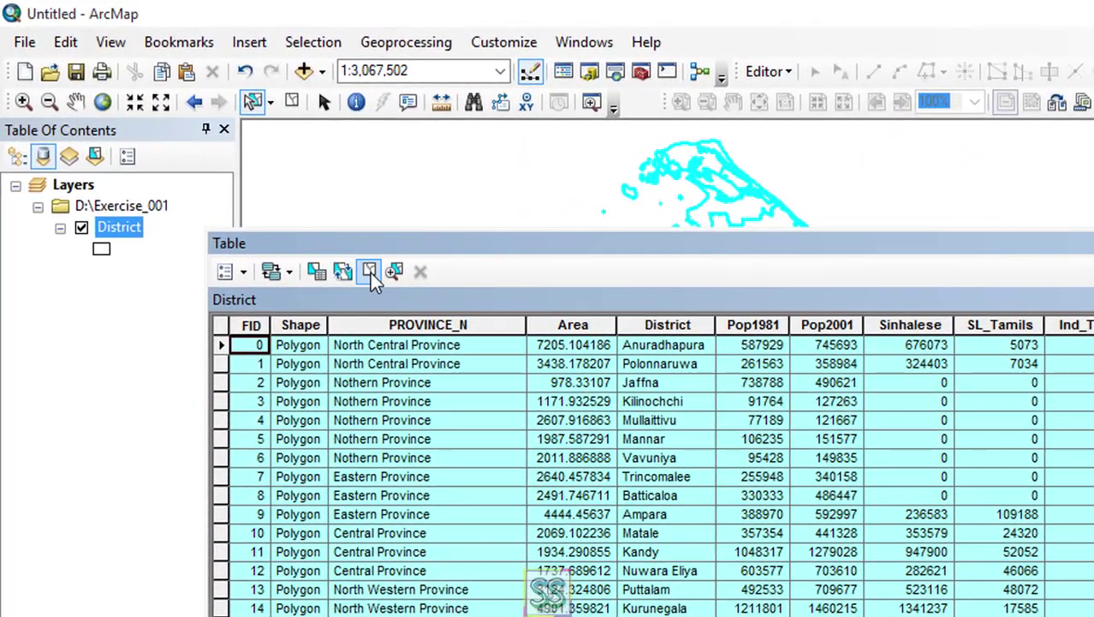
left_click(368, 272)
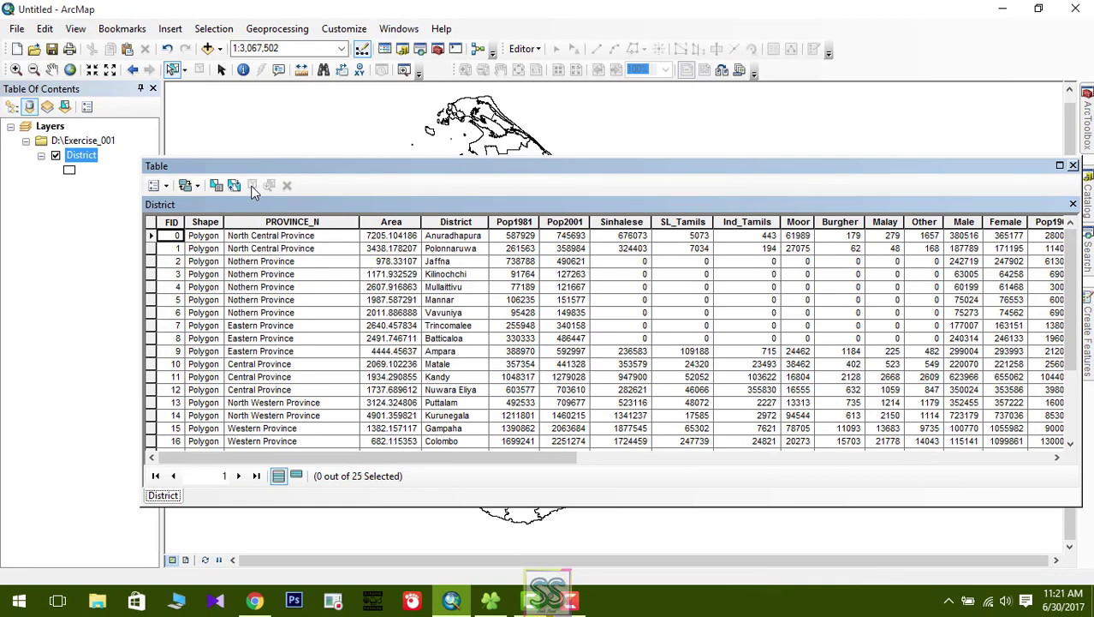
Look over the table's fields by highlighting columns such as Area, District, Pop2001, Sinhalese and Male.
left_click(305, 221)
left_click(383, 223)
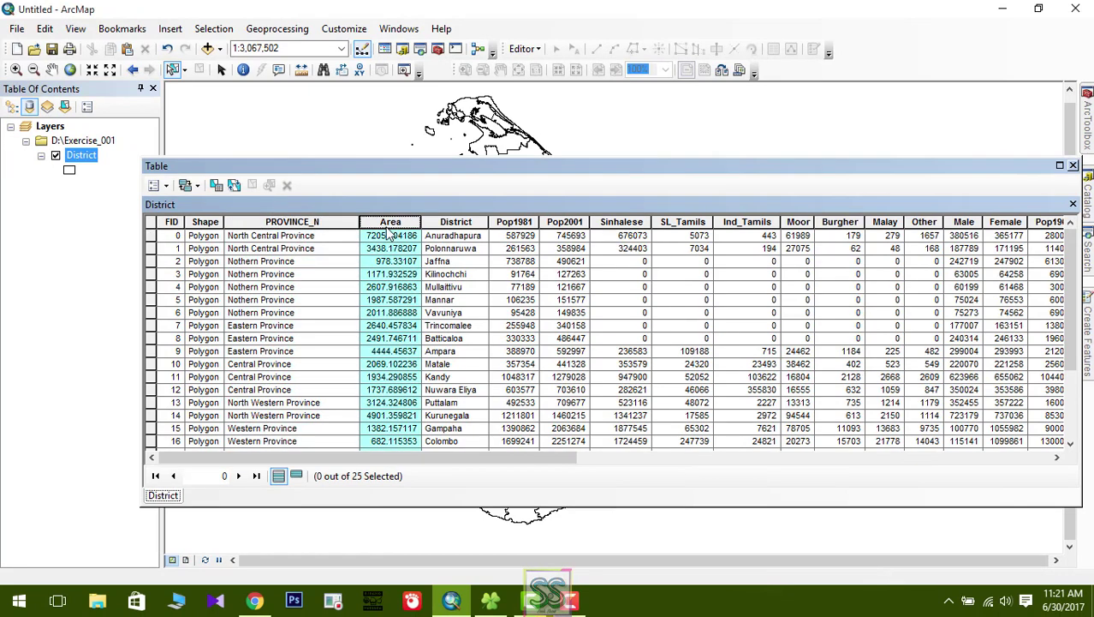
left_click(456, 222)
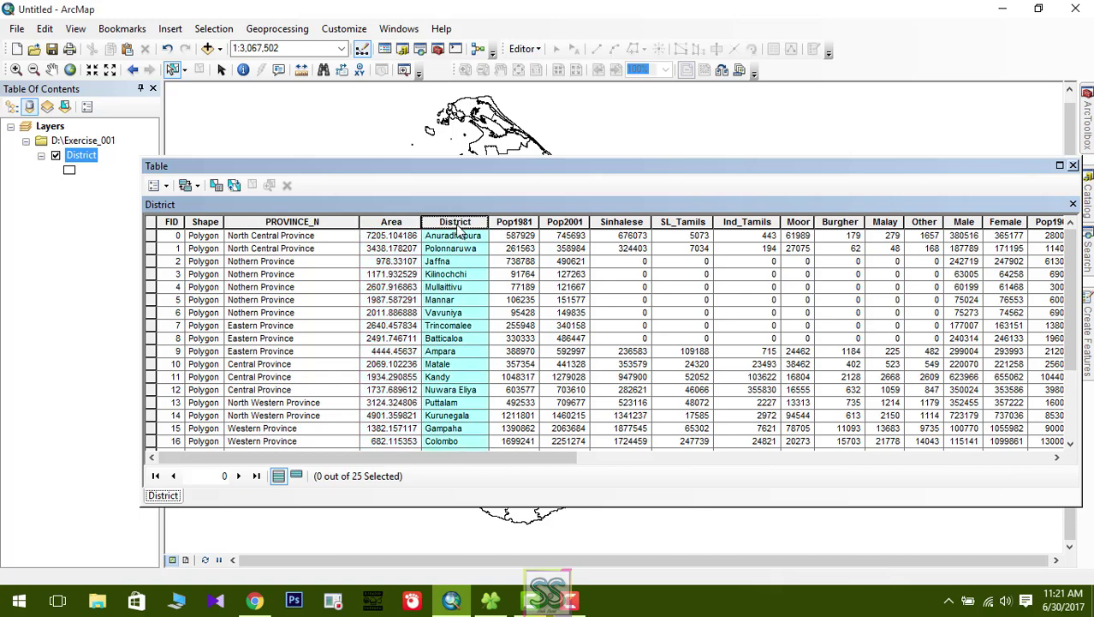
left_click(381, 222)
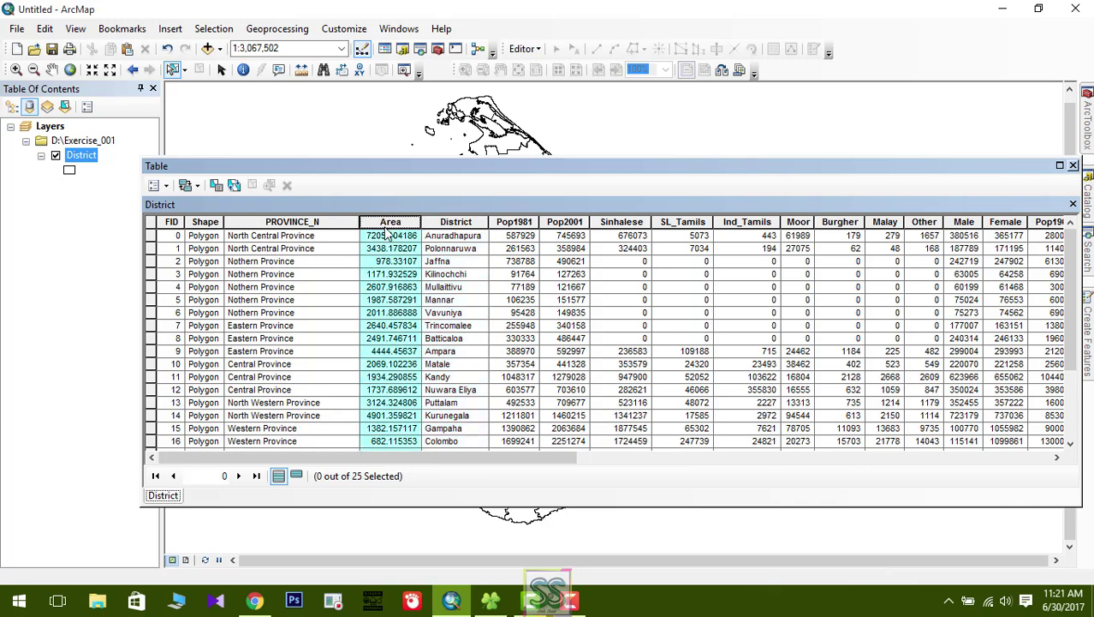
left_click(560, 222)
left_click(622, 223)
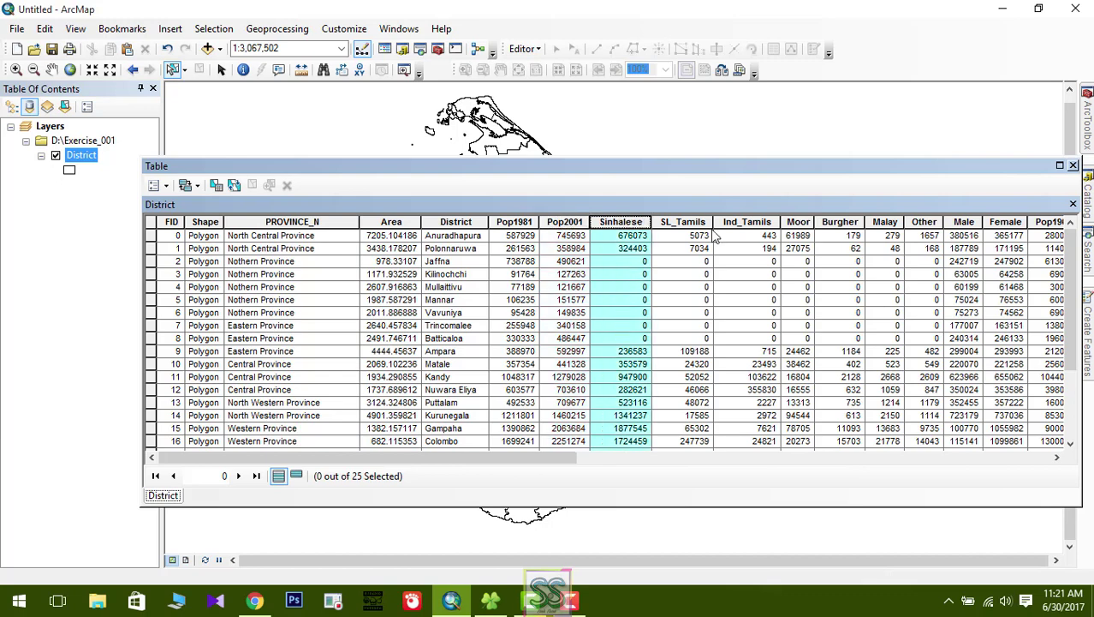
left_click(960, 221)
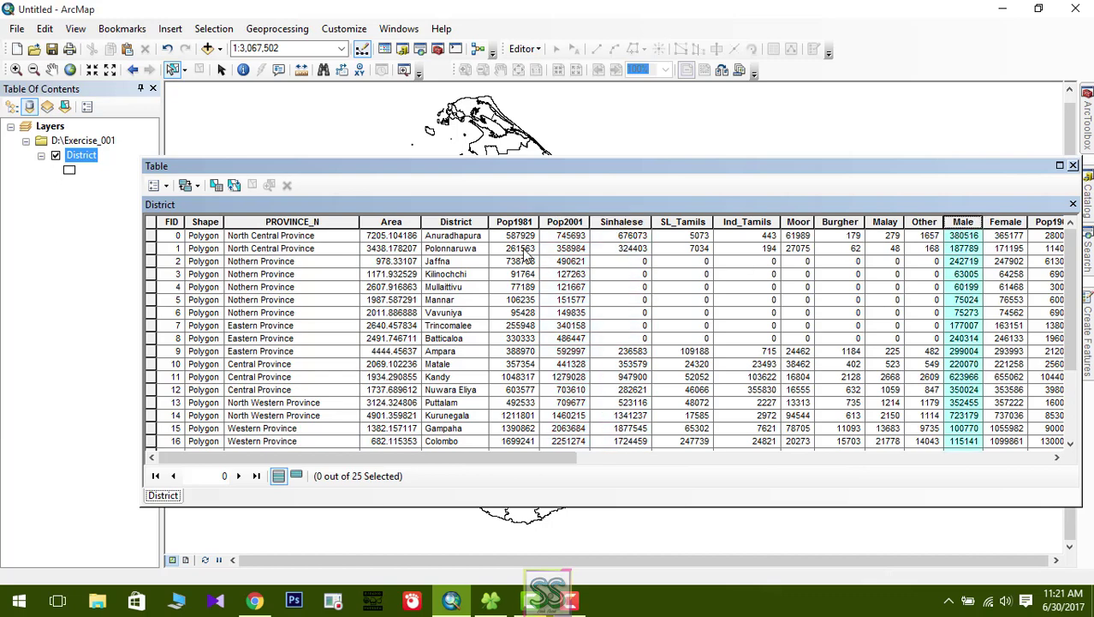
Generate the statistics report for the Area field of the District table.
left_click(396, 223)
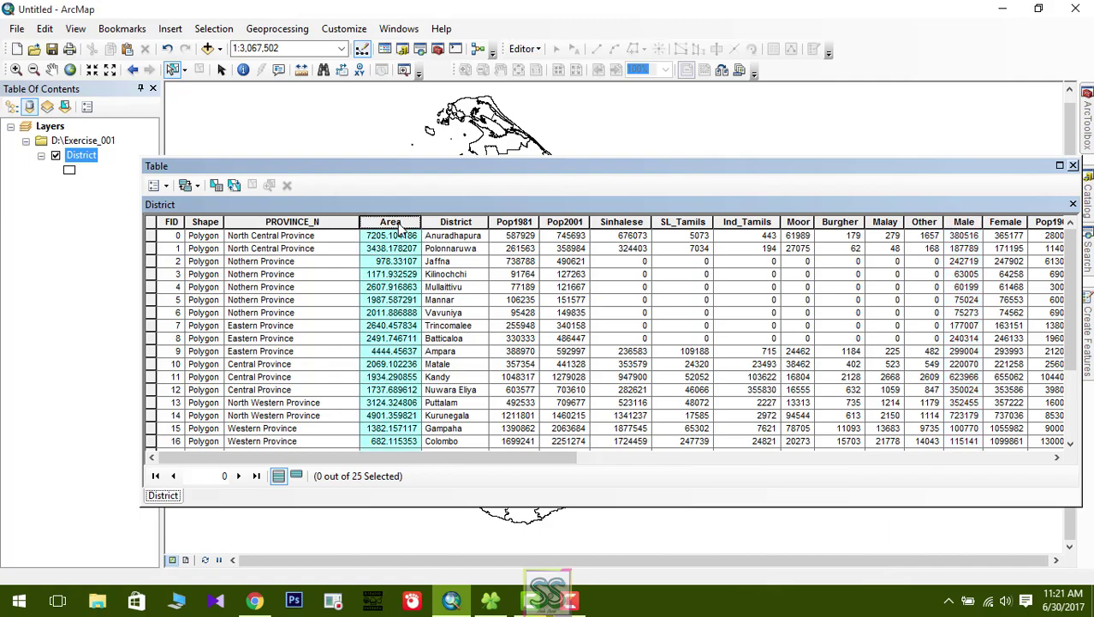
right_click(398, 227)
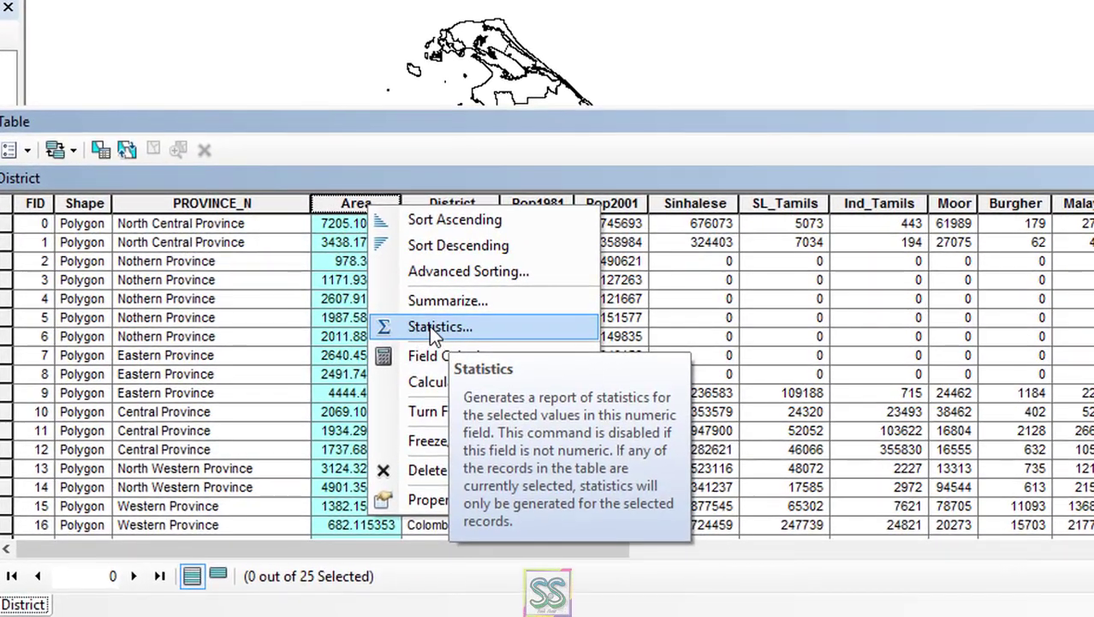
left_click(429, 325)
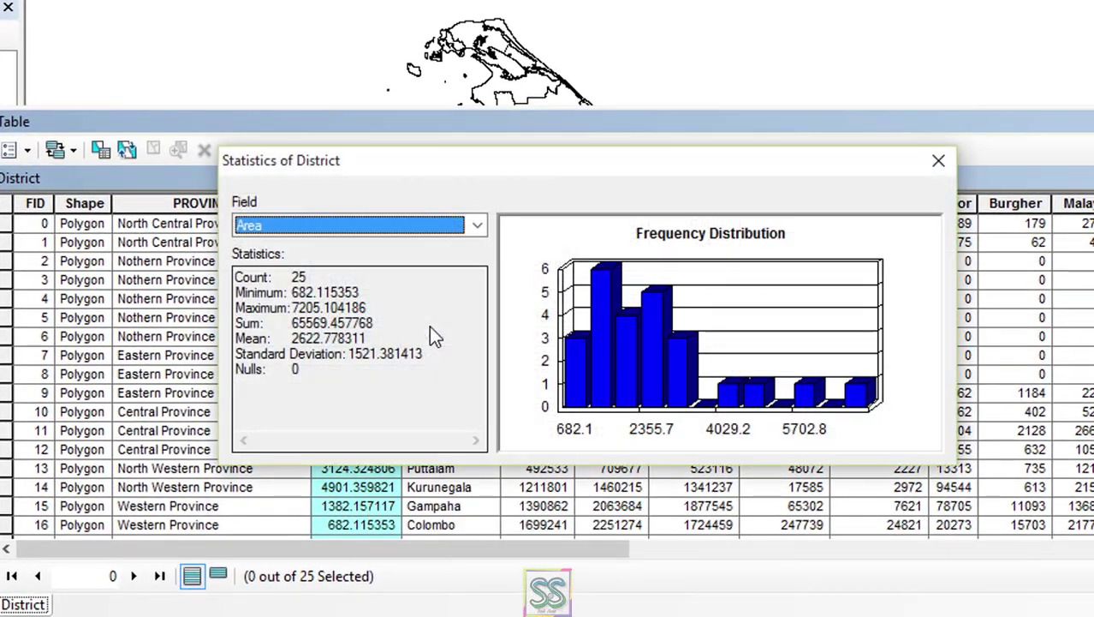
Examine the Area field's count, minimum, sum, mean and standard deviation, and move the report clear of the Area column.
left_click_drag(274, 278, 371, 293)
left_click_drag(293, 323, 402, 320)
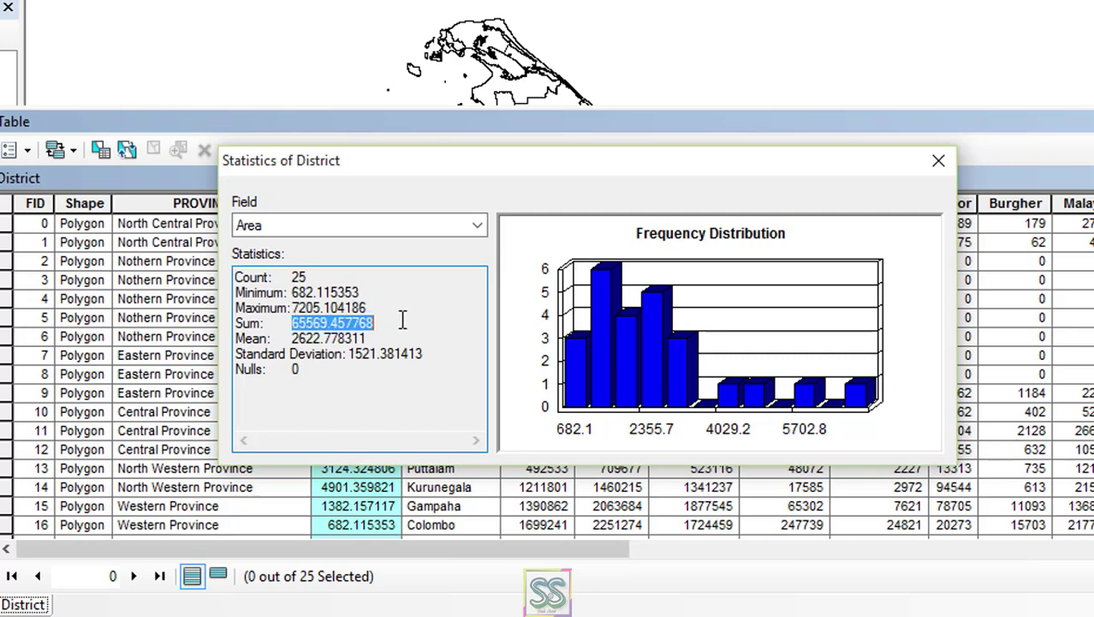
left_click_drag(288, 338, 436, 358)
left_click(387, 354)
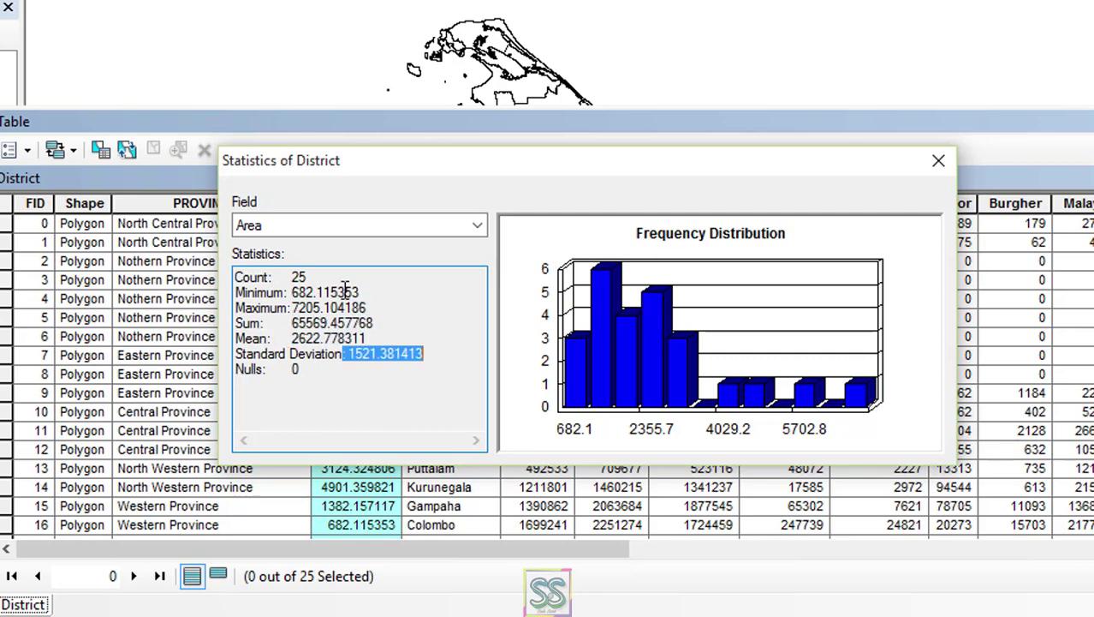
left_click_drag(453, 164, 774, 120)
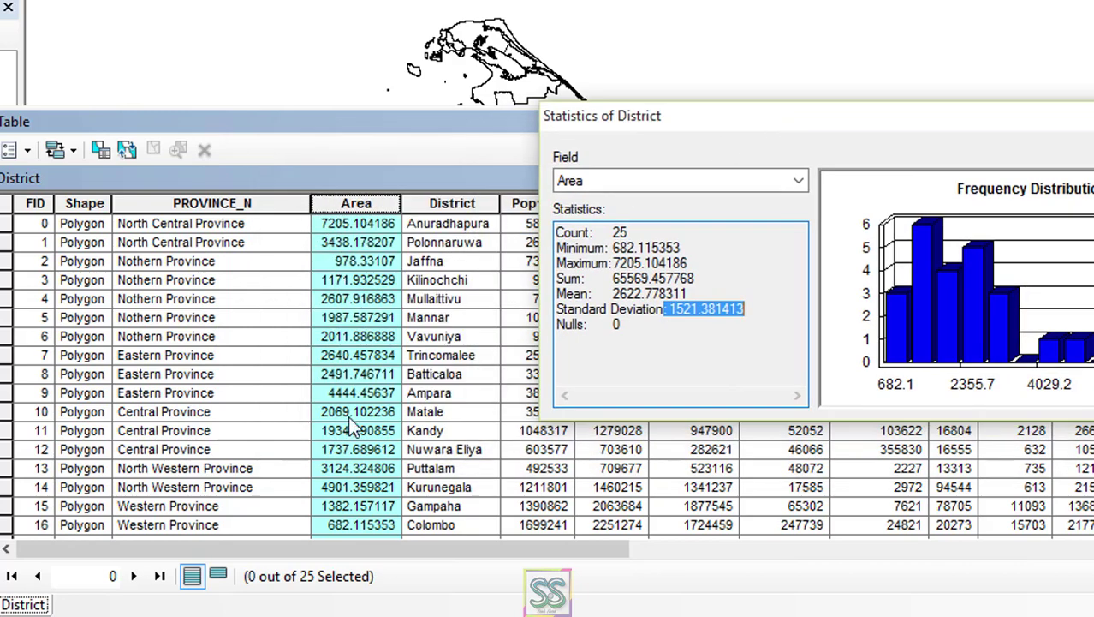
Examine the mean in the Area statistics report and close the report.
left_click_drag(613, 295, 745, 293)
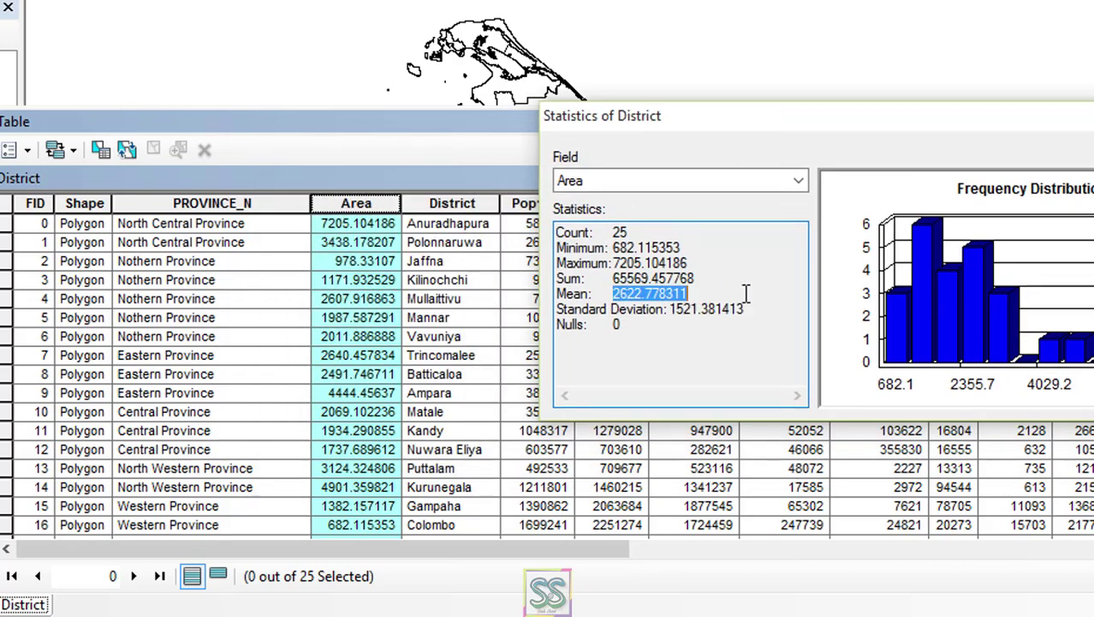
key("Escape")
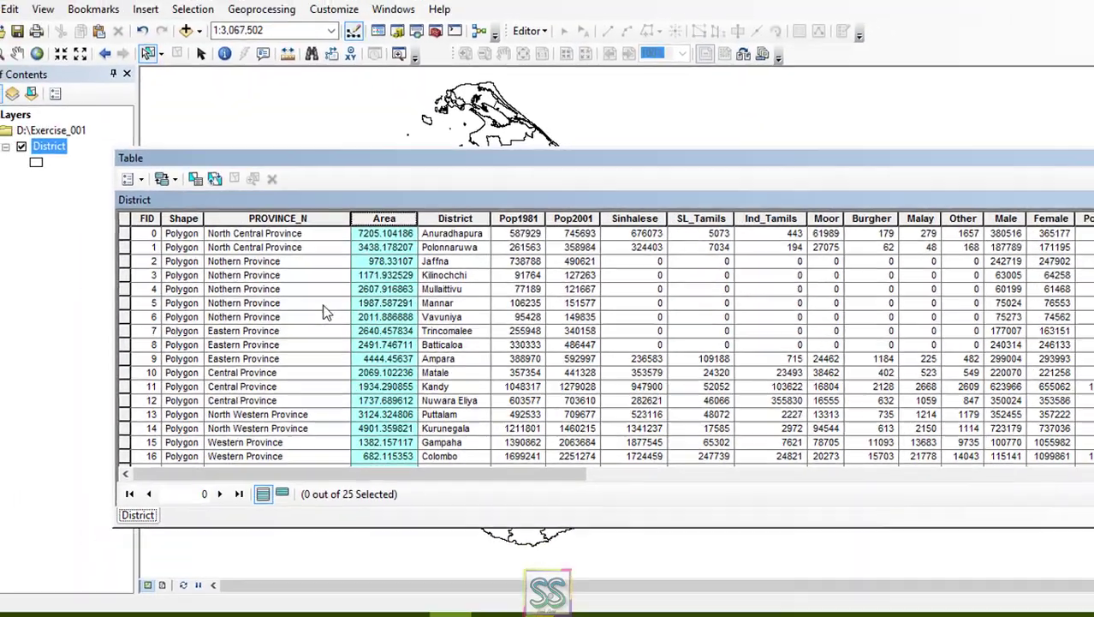
left_click(278, 319)
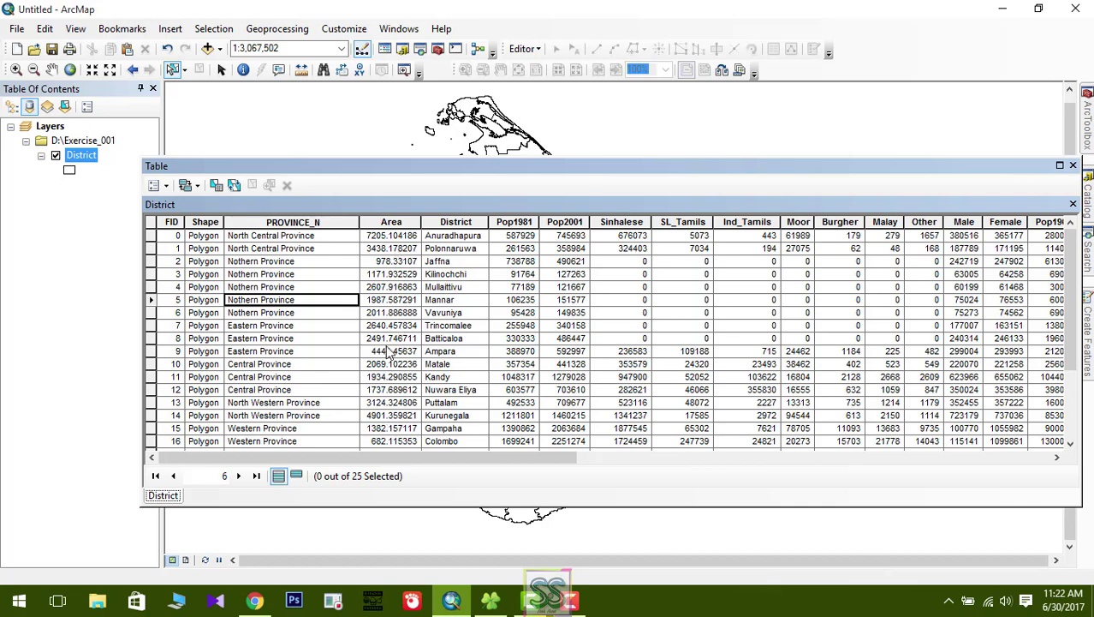
Generate the Area field's statistics report again, review it and close it.
left_click(390, 223)
right_click(390, 225)
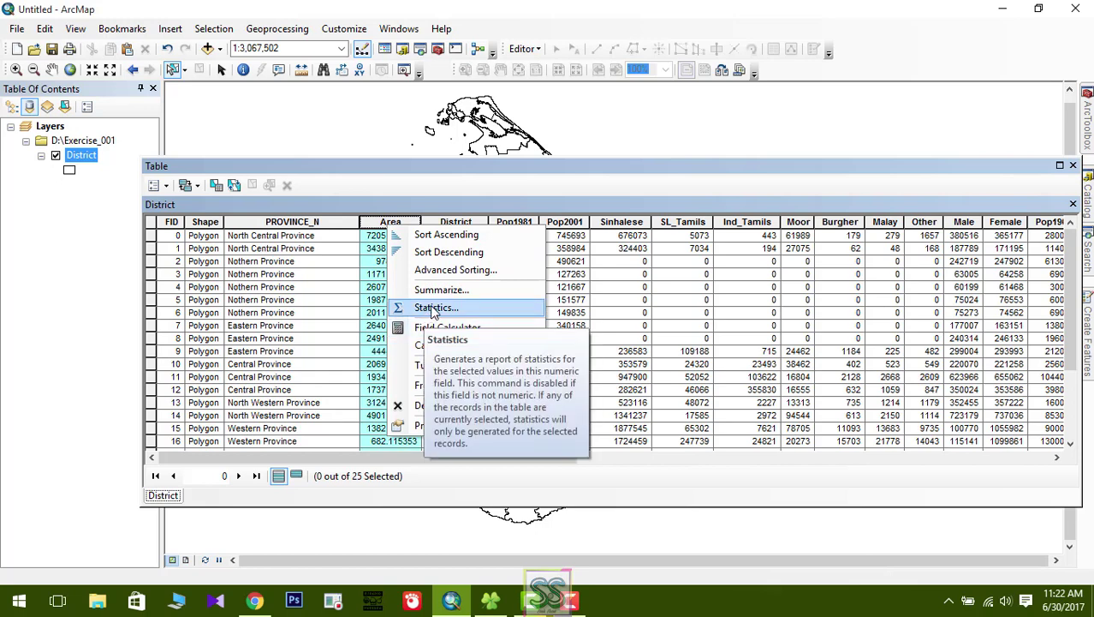
left_click(432, 310)
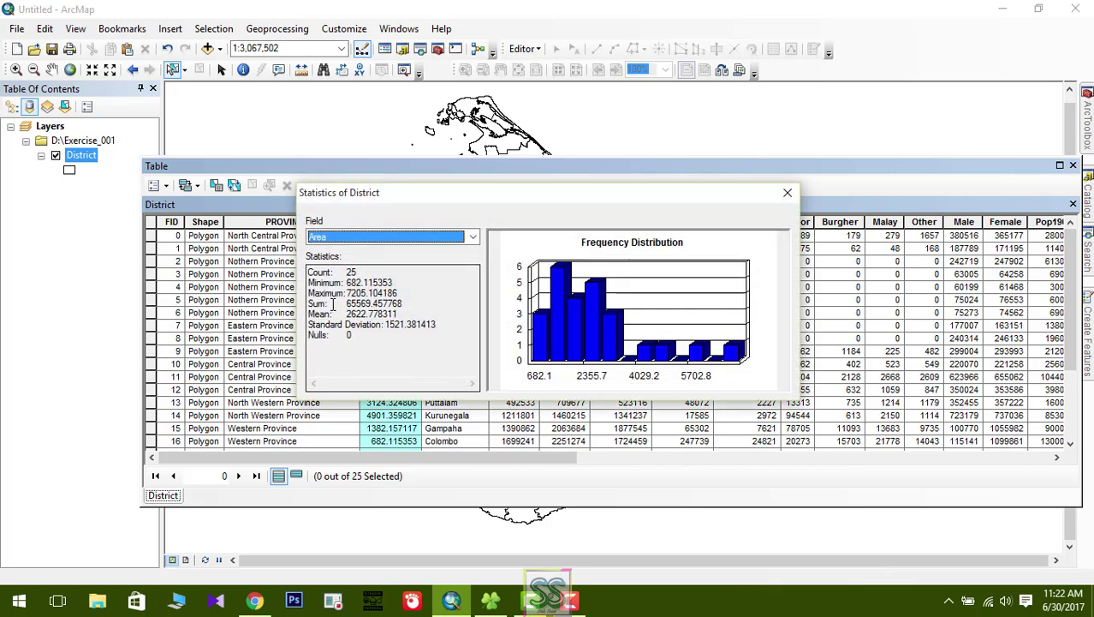
left_click(788, 192)
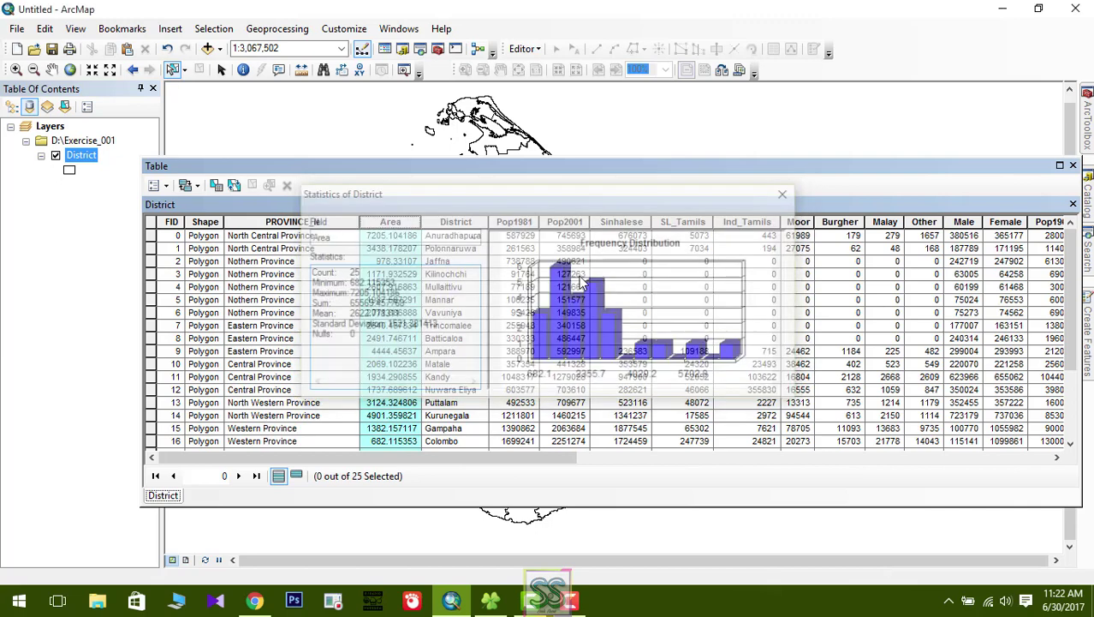
left_click(454, 338)
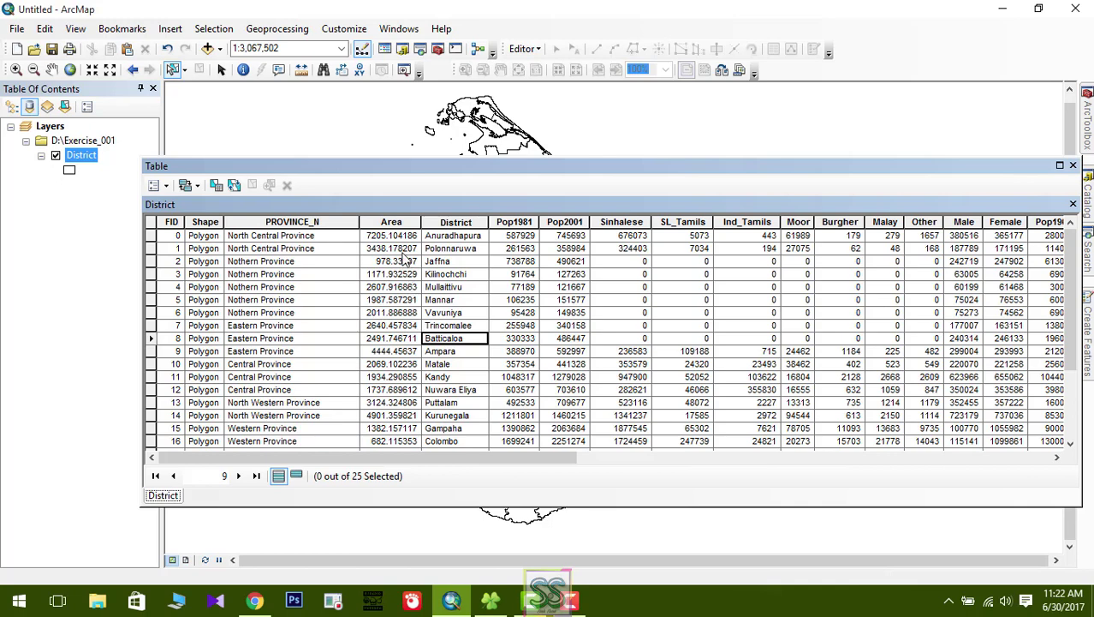
Look through the Area values district by district, down to the last record of the table.
left_click(393, 241)
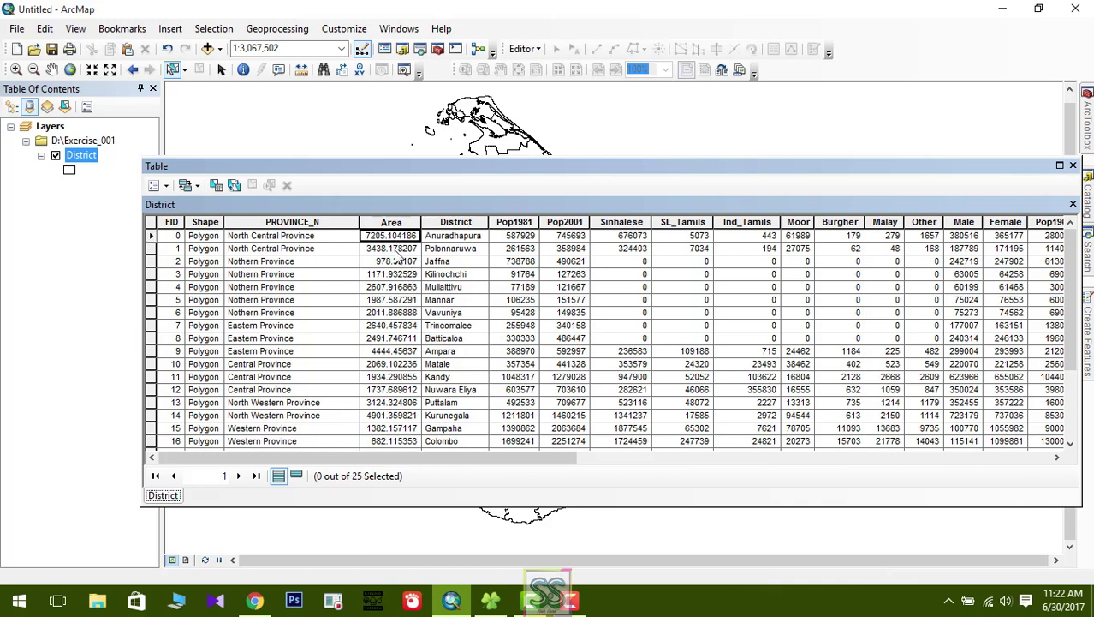
left_click(396, 252)
left_click(399, 262)
left_click(398, 274)
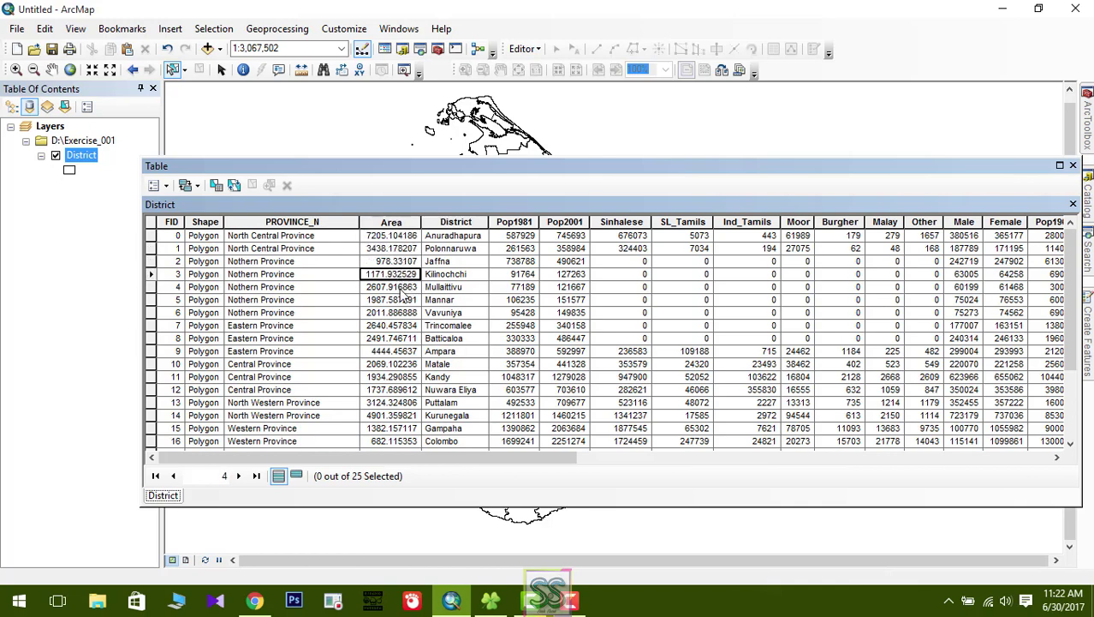
left_click(397, 287)
left_click(395, 300)
left_click(397, 313)
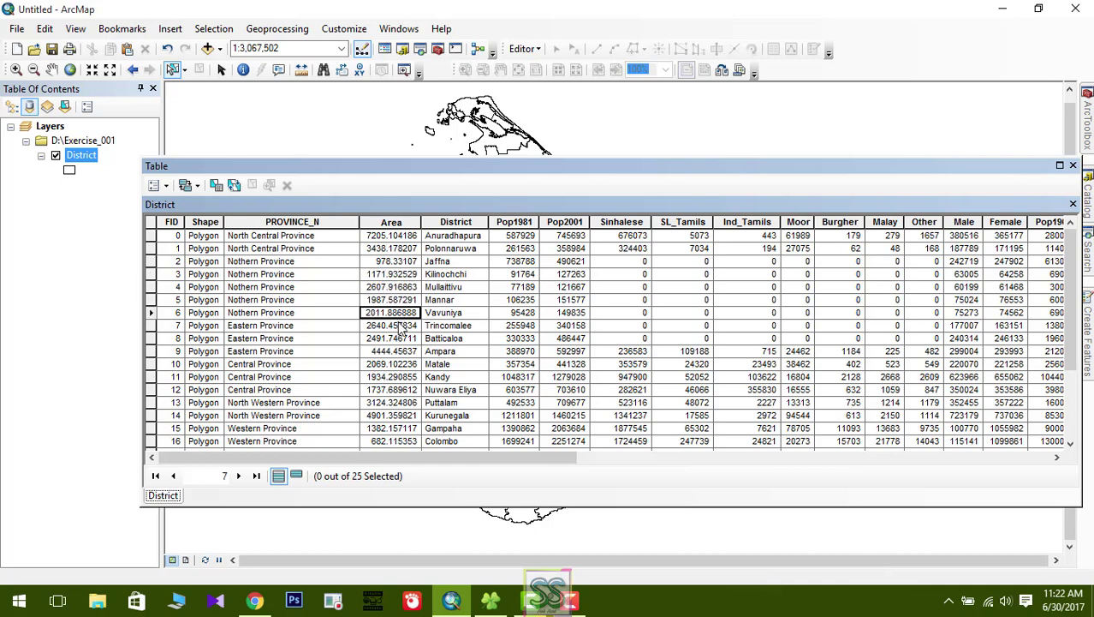
left_click(398, 326)
left_click(398, 338)
left_click(400, 351)
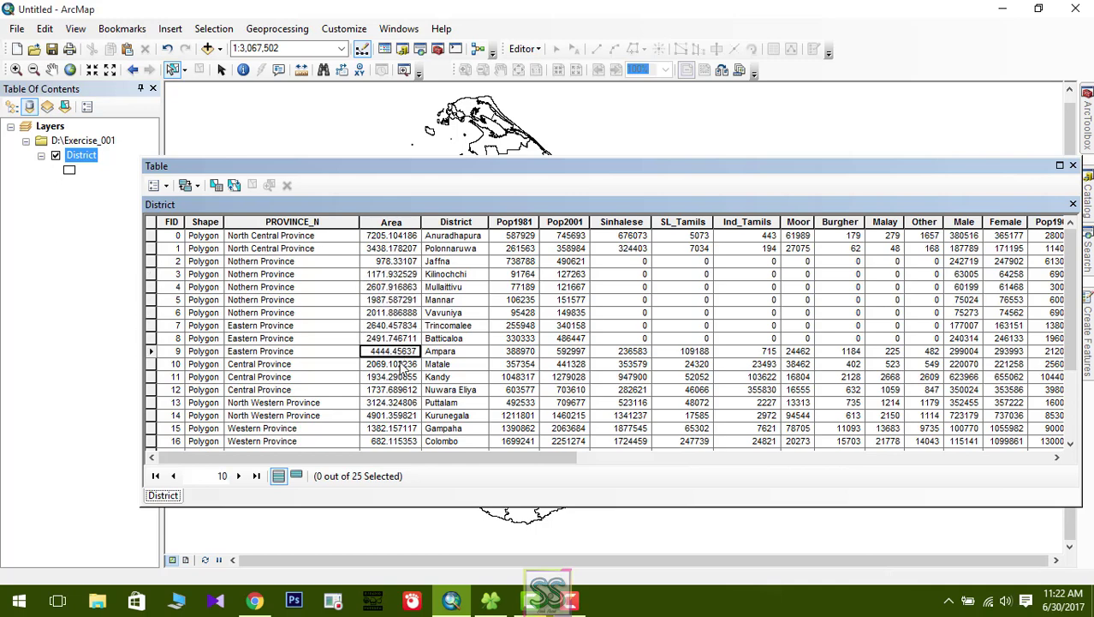
left_click(401, 364)
left_click(403, 377)
left_click(401, 391)
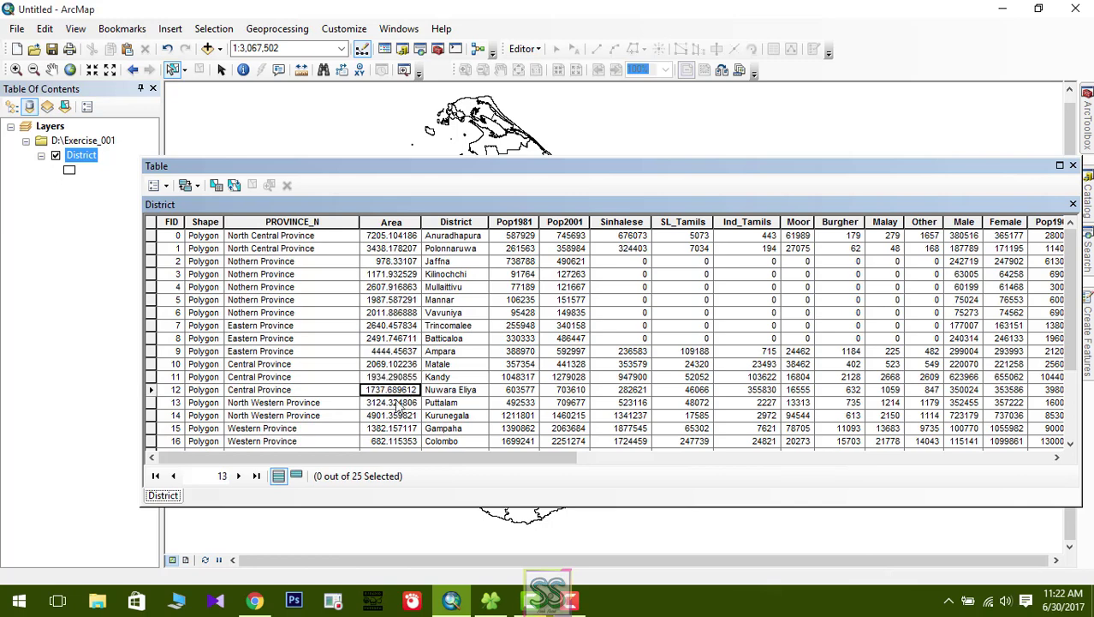
left_click(396, 417)
scroll(395, 422, "down", 3)
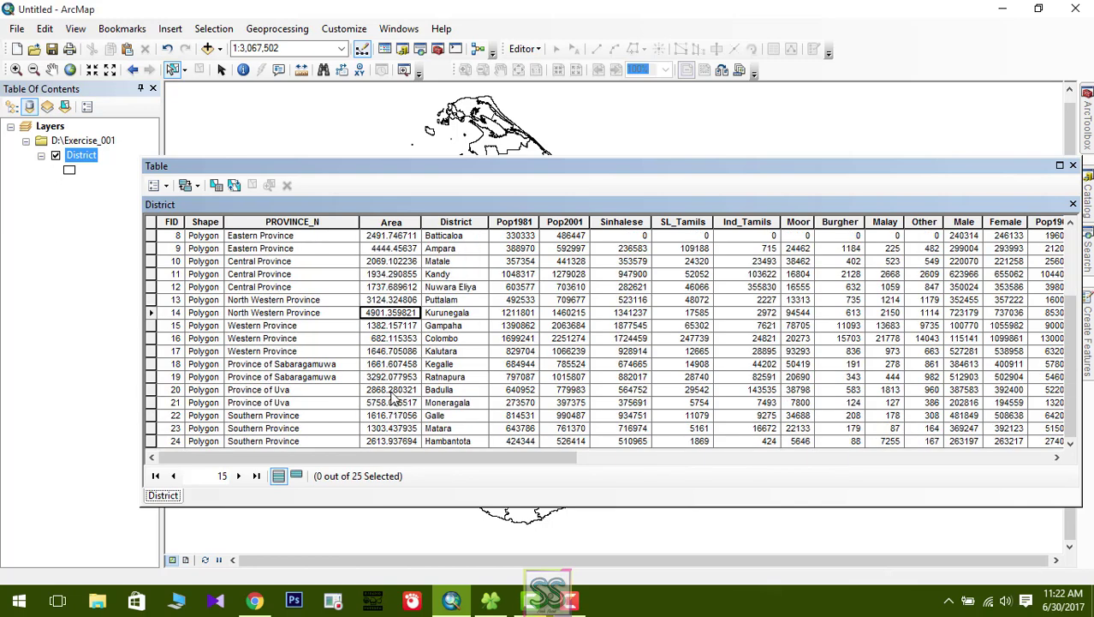
scroll(392, 377, "up", 2)
scroll(392, 378, "down", 2)
scroll(394, 394, "up", 3)
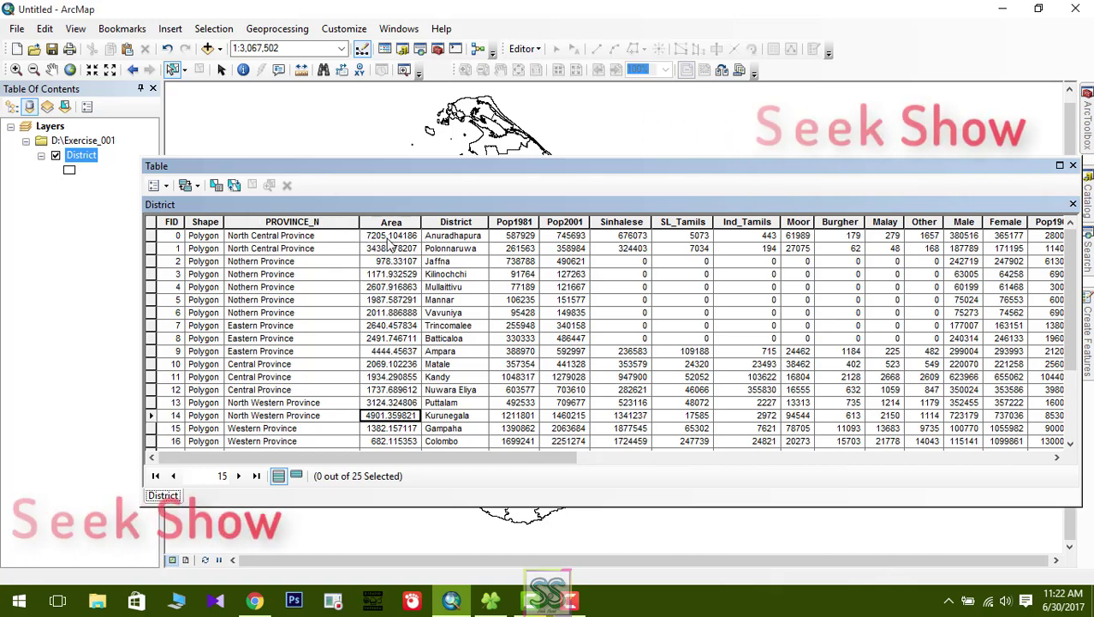
Build the Select By Attributes expression "Area" >=2622 for the District table as a new selection.
left_click(215, 187)
left_click_drag(198, 34, 519, 113)
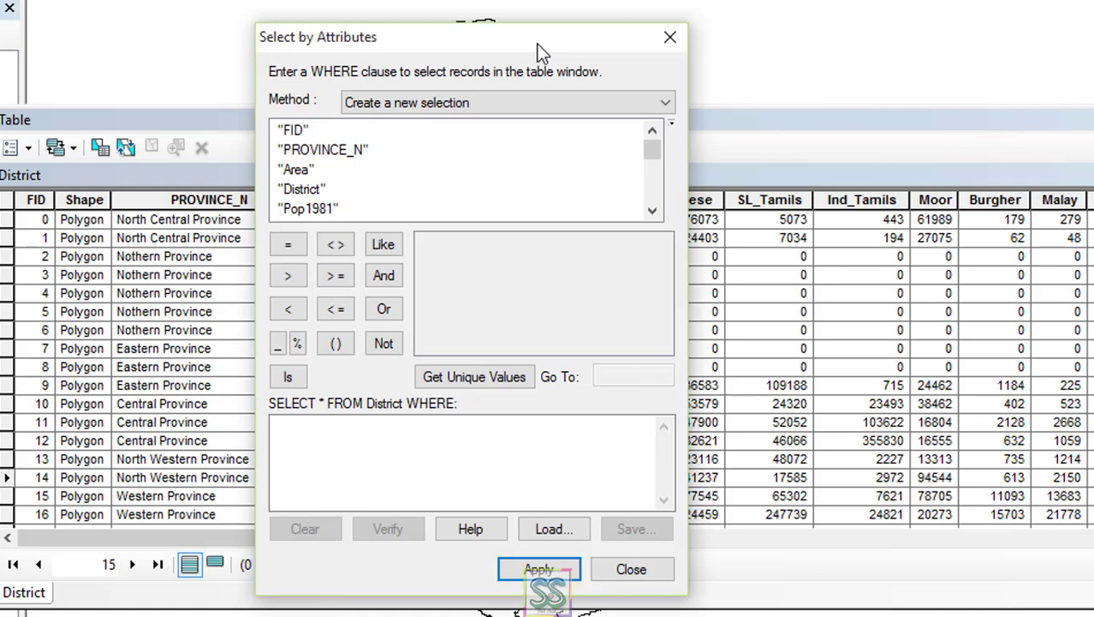
double_click(298, 170)
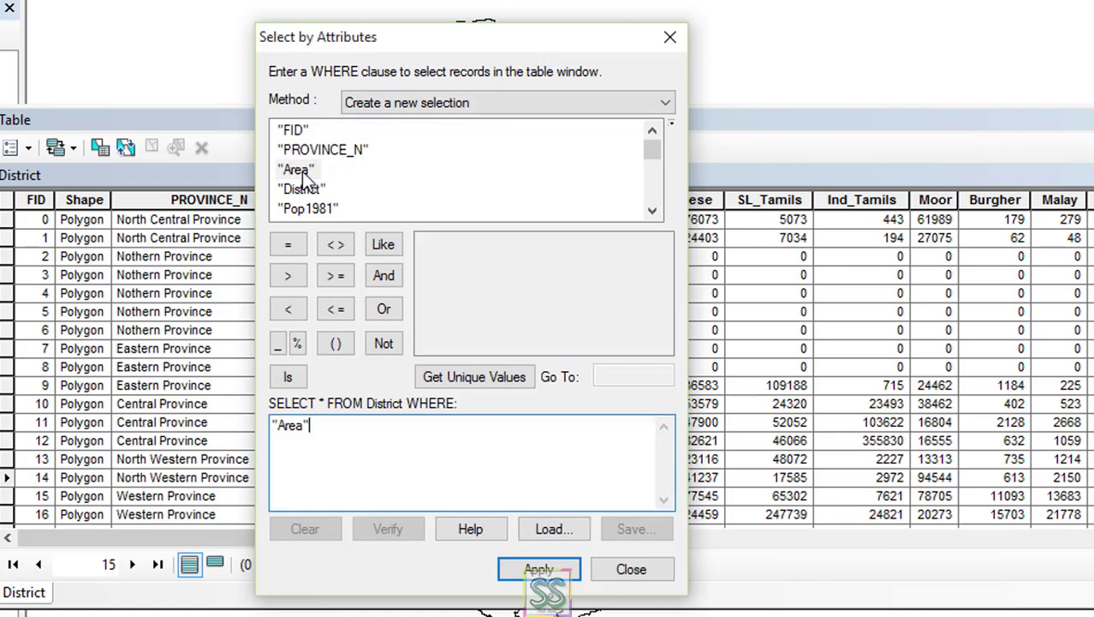
left_click(337, 276)
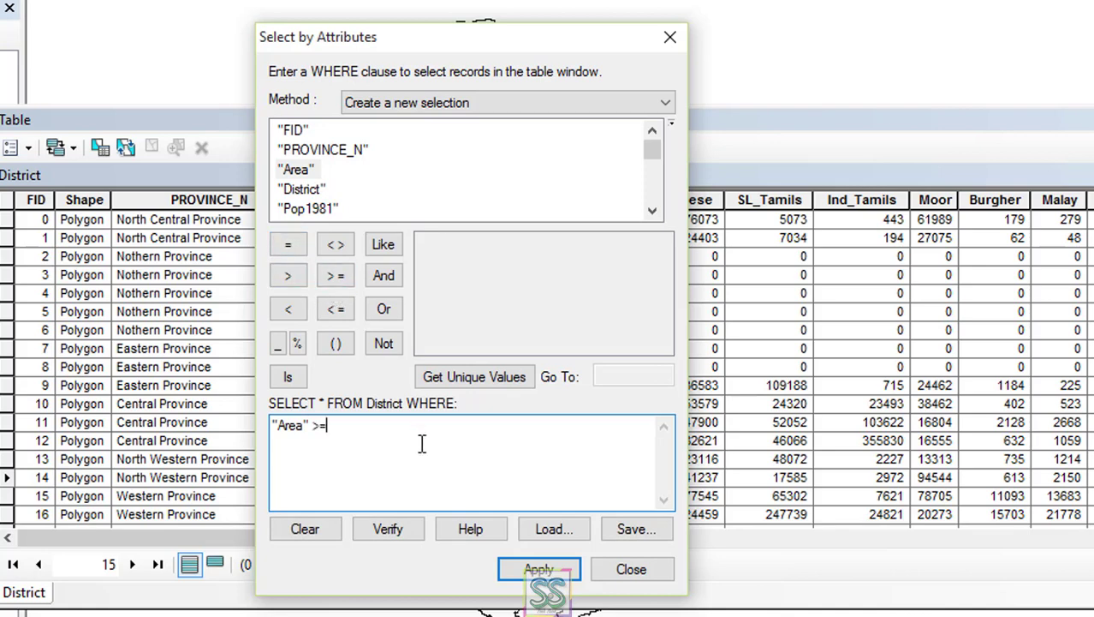
type("2622")
Verify the Area expression and apply it to select the matching district records.
left_click(387, 529)
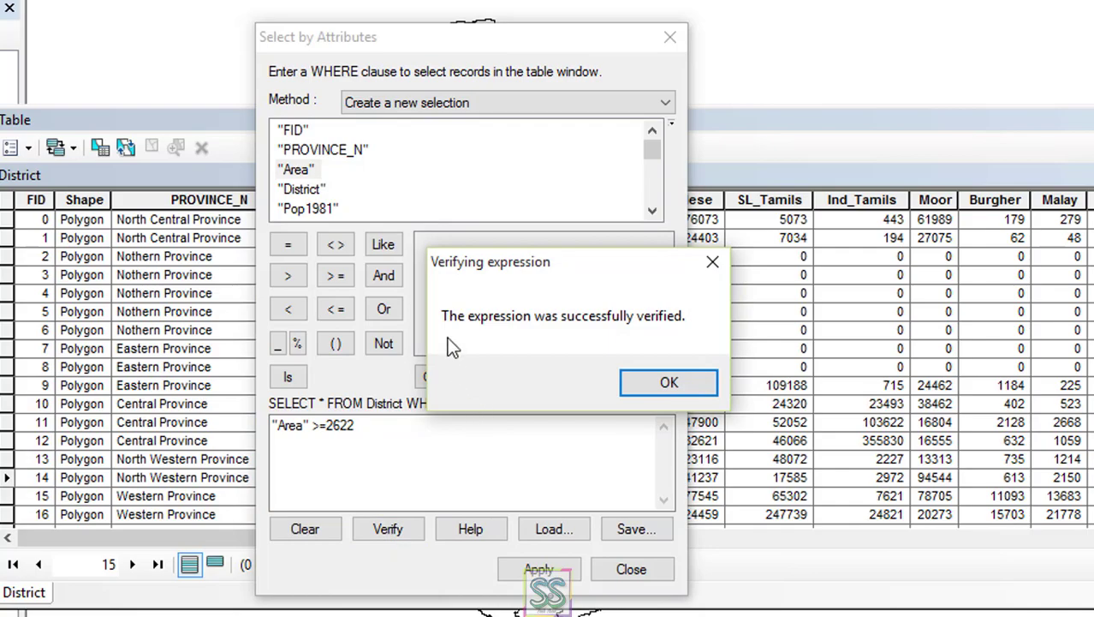
left_click(664, 382)
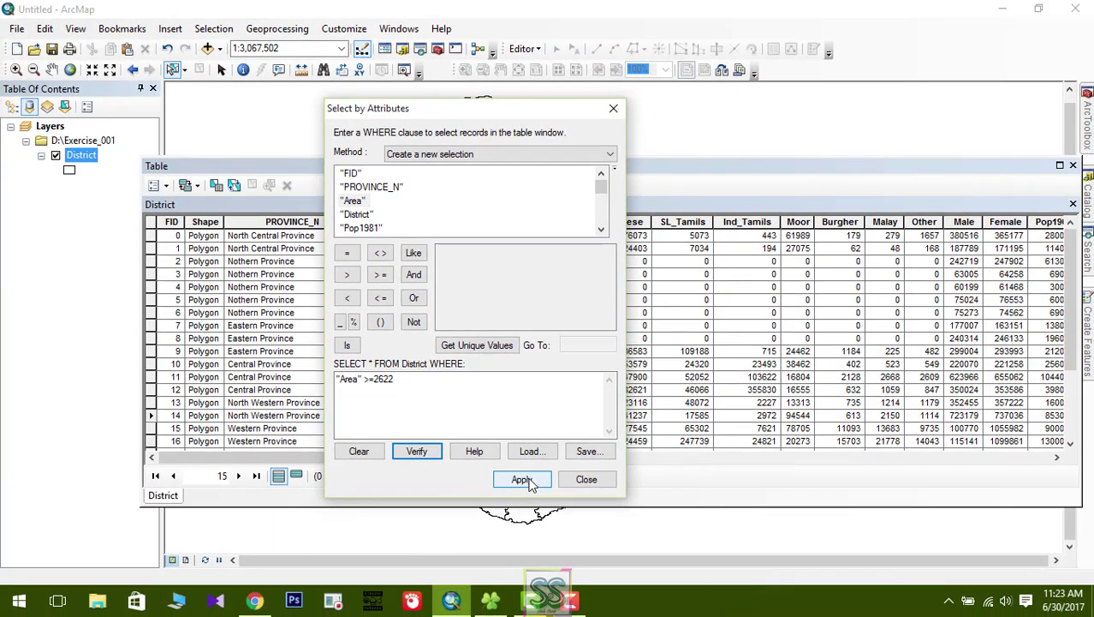
left_click(539, 569)
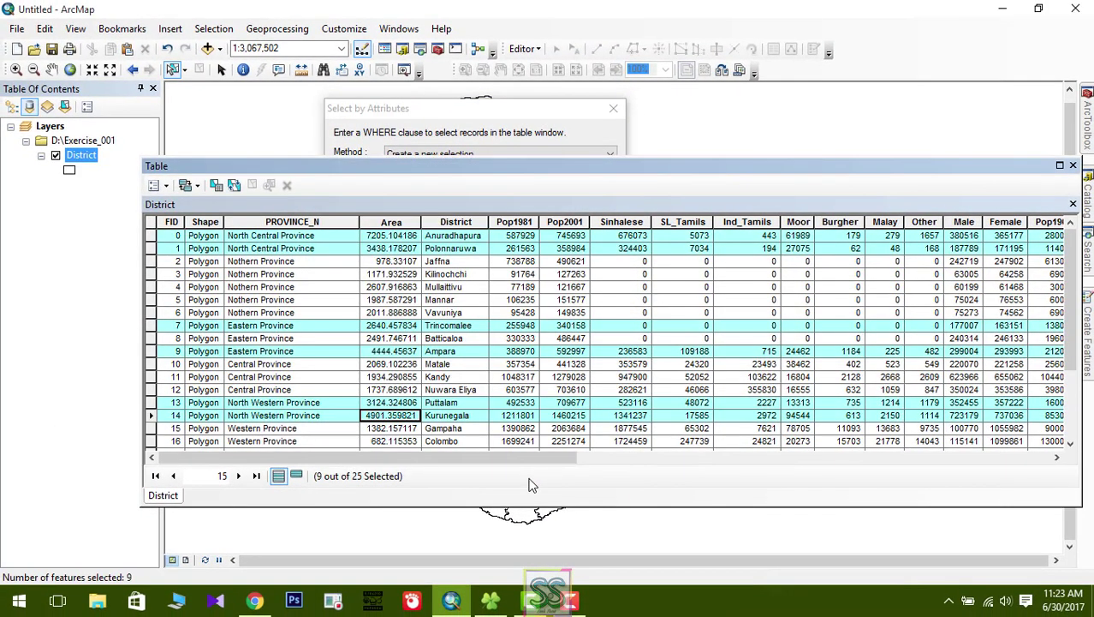
Close the attribute query and the District table to view the selected districts on the map.
left_click(613, 110)
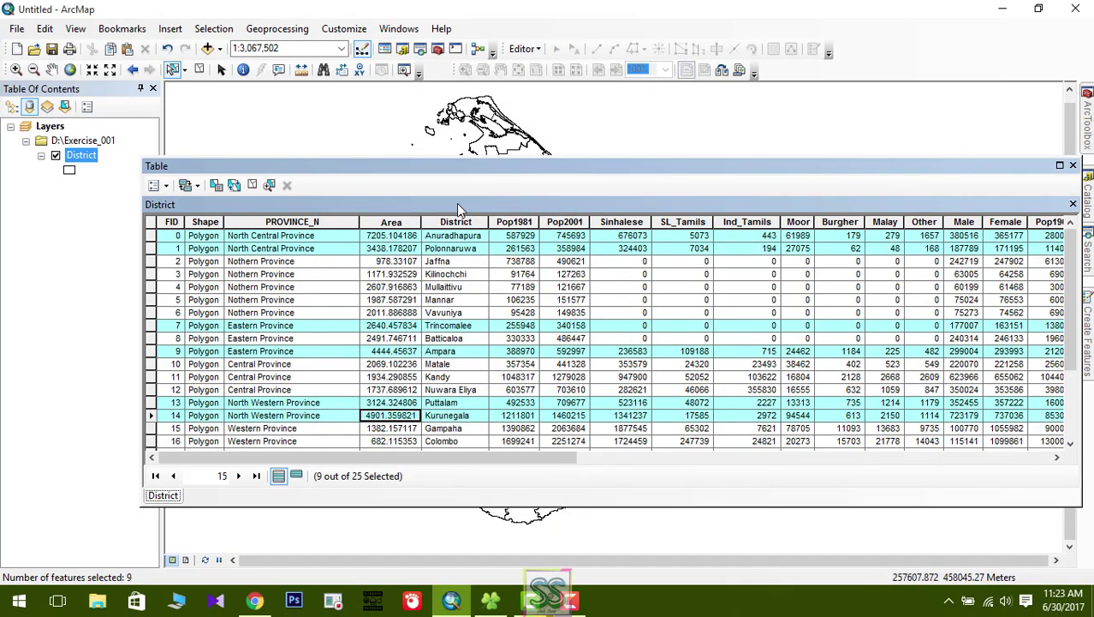
left_click_drag(837, 173, 752, 179)
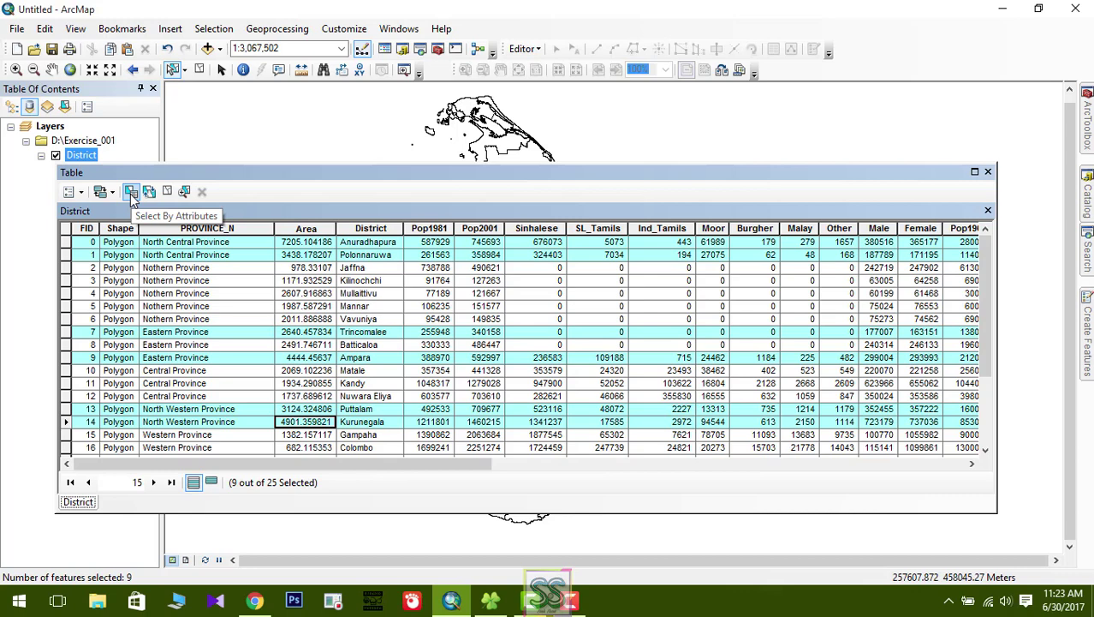
left_click(988, 173)
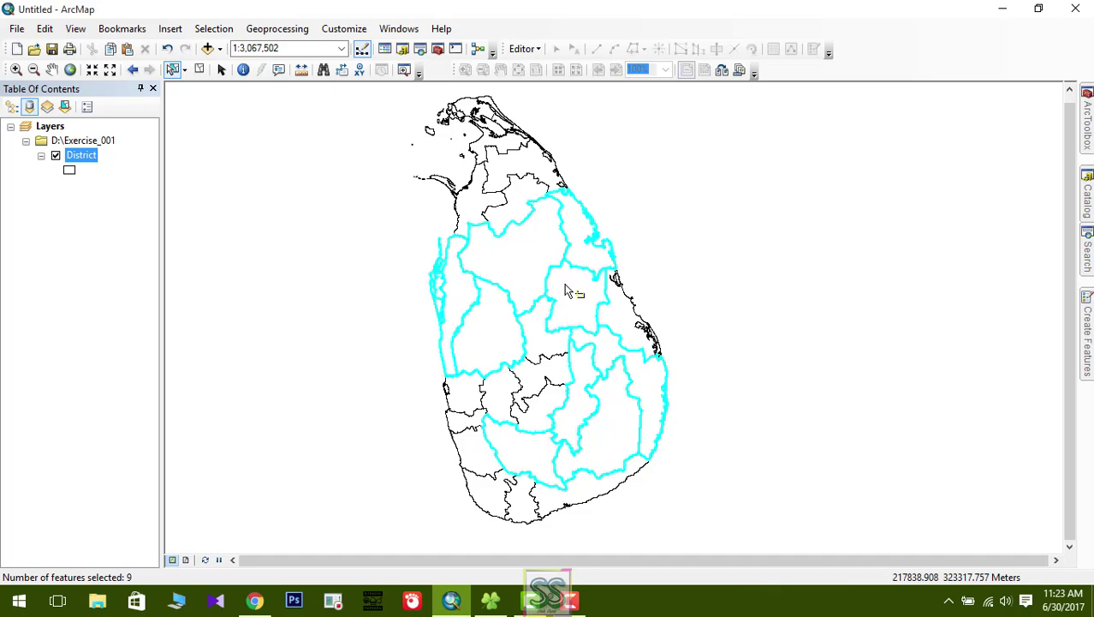
Reopen the District attribute table, switch the selection, and close the table to view the map.
right_click(86, 159)
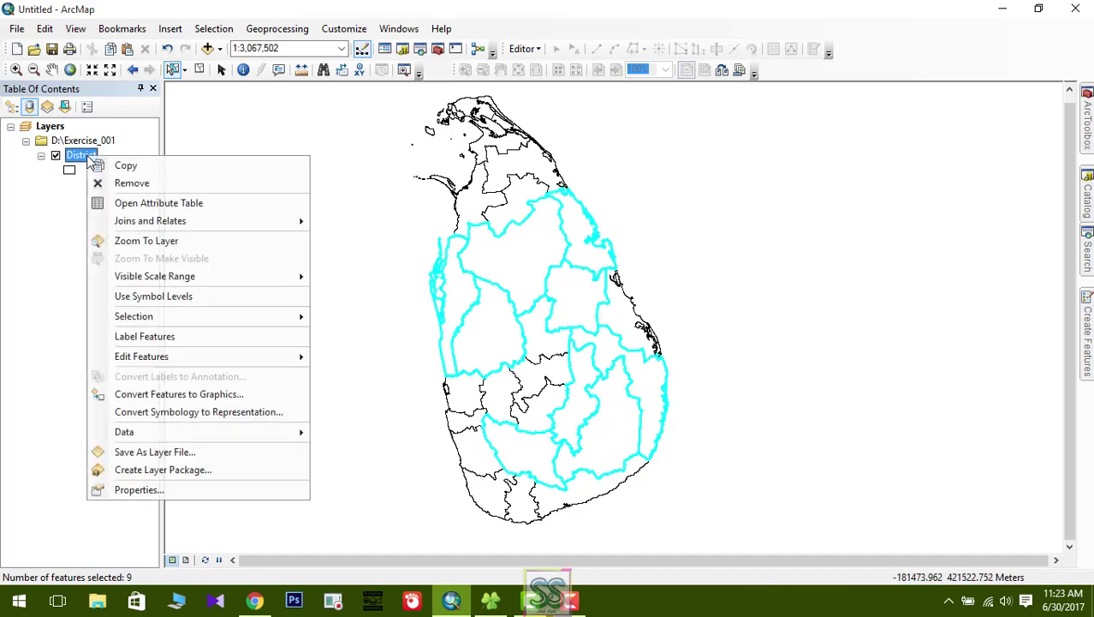
left_click(131, 203)
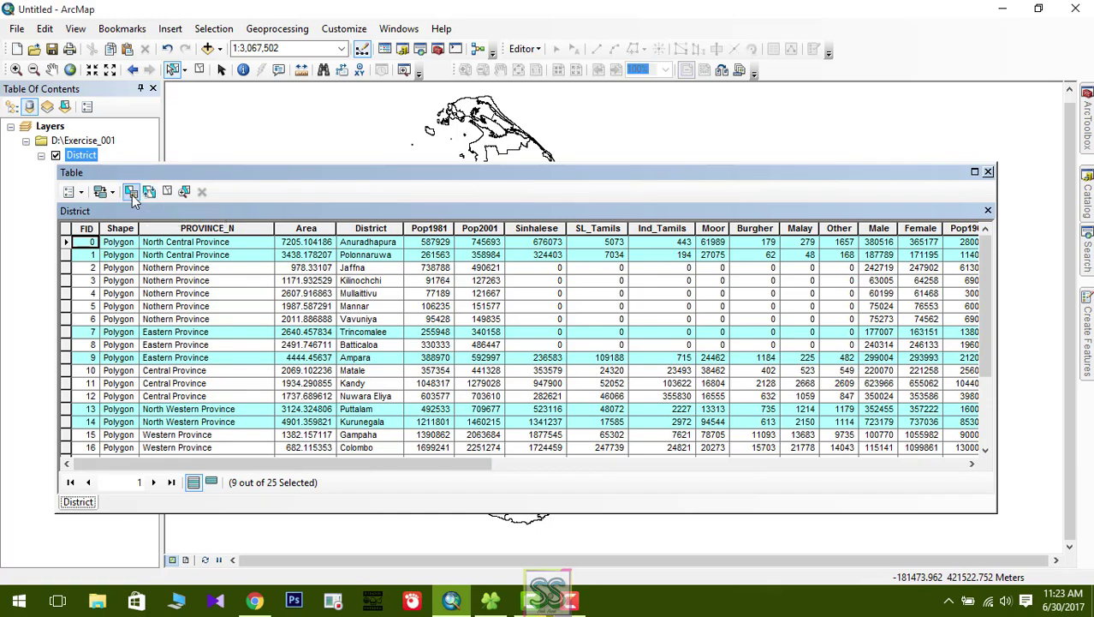
left_click(148, 194)
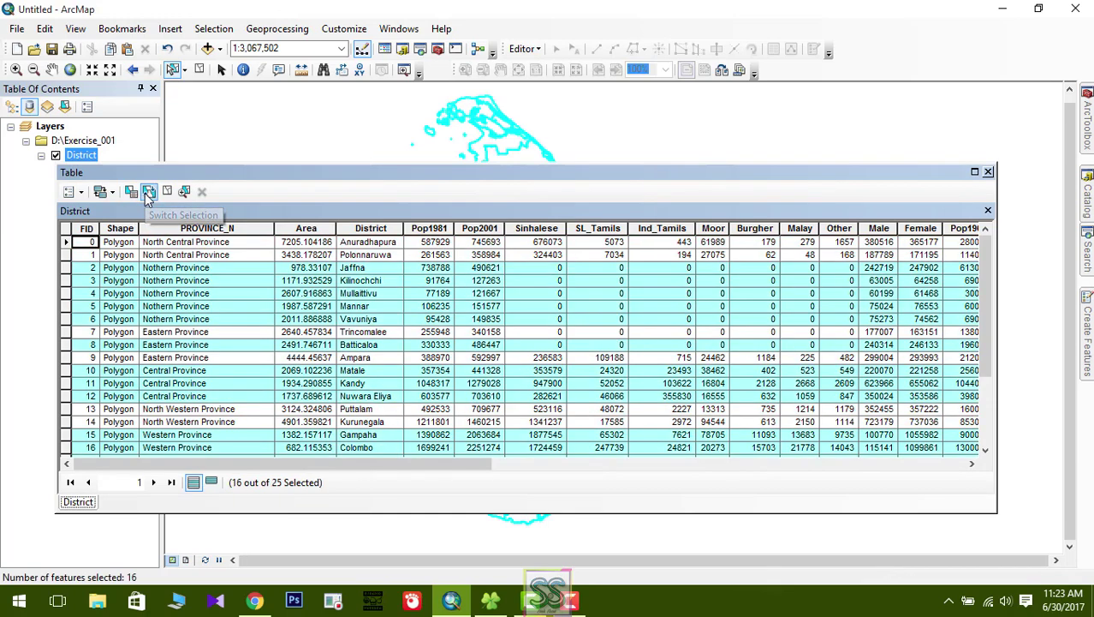
left_click(988, 172)
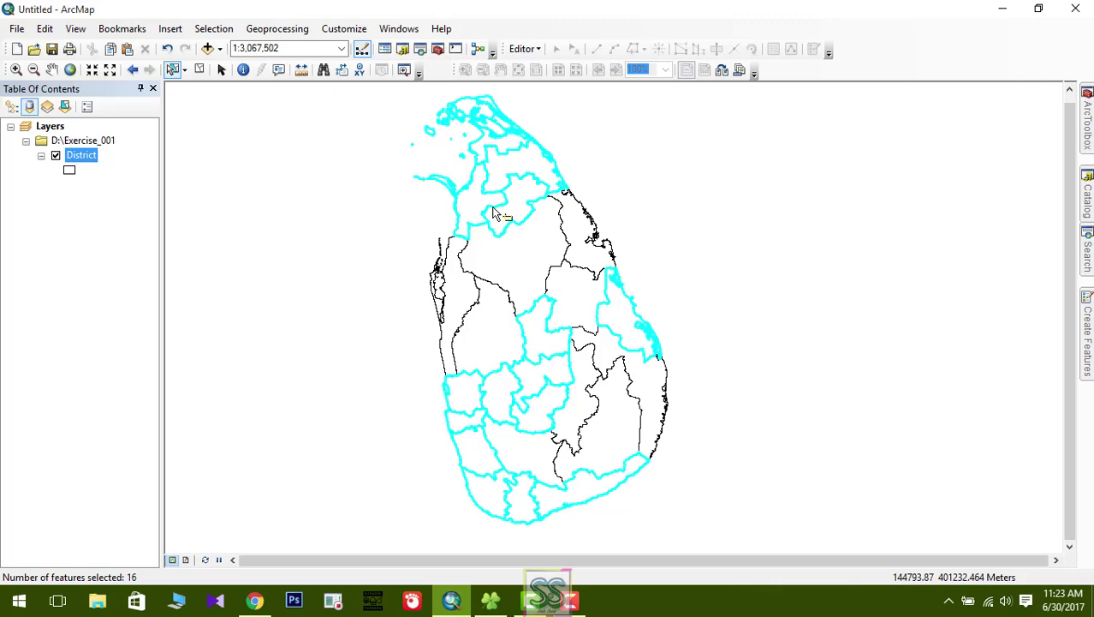
Bring the District attribute table back up, move it clear of the map and clear the selection.
right_click(88, 155)
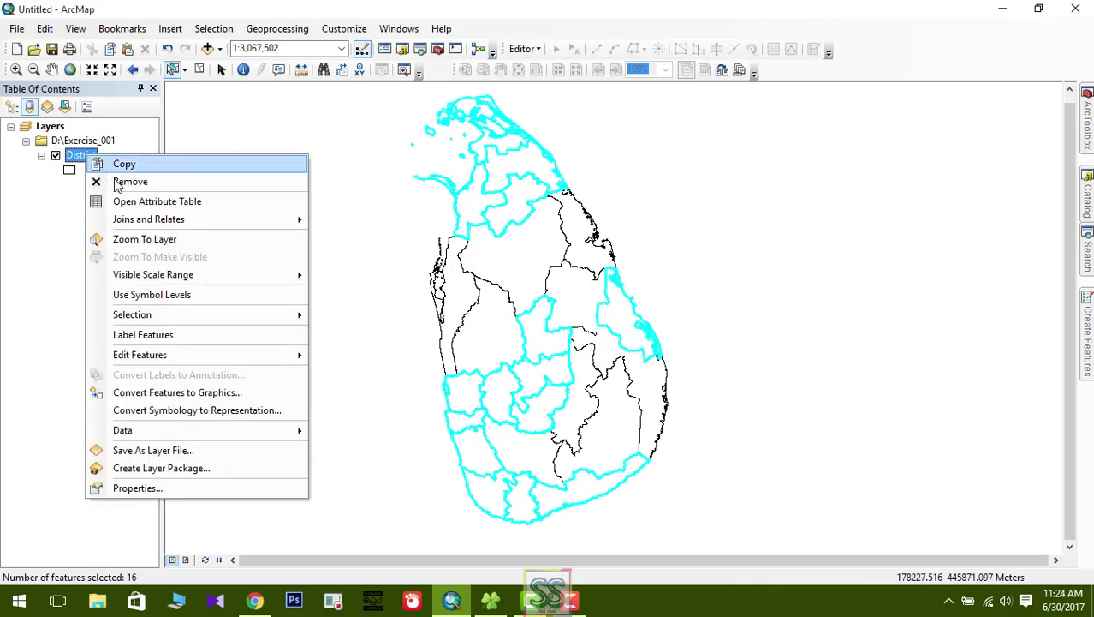
left_click(128, 201)
left_click_drag(357, 175, 522, 276)
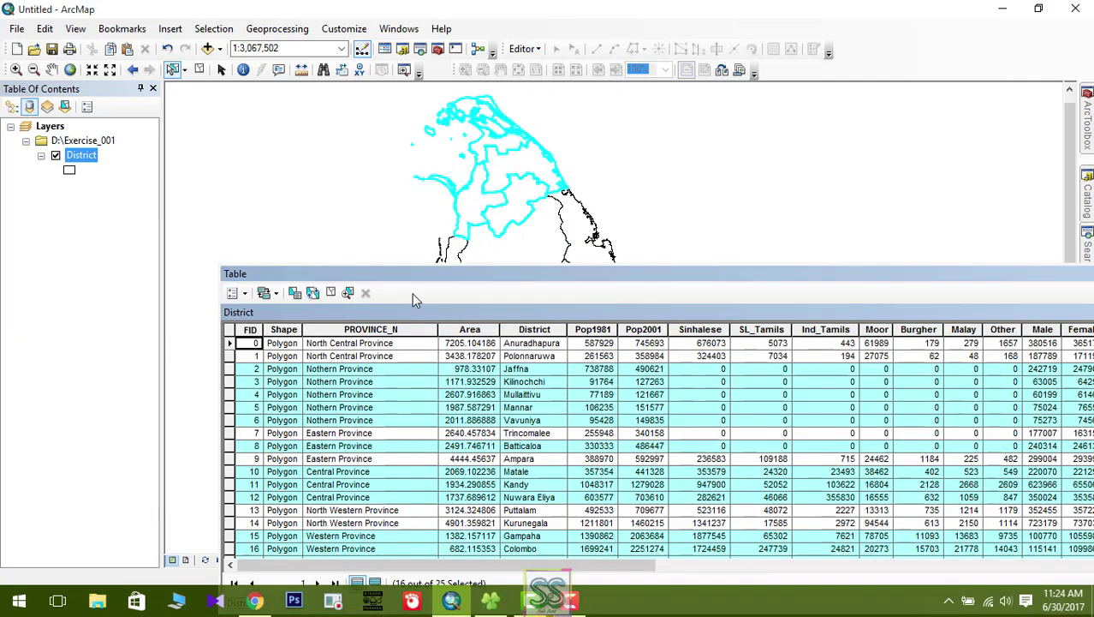
left_click(333, 293)
left_click_drag(397, 274, 294, 180)
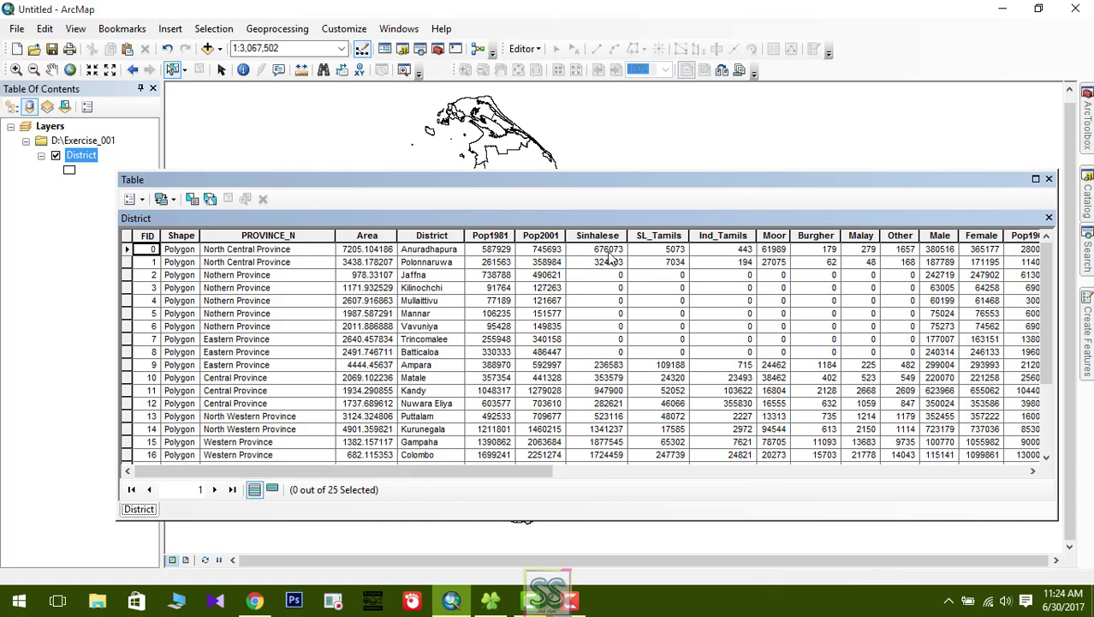
Generate the statistics report for the Pop1981 field, review it and close it.
left_click_drag(510, 471, 591, 470)
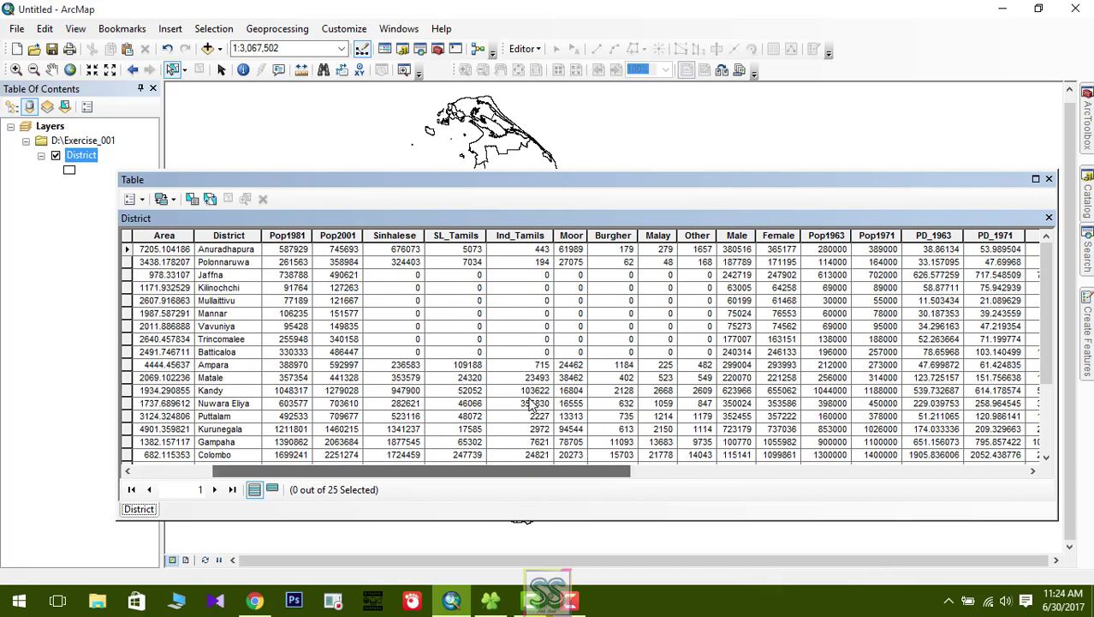
left_click(290, 238)
right_click(291, 239)
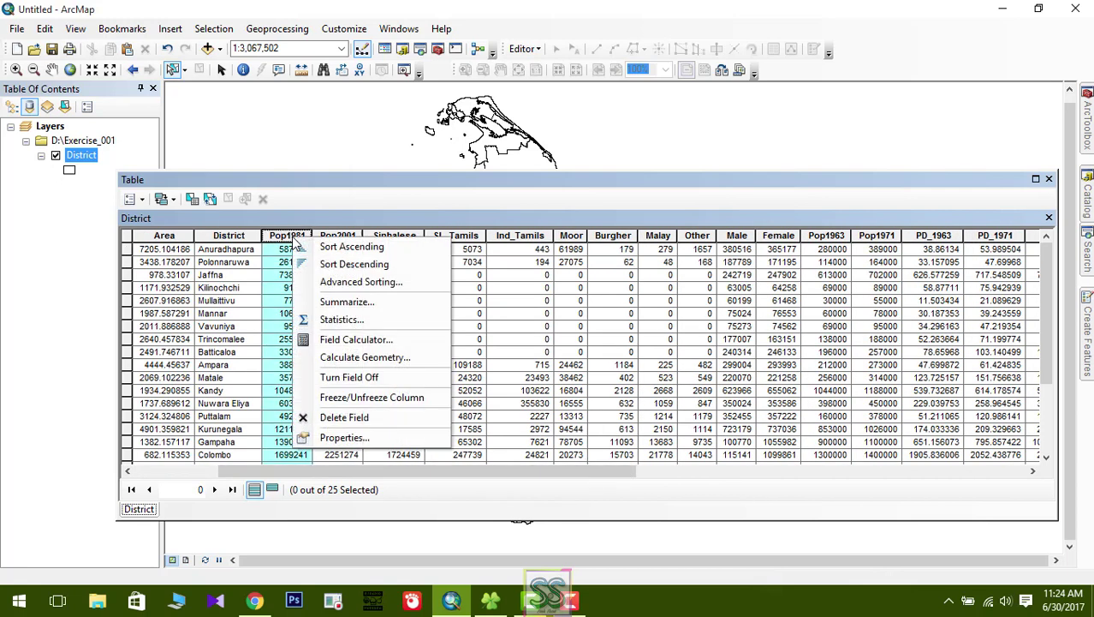
left_click(334, 318)
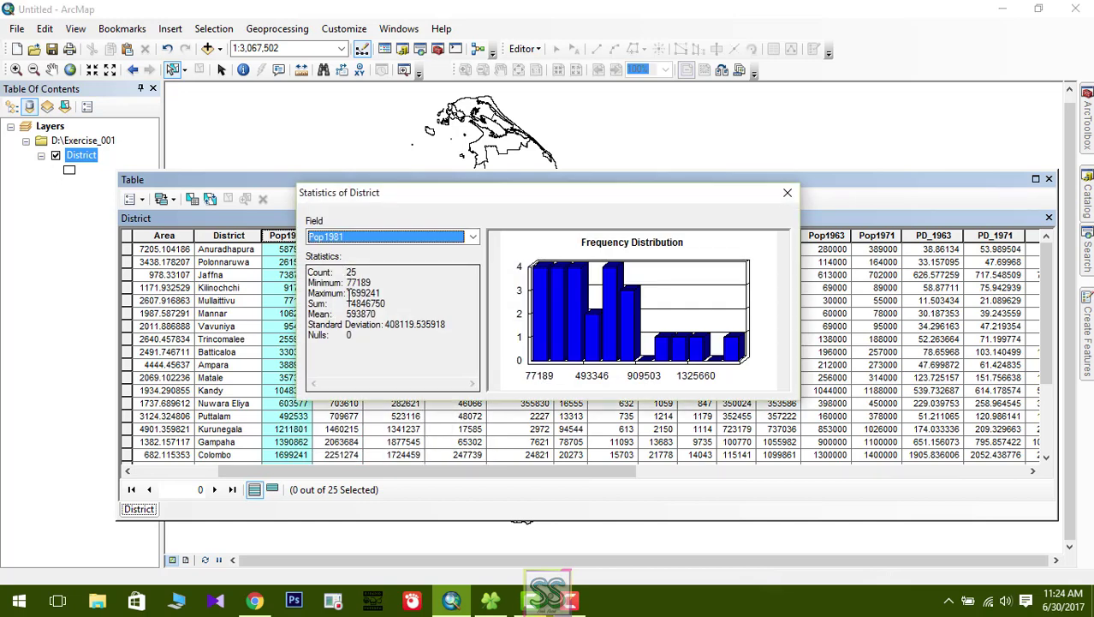
left_click(787, 193)
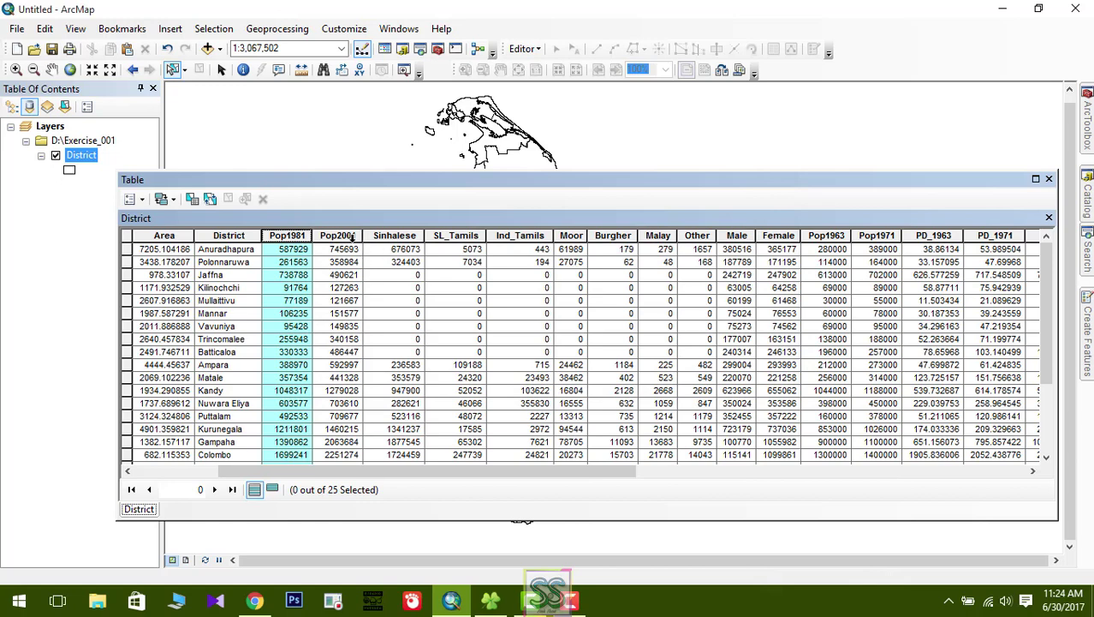
Check the Pop1981 field's name and data type in its field properties, leaving them without changes.
left_click(351, 237)
left_click(393, 235)
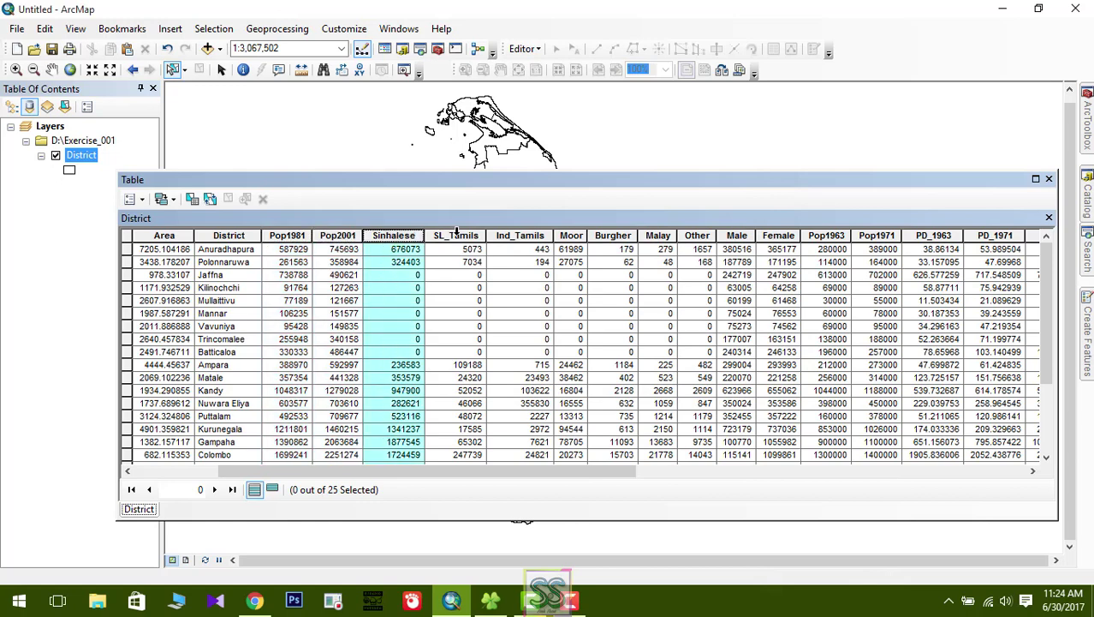
left_click(457, 236)
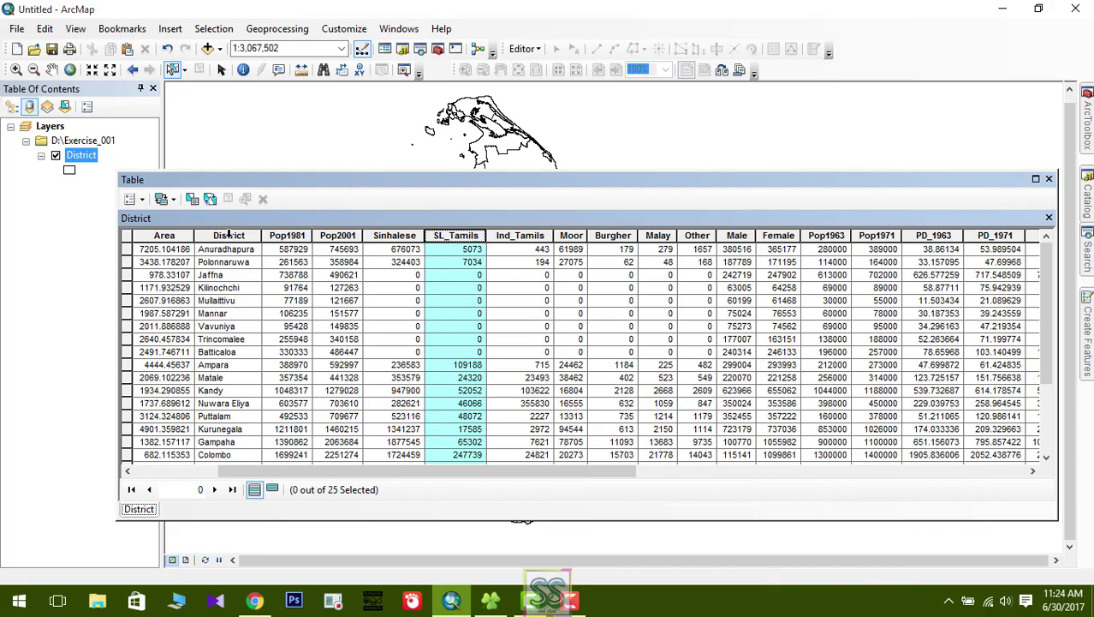
left_click(277, 239)
right_click(276, 242)
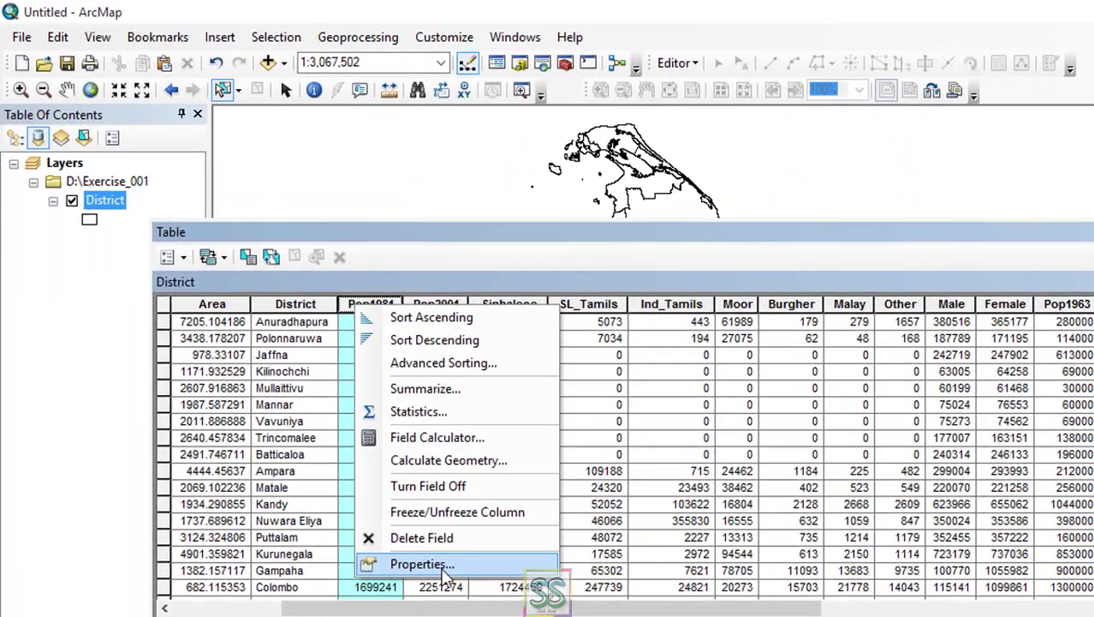
left_click(422, 564)
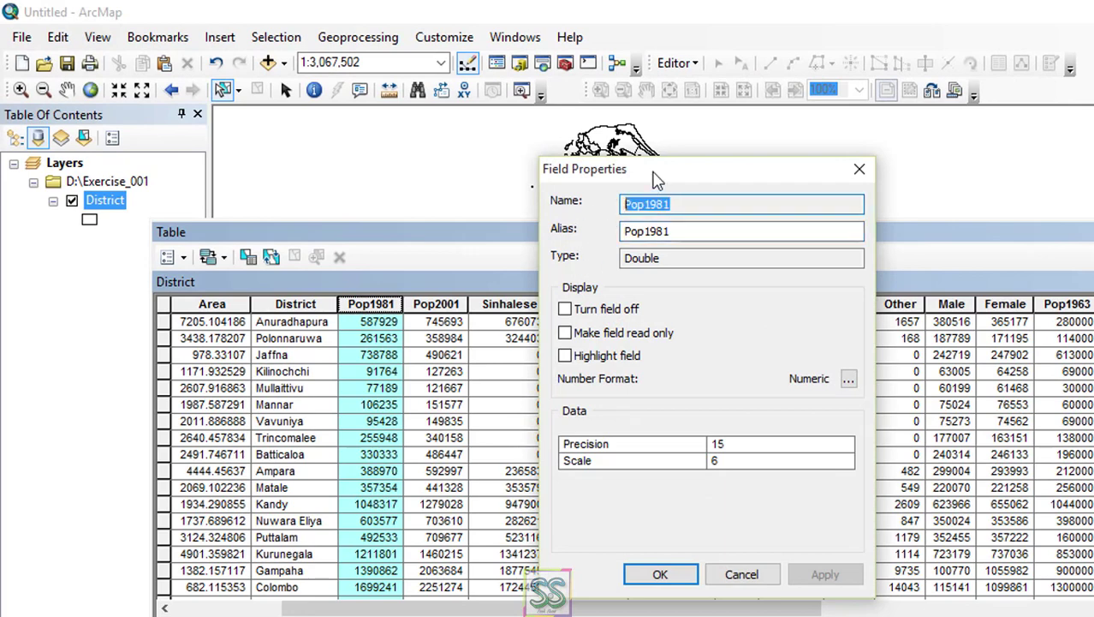
left_click_drag(654, 173, 770, 238)
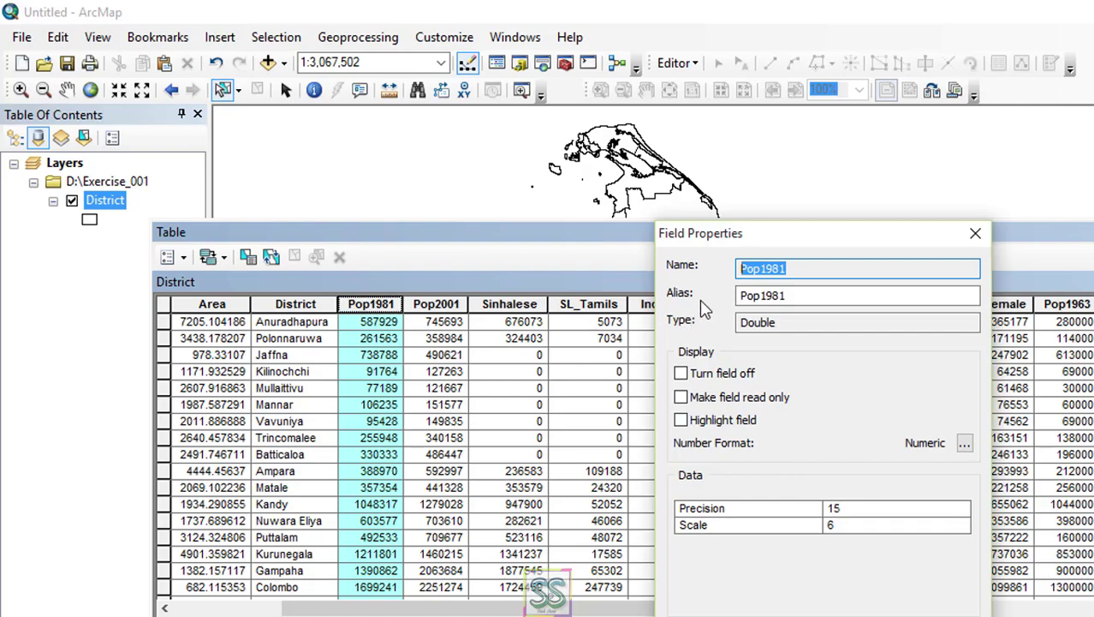
double_click(770, 323)
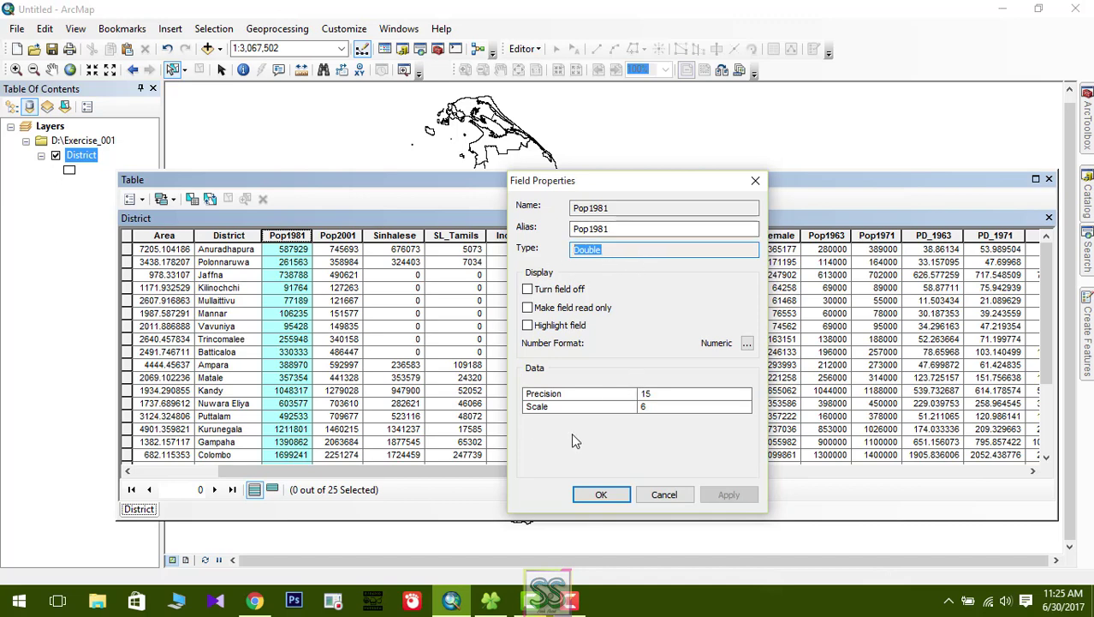
left_click(653, 495)
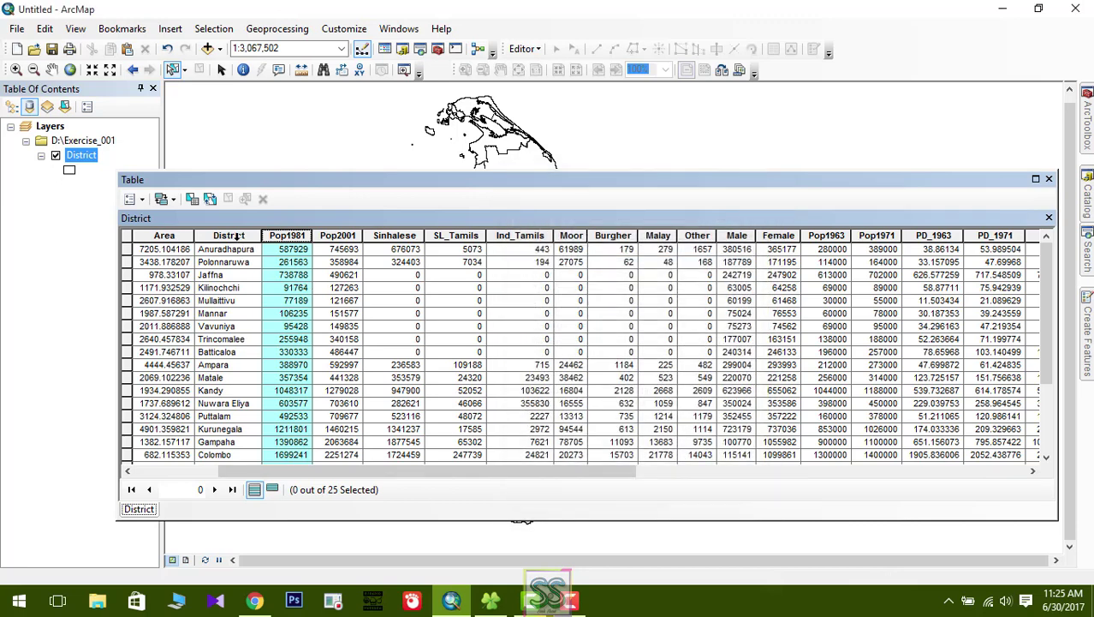
Check the District field's name and data type in its field properties, leaving them without changes.
left_click(241, 239)
right_click(241, 244)
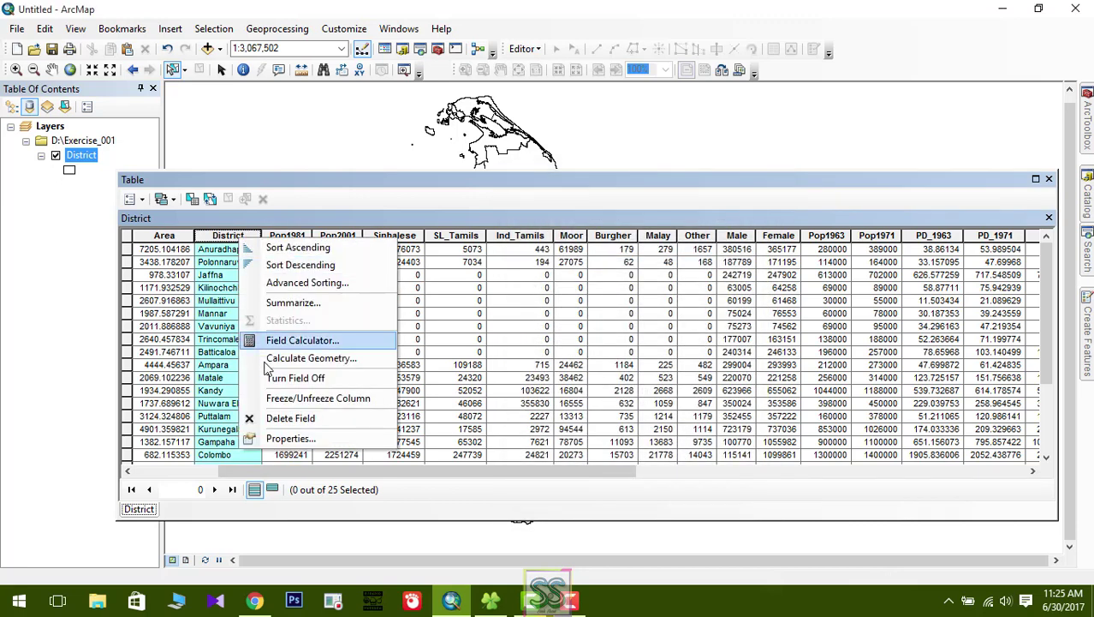
left_click(278, 436)
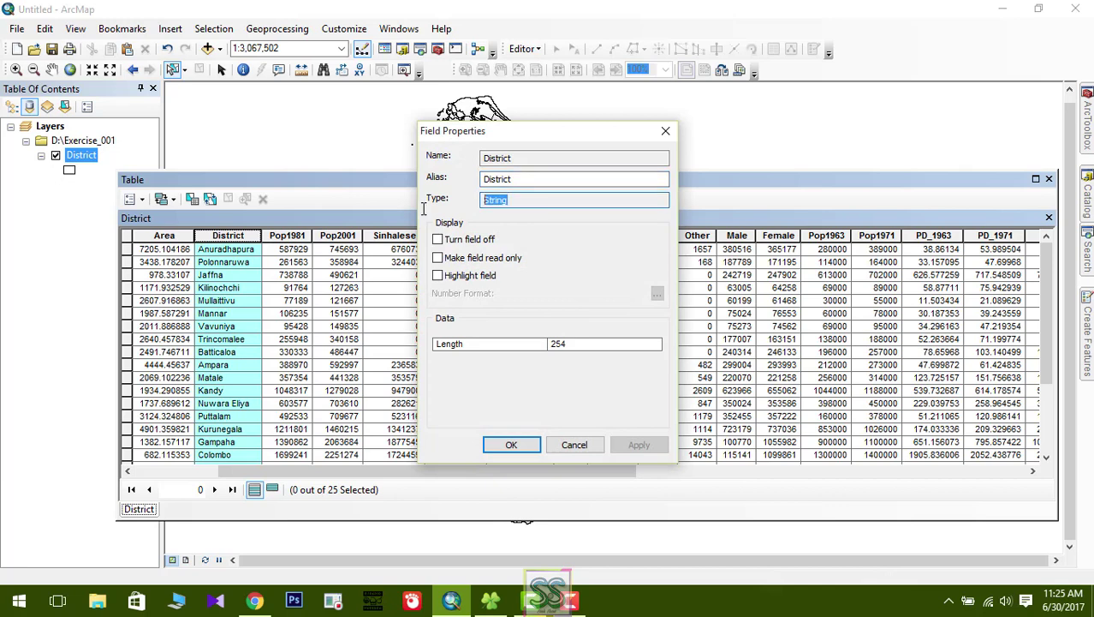
double_click(516, 199)
double_click(518, 159)
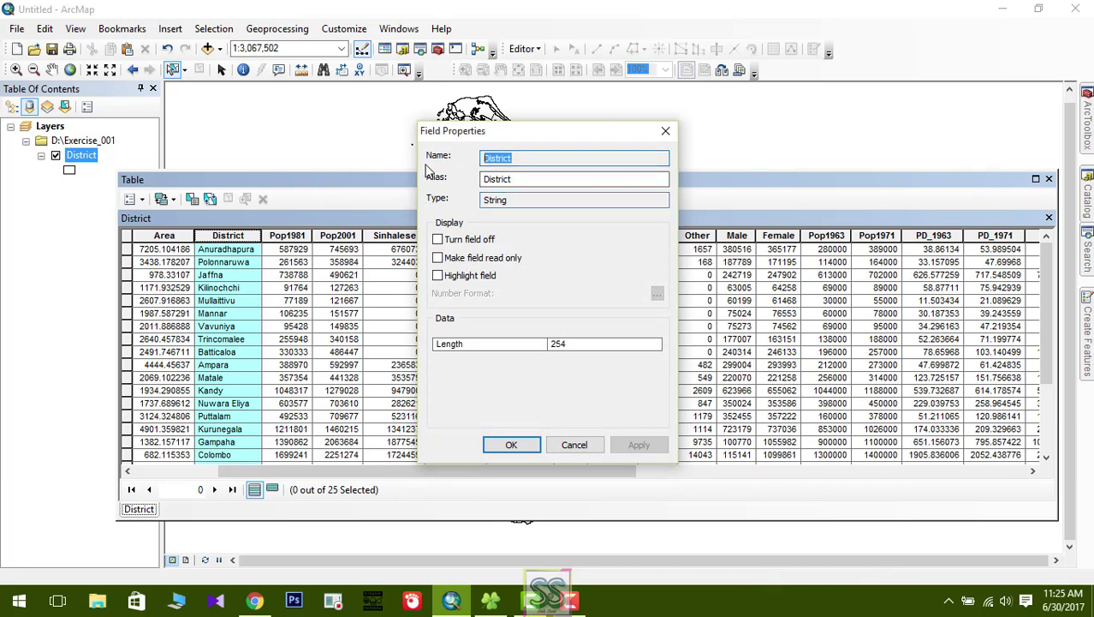
left_click(575, 445)
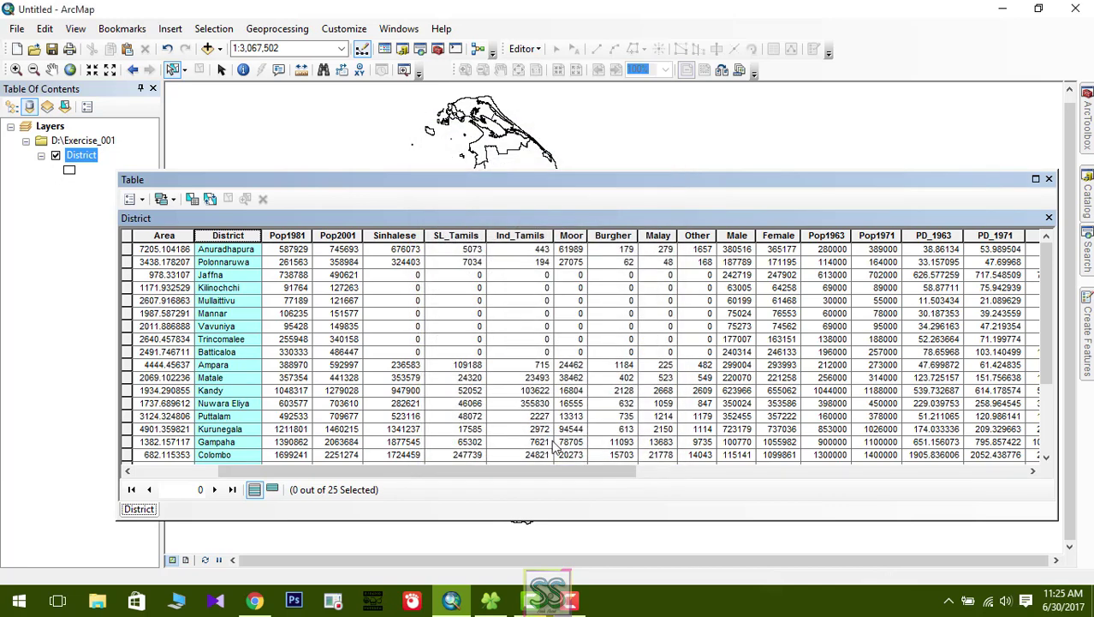
Review the population density fields at the far end of the District table and highlight the PD_1963 column.
left_click_drag(472, 471, 916, 489)
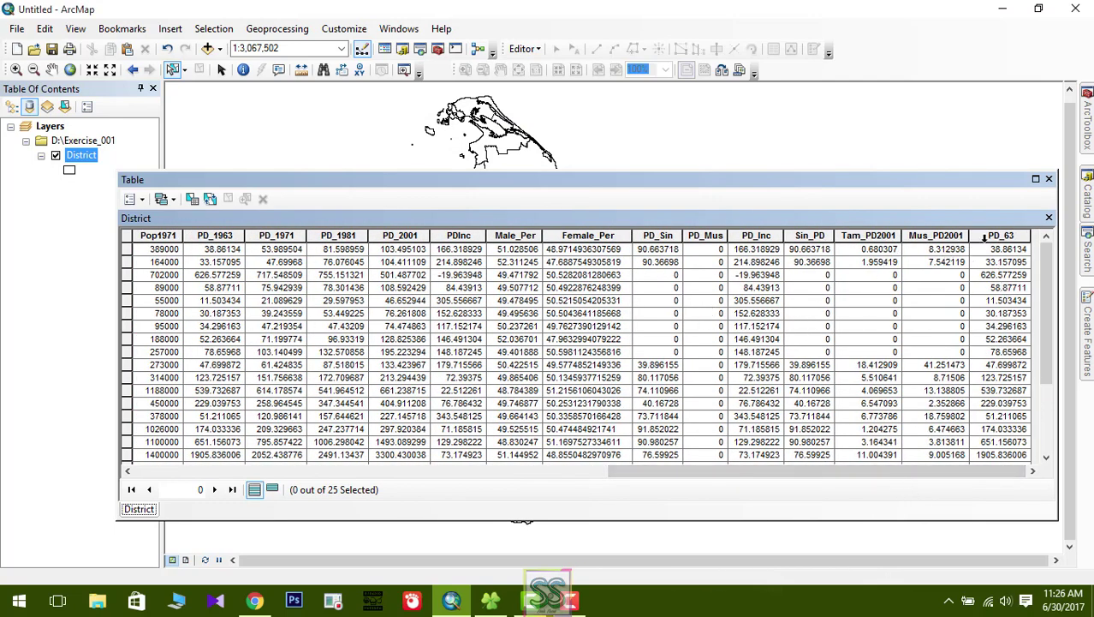
left_click(136, 199)
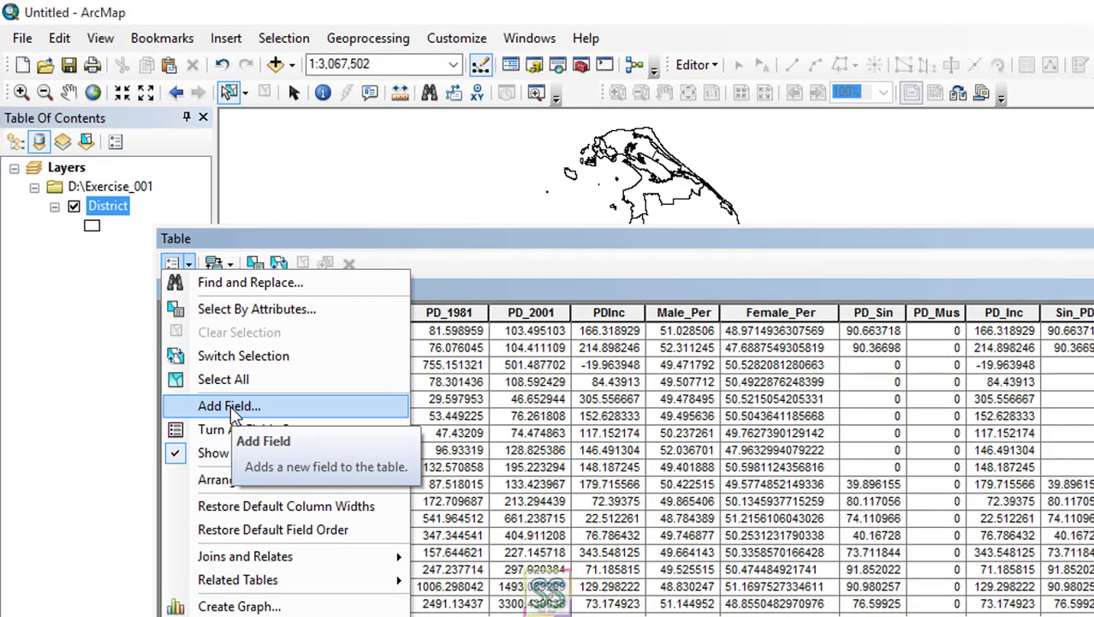
left_click(230, 406)
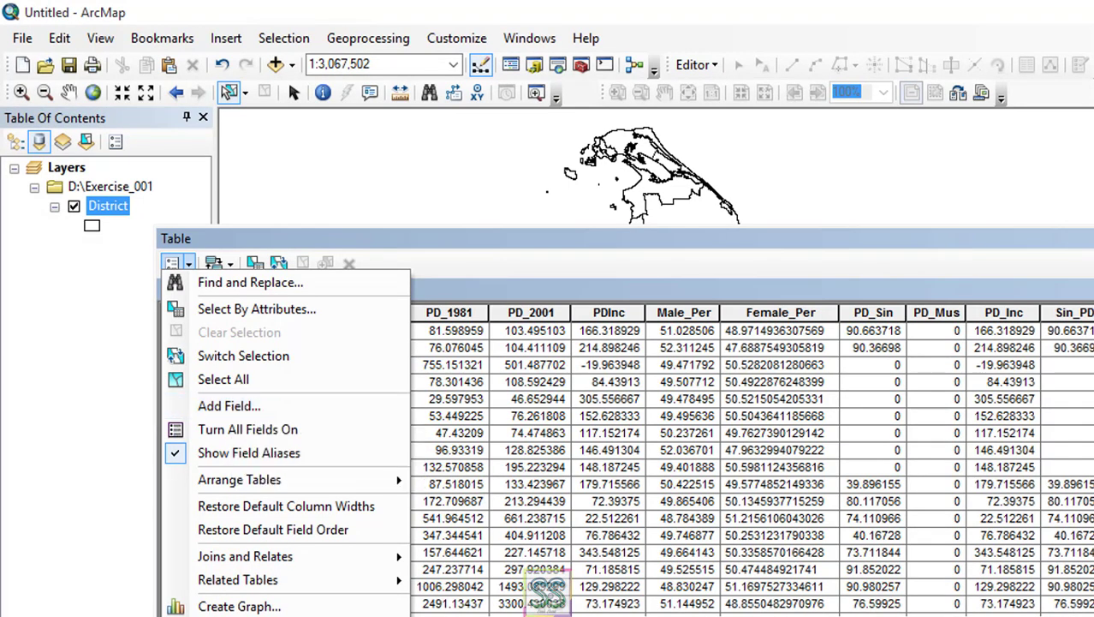
left_click(465, 354)
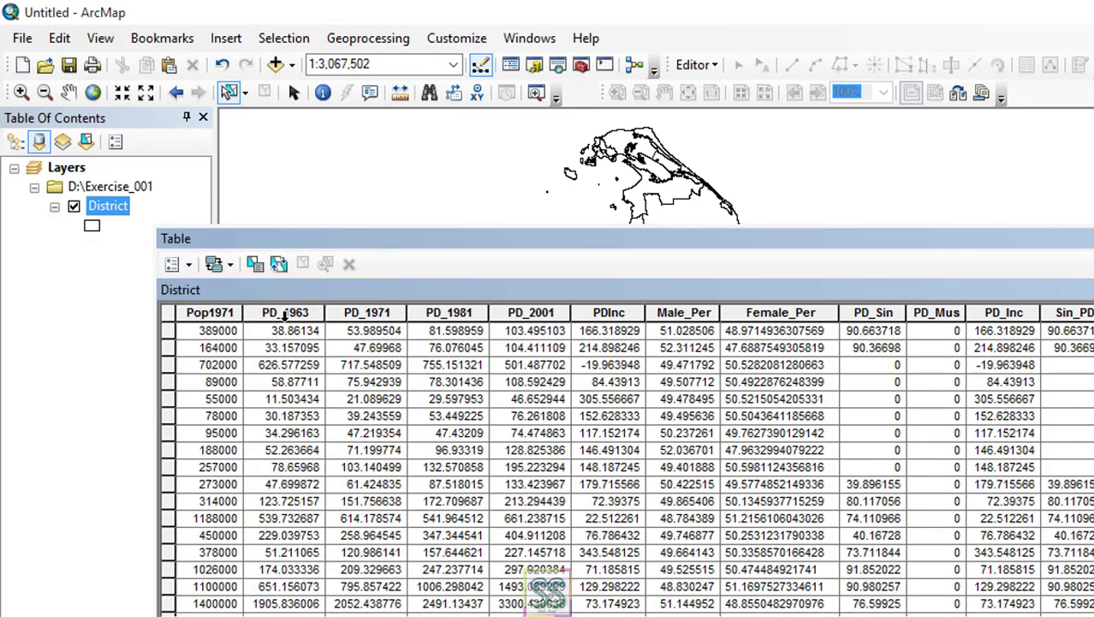
left_click(285, 313)
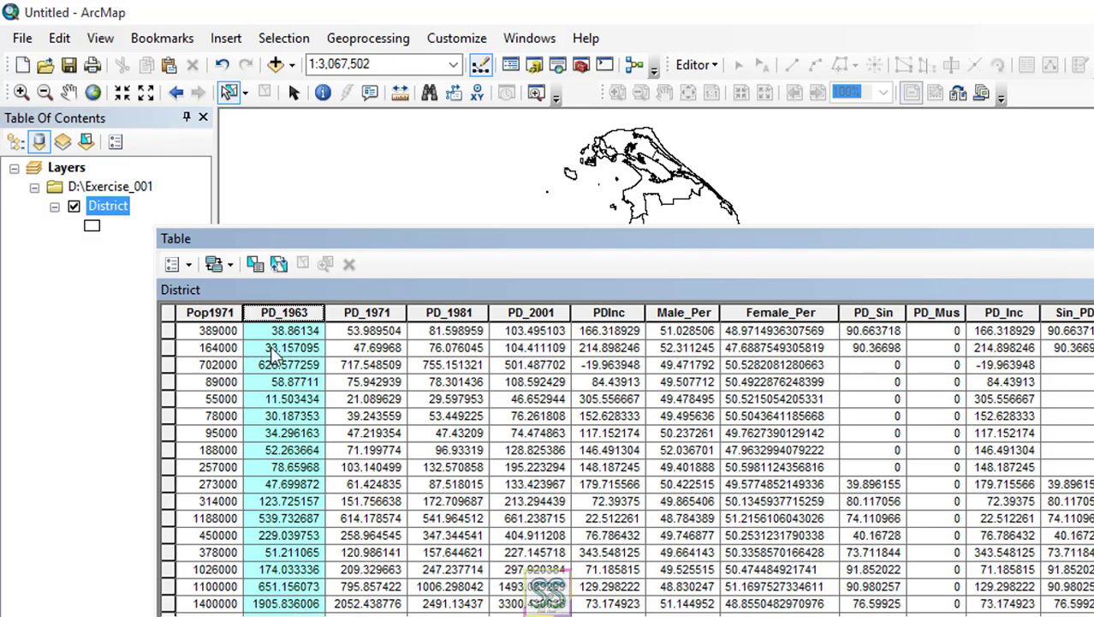
Add a Double field to the District table, declining the automatic rename of PD_63 and naming it POD_63 instead.
left_click(188, 264)
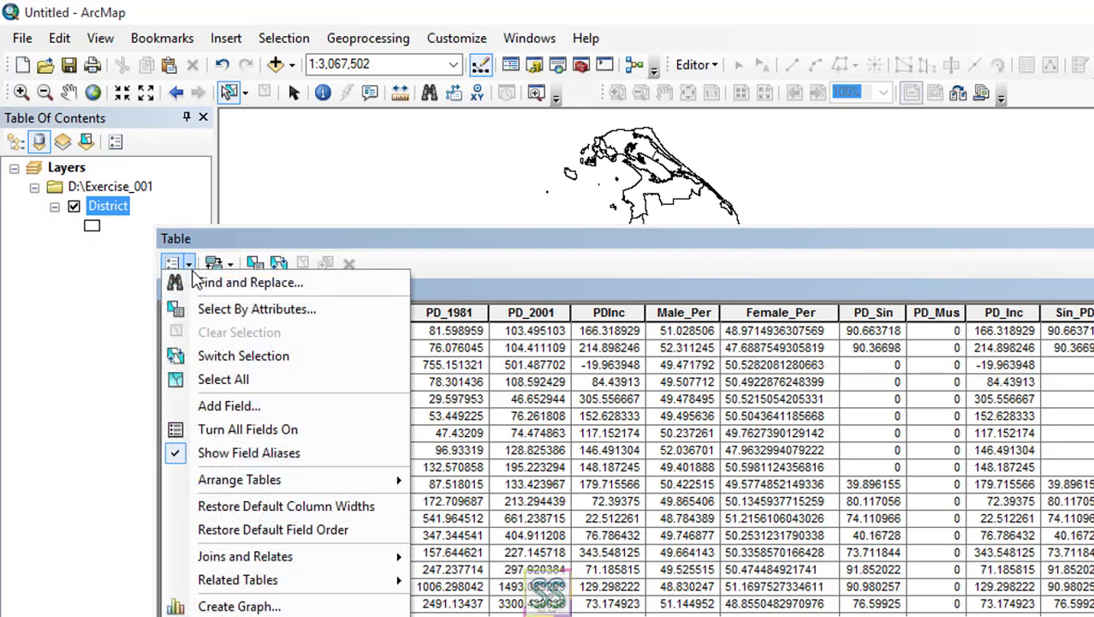
left_click(228, 407)
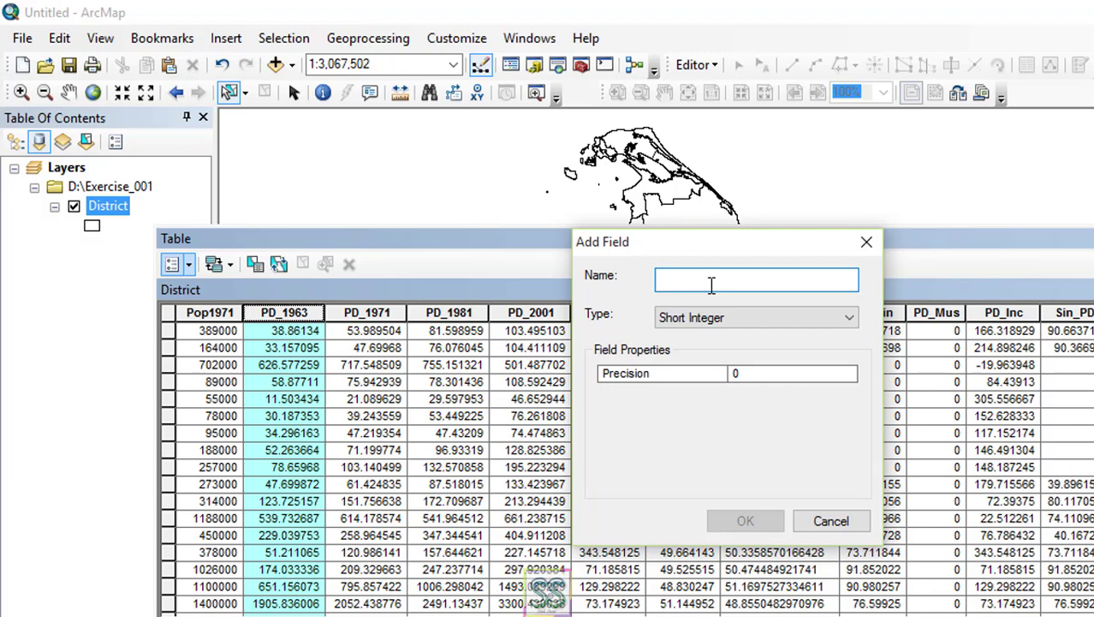
type("PD_63")
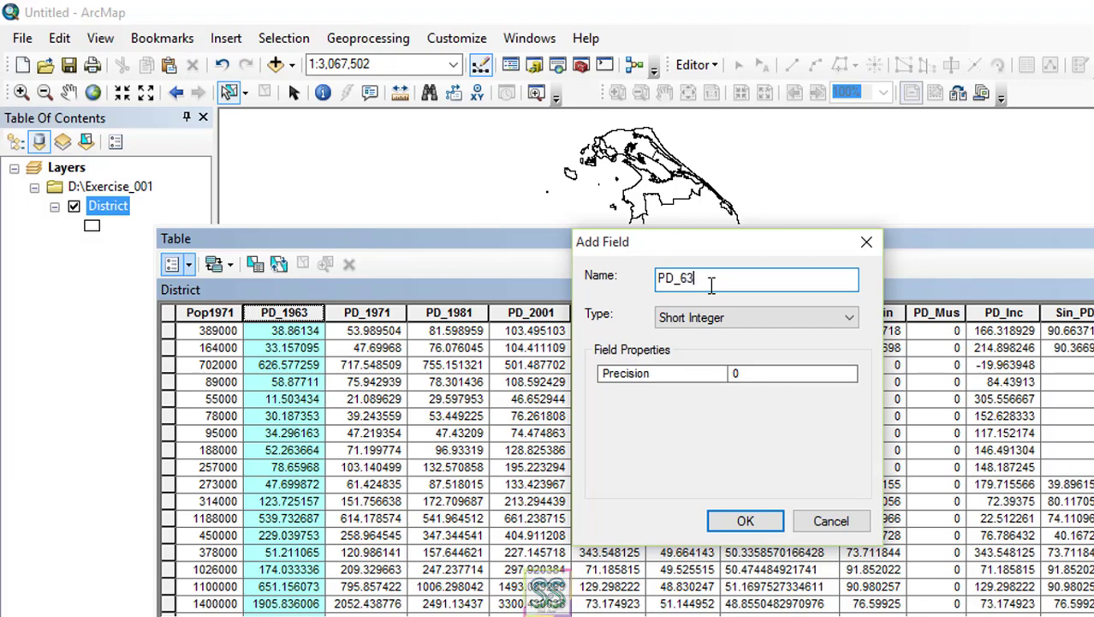
left_click(800, 326)
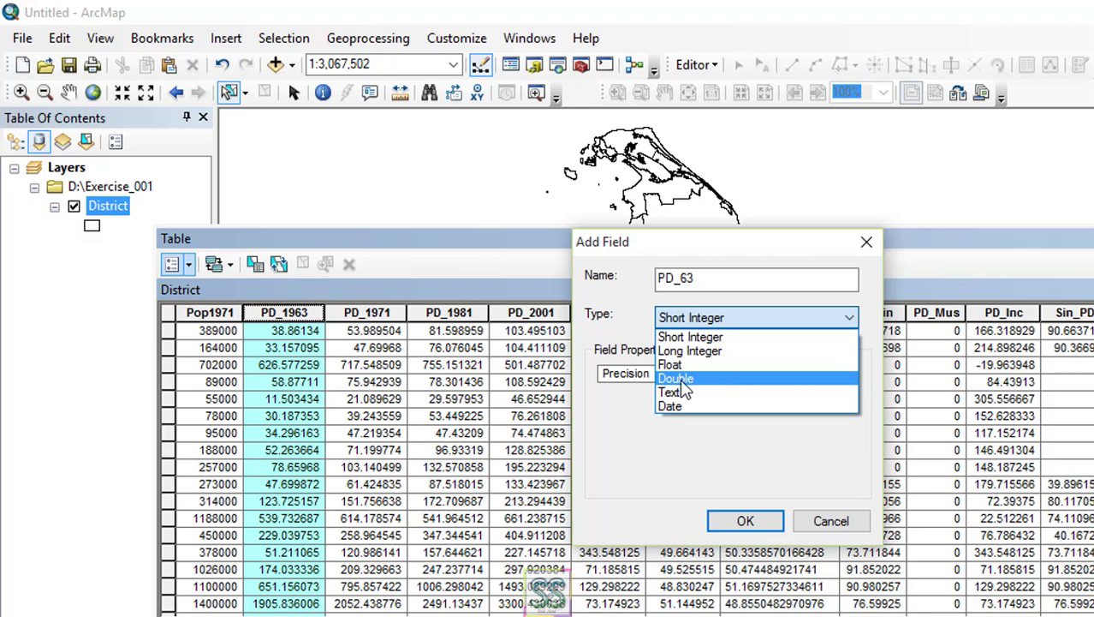
left_click(686, 384)
left_click(744, 521)
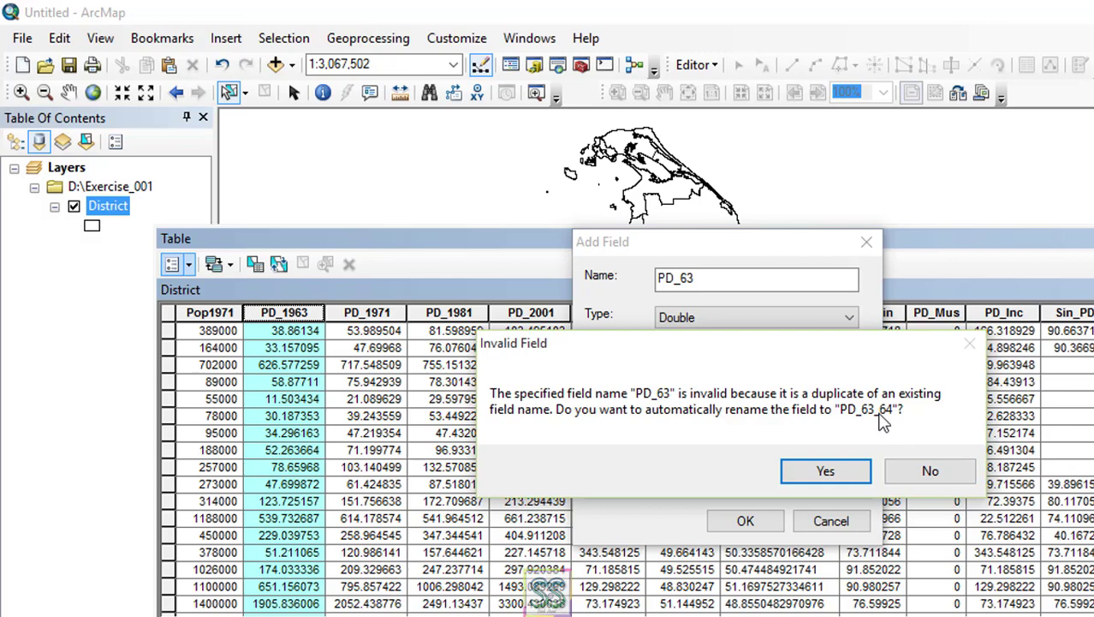
left_click(925, 474)
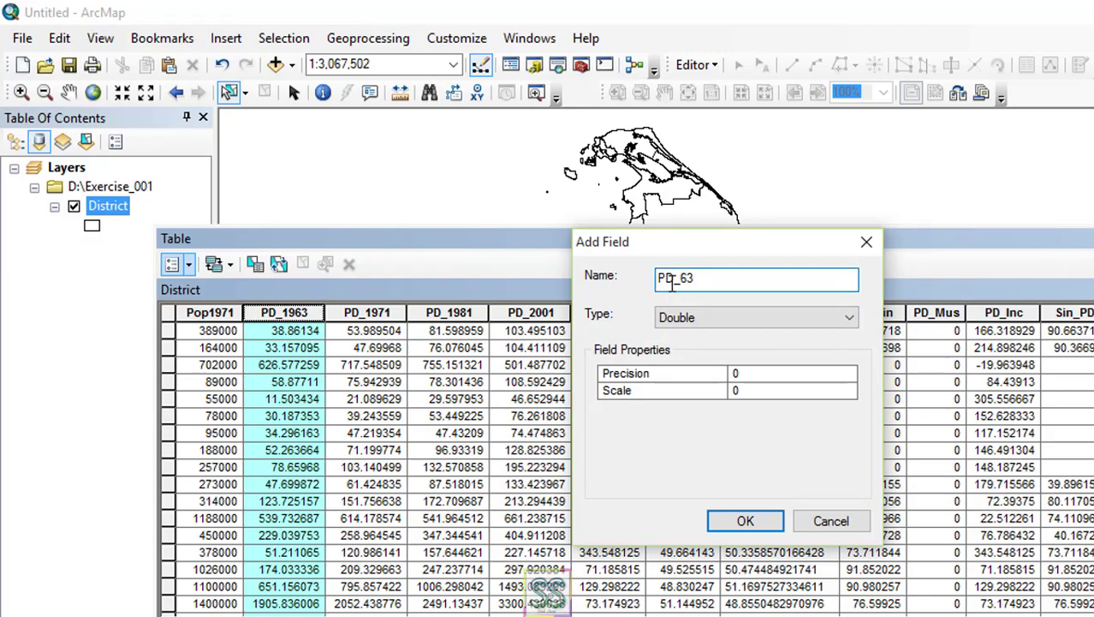
type("O")
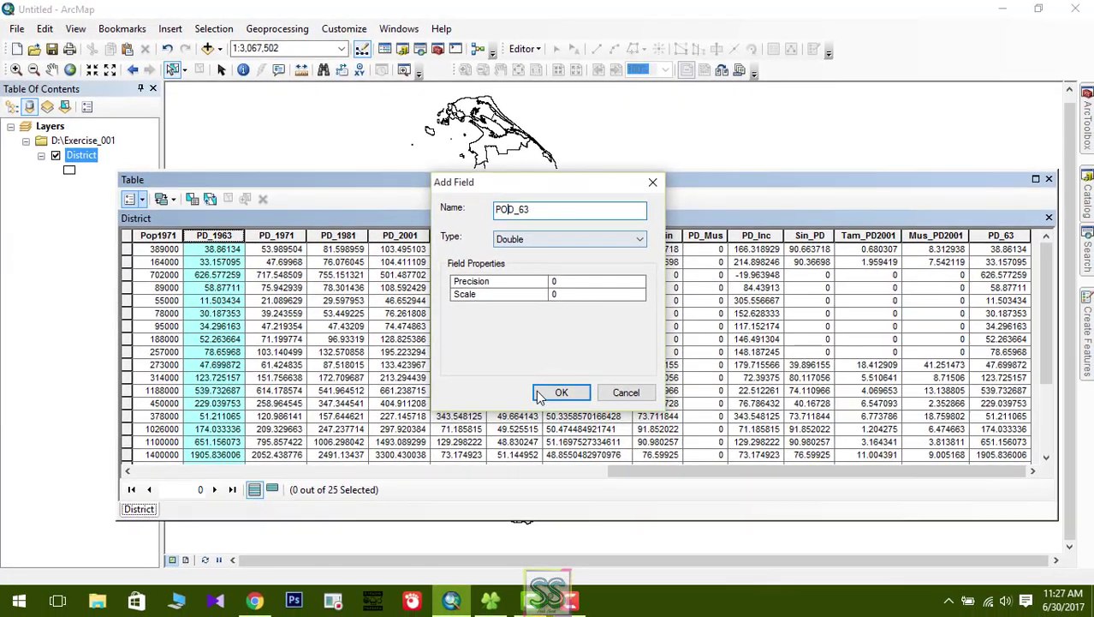
left_click(561, 392)
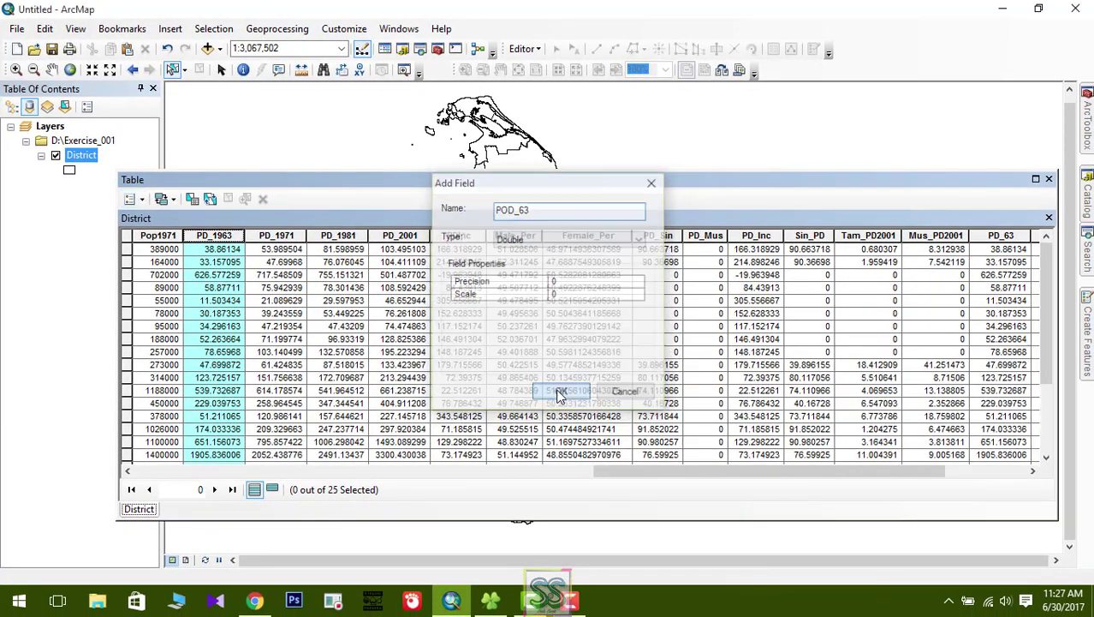
Locate the new POD_63 column, and highlight the Pop1963 and Area columns needed for the density calculation.
left_click_drag(648, 472, 987, 484)
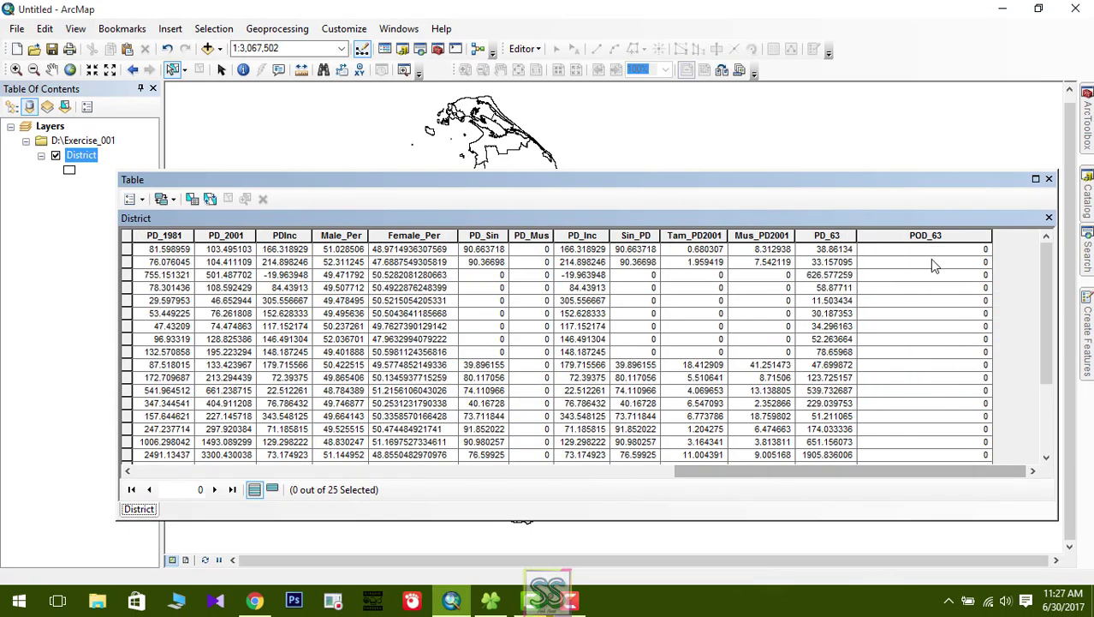
left_click(925, 237)
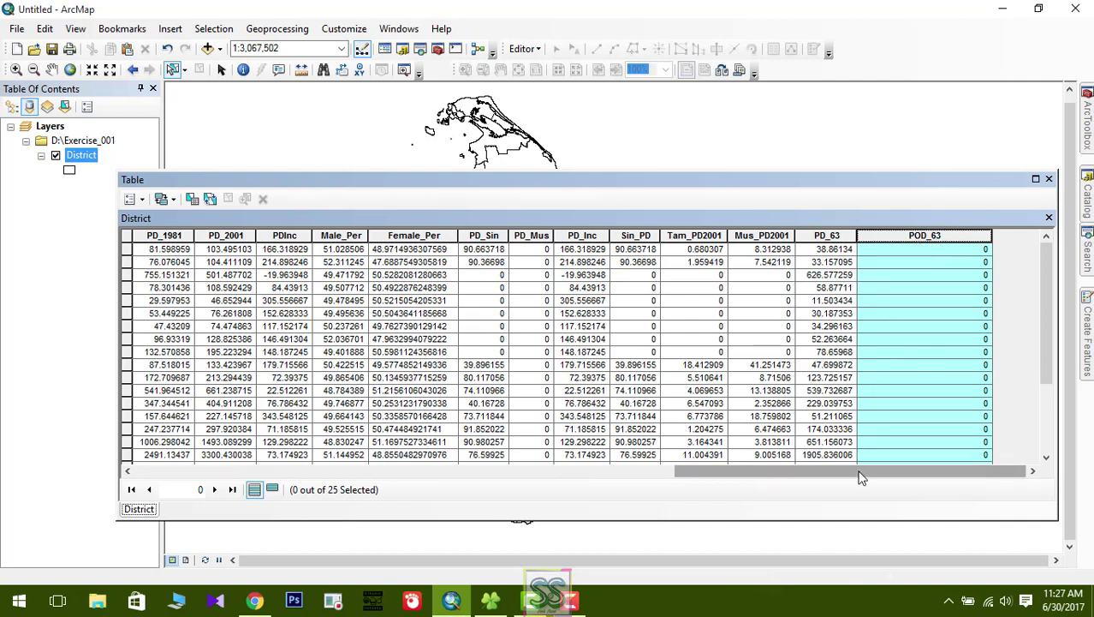
left_click_drag(845, 471, 393, 447)
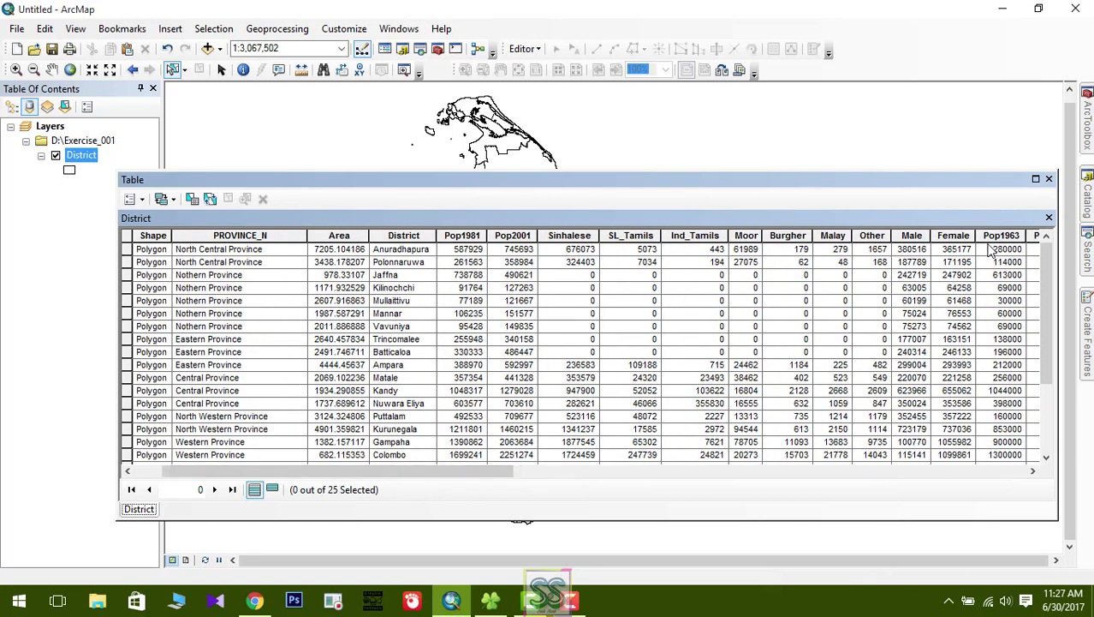
left_click(1021, 239)
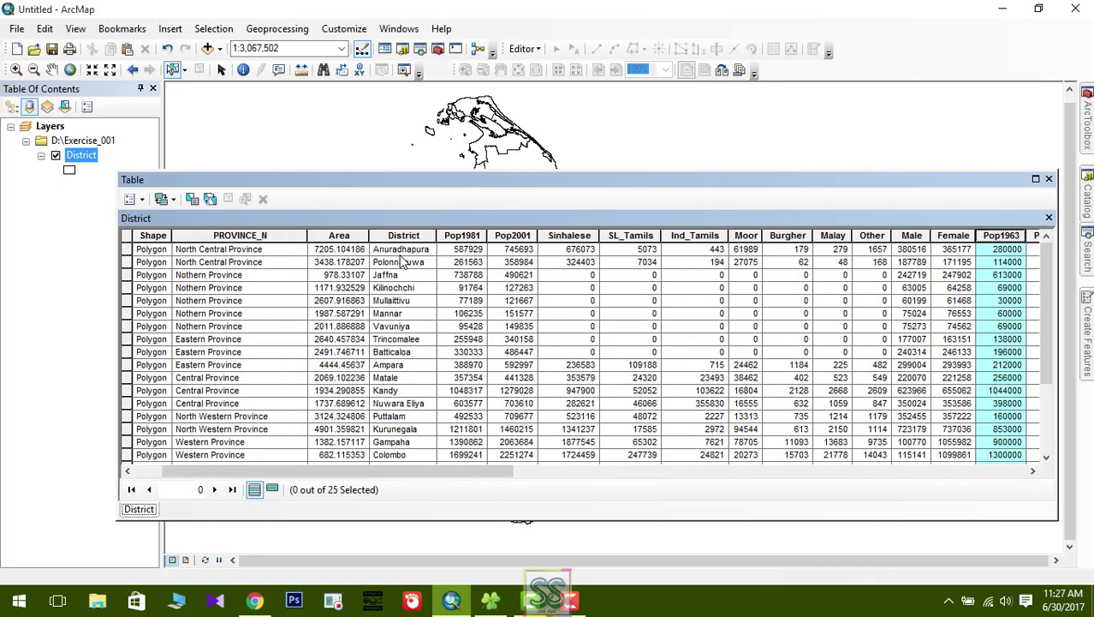
left_click(345, 236)
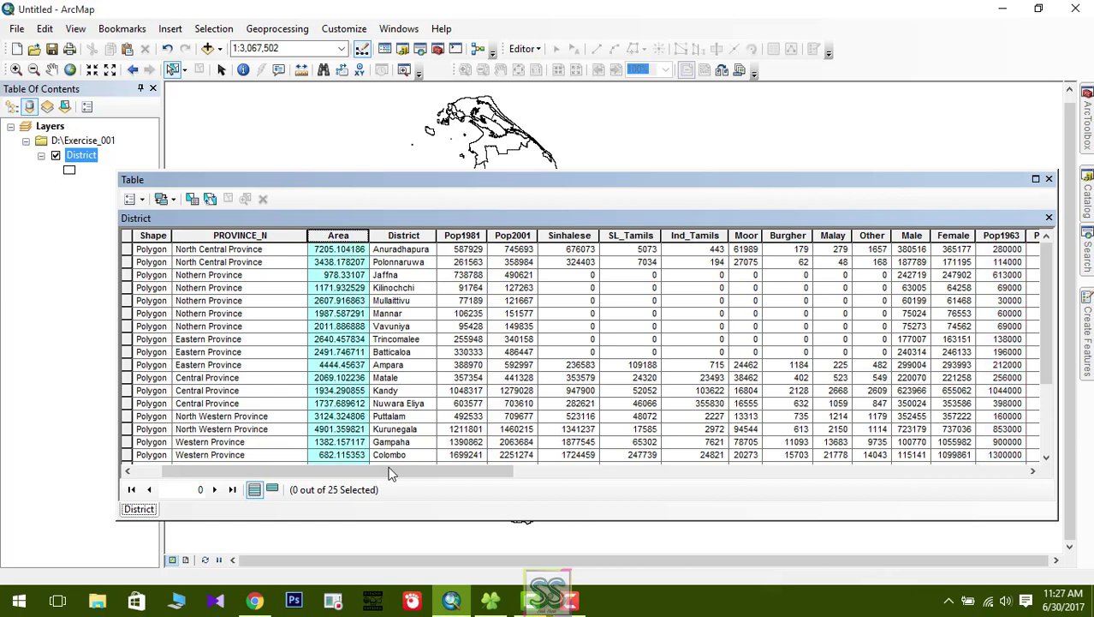
Open the Field Calculator for the POD_63 field, agreeing to calculate outside an edit session.
left_click_drag(391, 470, 369, 469)
left_click_drag(375, 467, 904, 486)
left_click(929, 240)
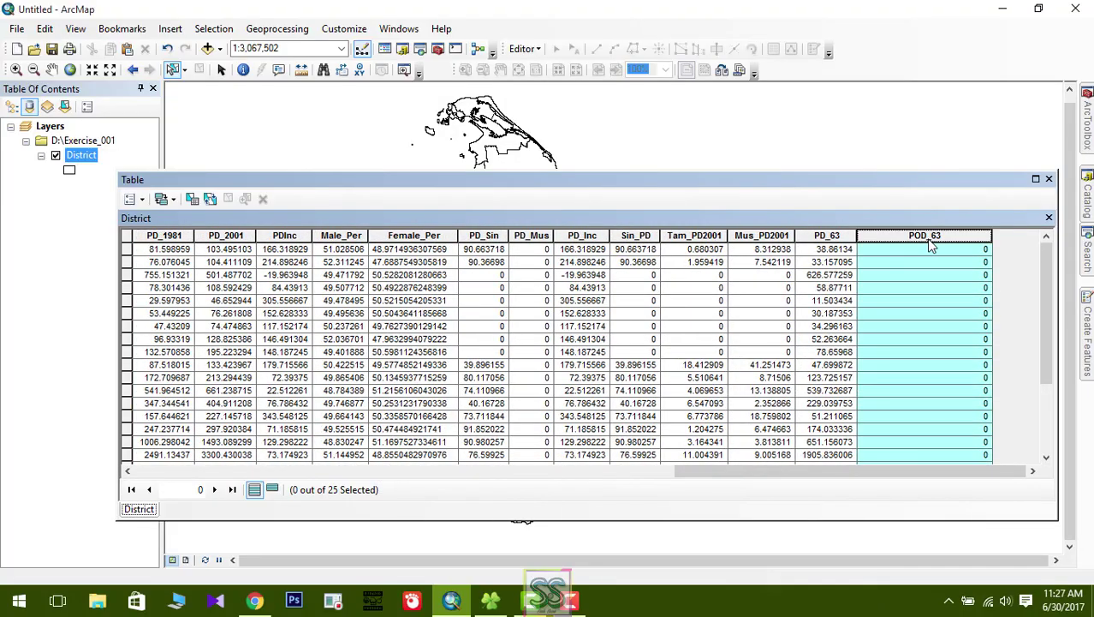
right_click(930, 241)
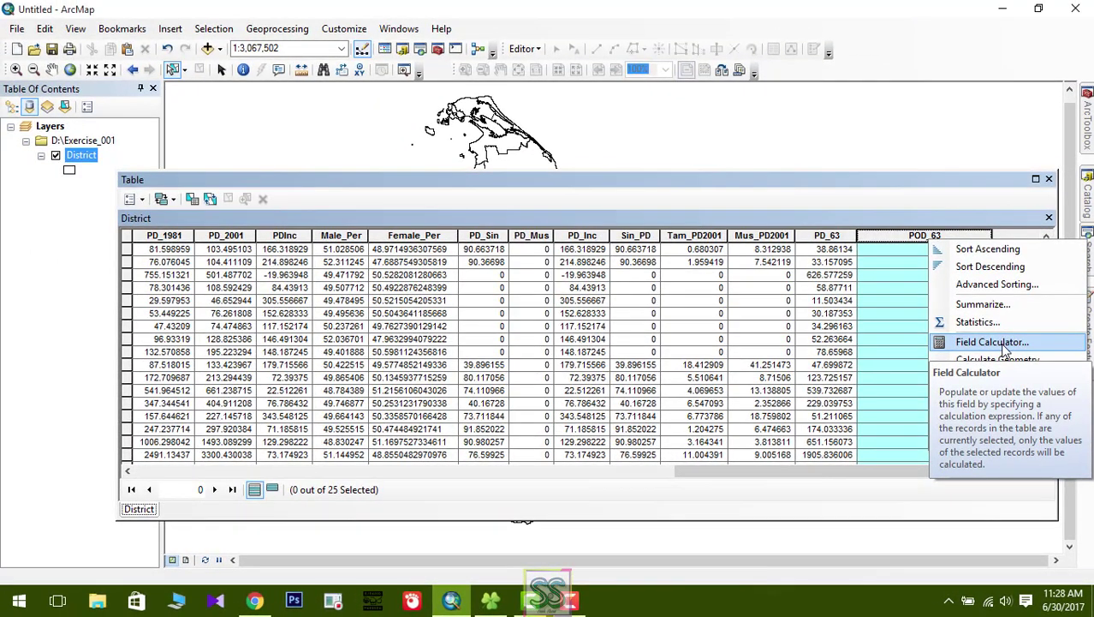
left_click(1000, 343)
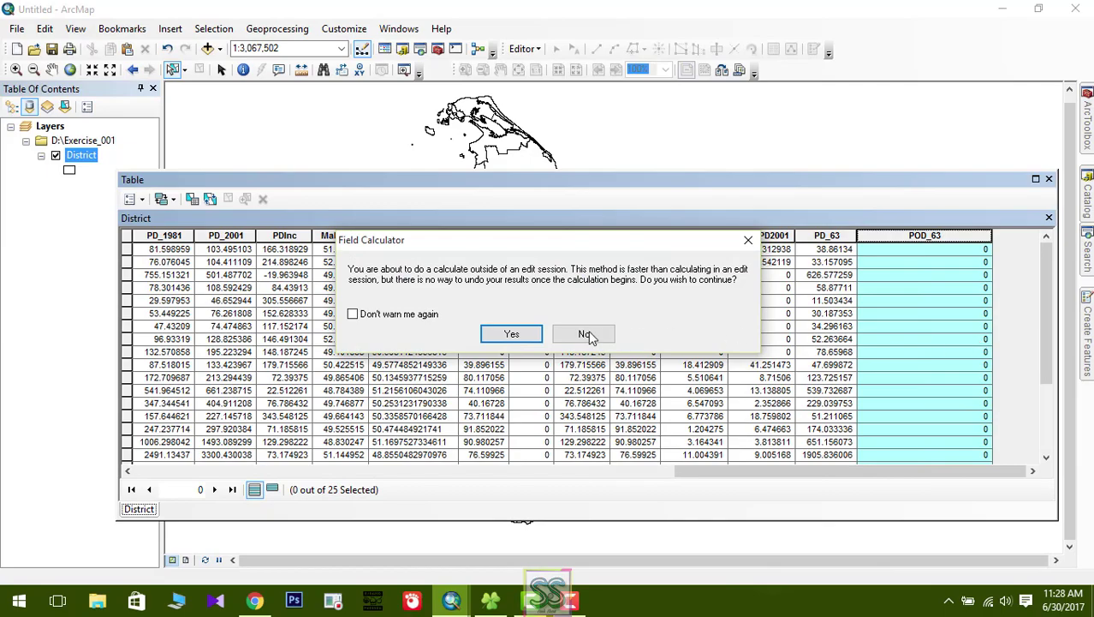
left_click(511, 333)
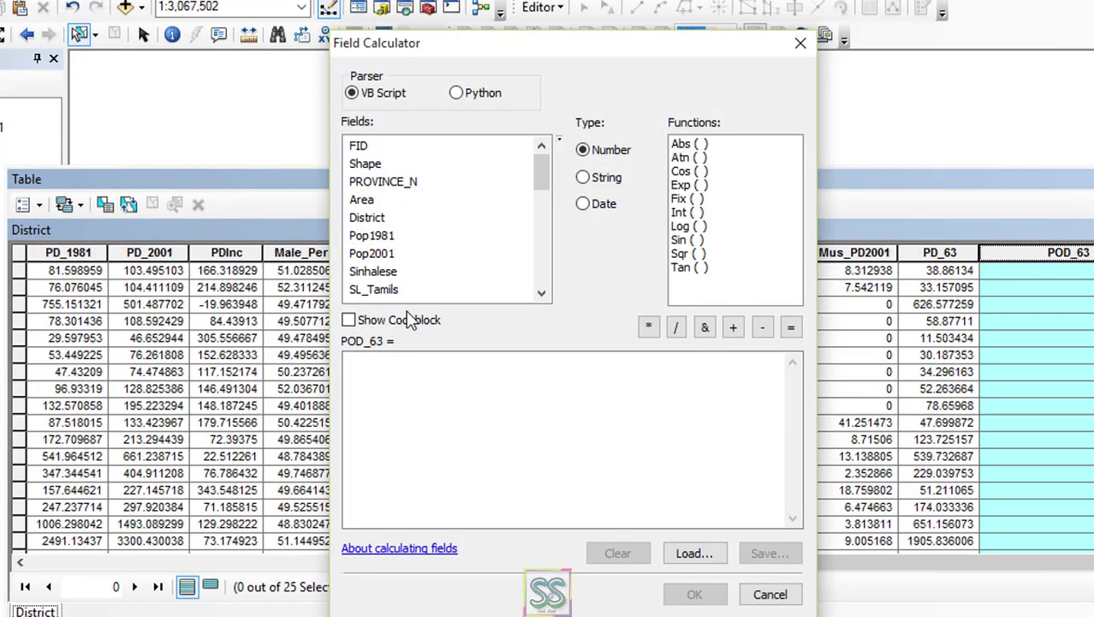
Calculate the POD_63 field with the VB Script expression [Pop1963] / [Area].
left_click_drag(535, 176, 547, 237)
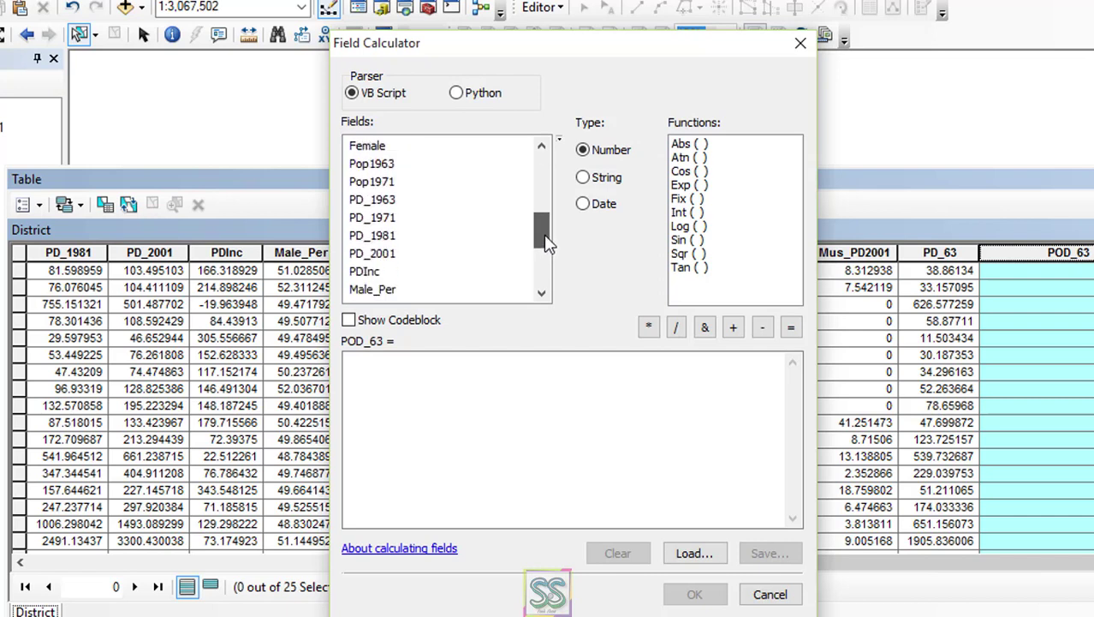
double_click(379, 163)
left_click(677, 328)
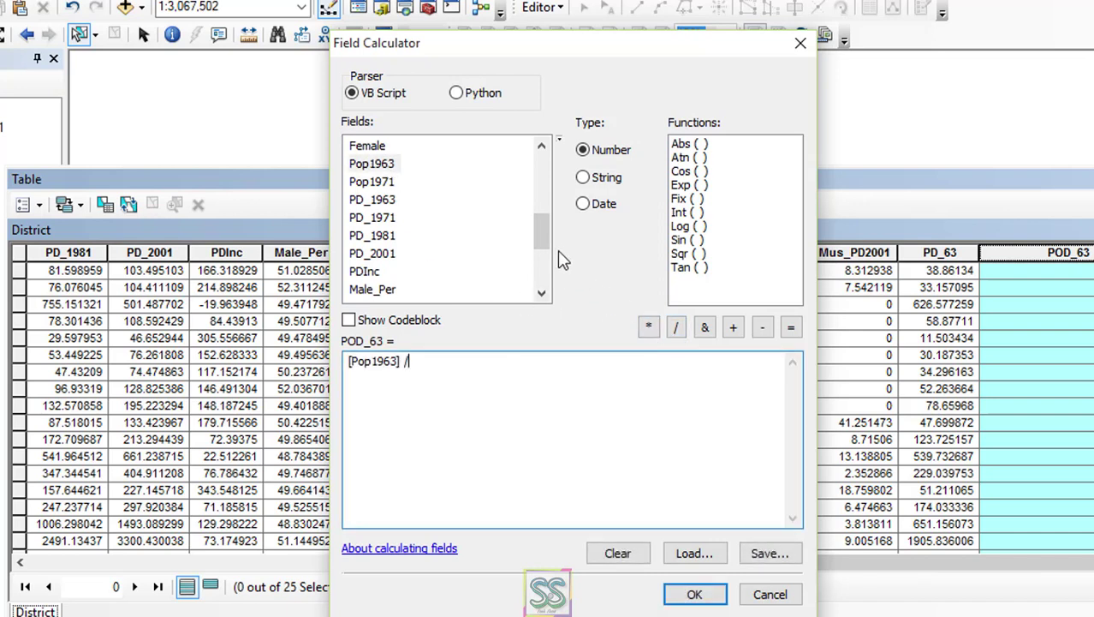
left_click_drag(552, 244, 542, 172)
left_click(364, 183)
double_click(365, 183)
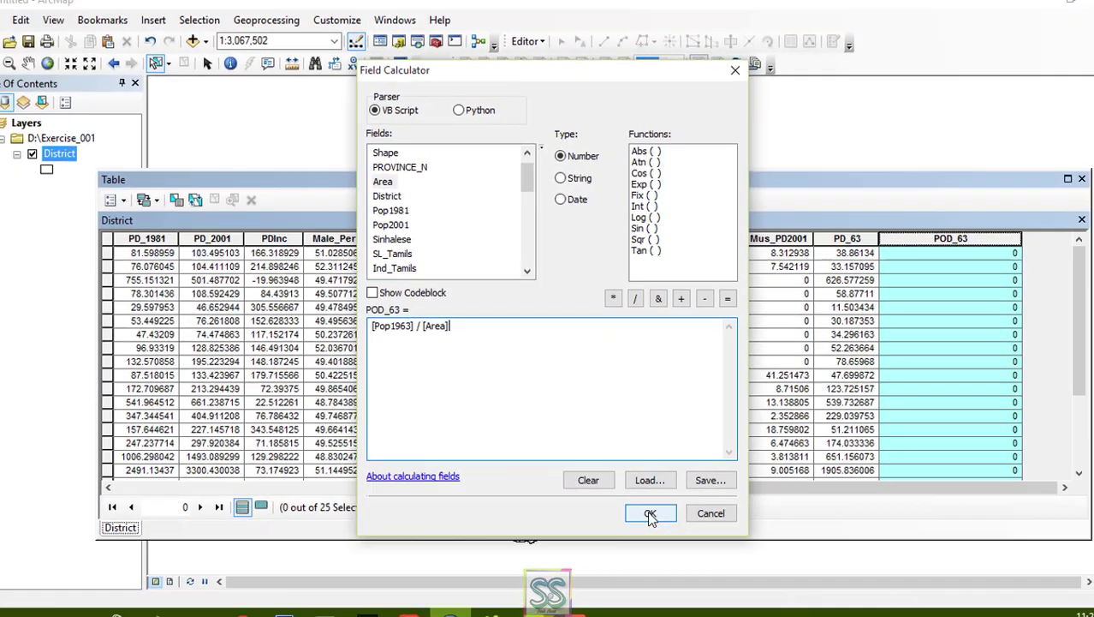
left_click(694, 593)
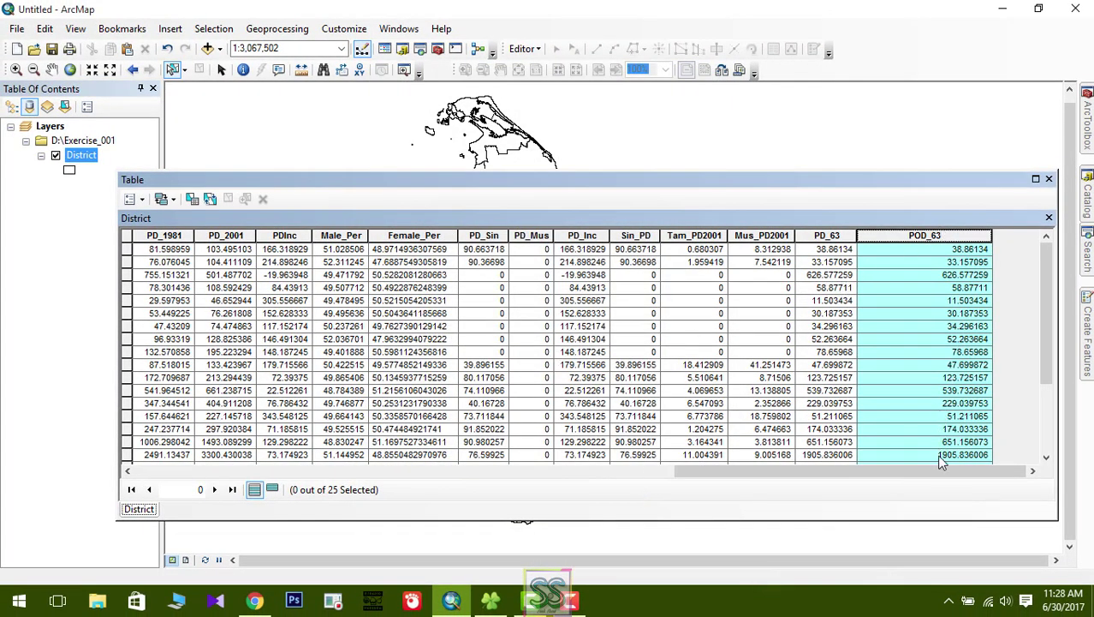
Compare the calculated POD_63 values, starting with the first record, against the existing PD_1963 column in the District table.
left_click(955, 249)
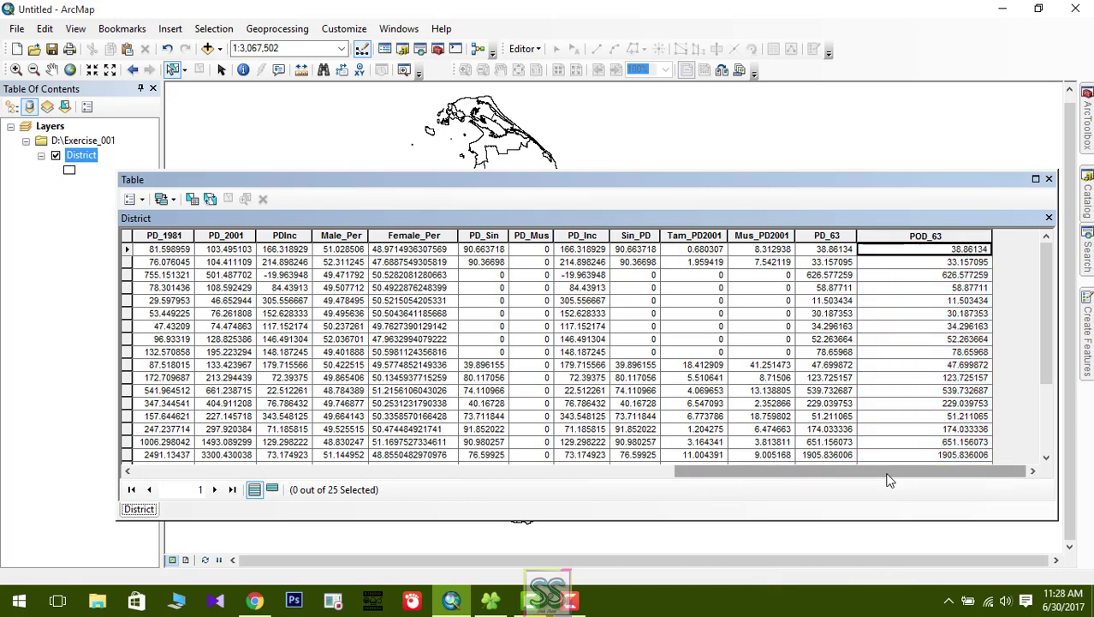
left_click_drag(891, 475, 667, 472)
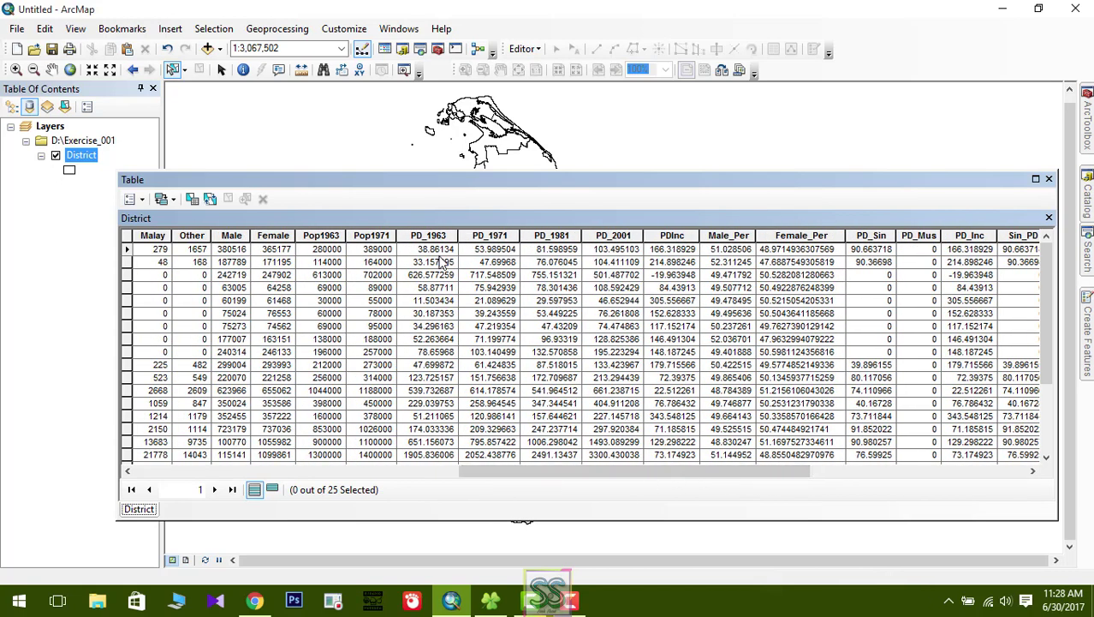
left_click_drag(497, 469, 814, 473)
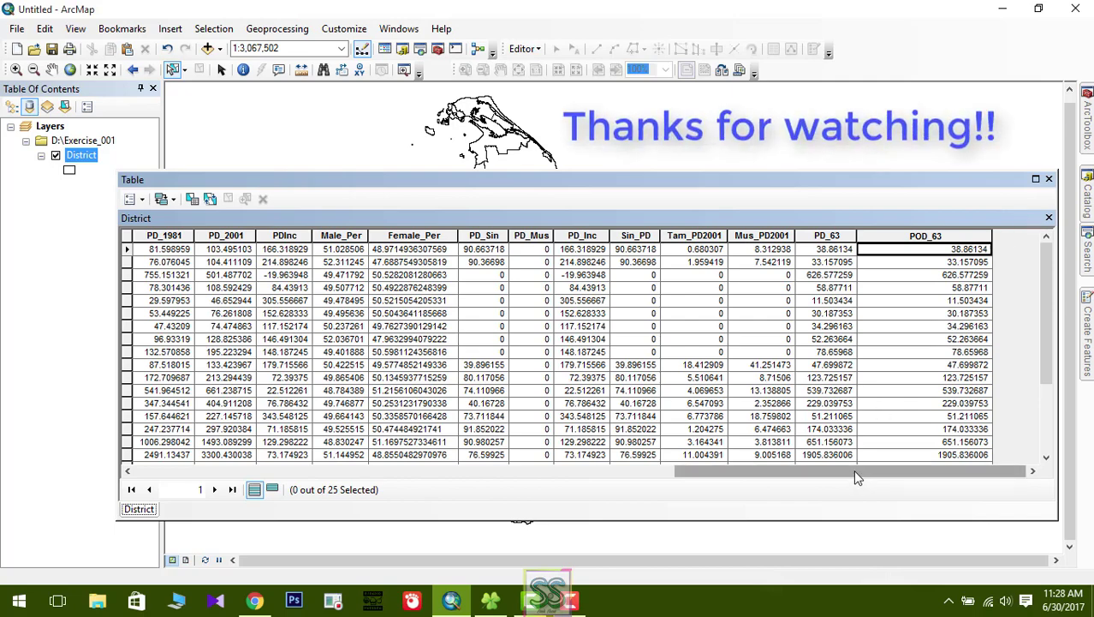
left_click_drag(856, 477, 332, 463)
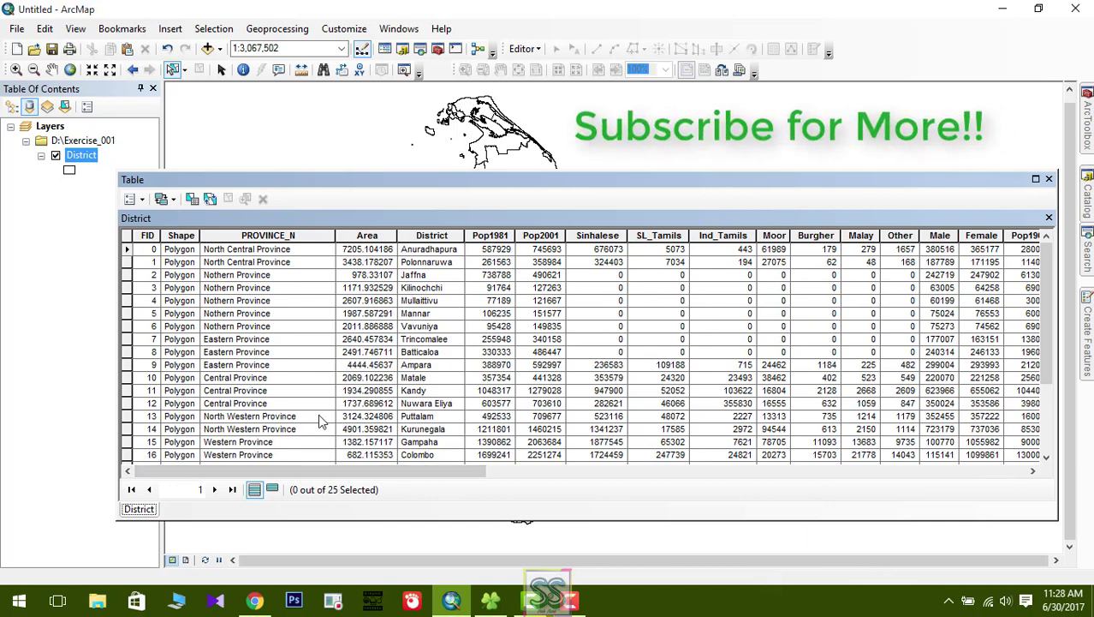
left_click(139, 199)
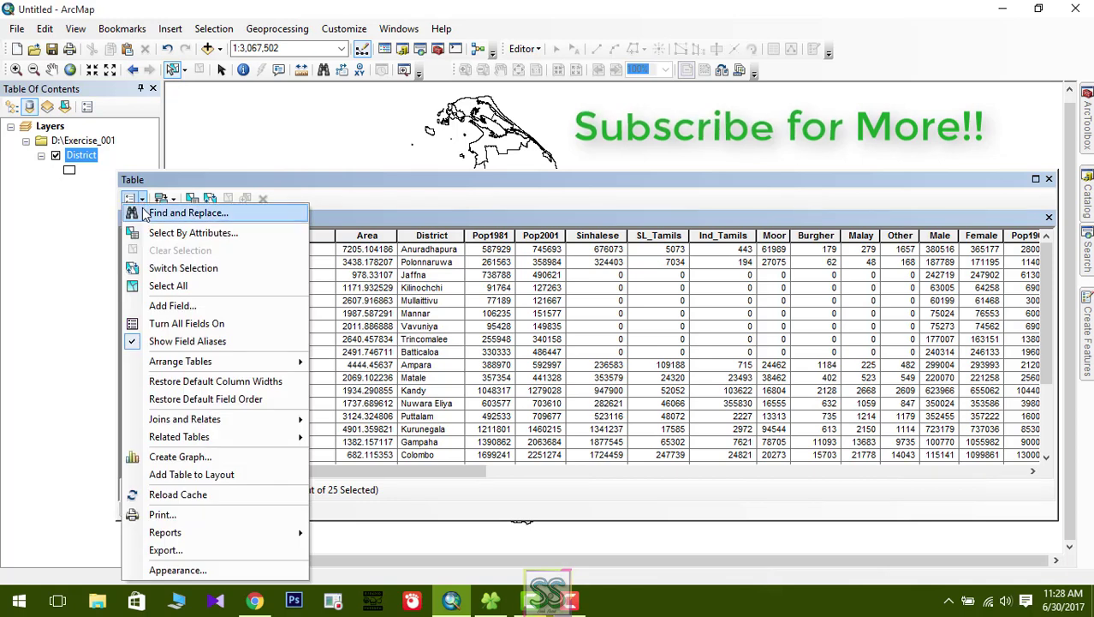
left_click(442, 190)
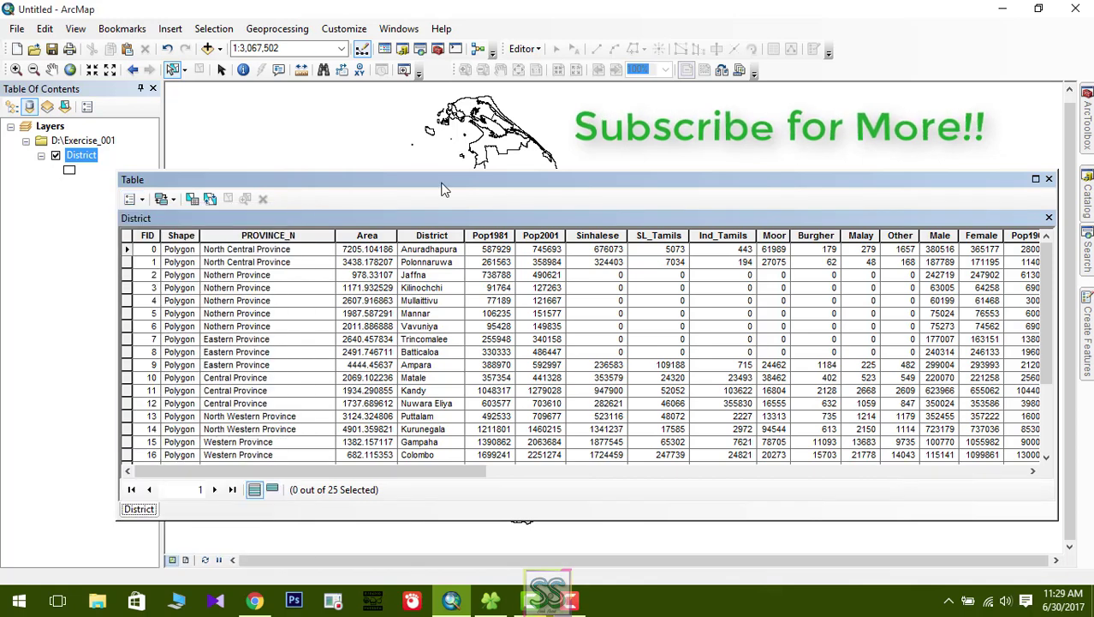